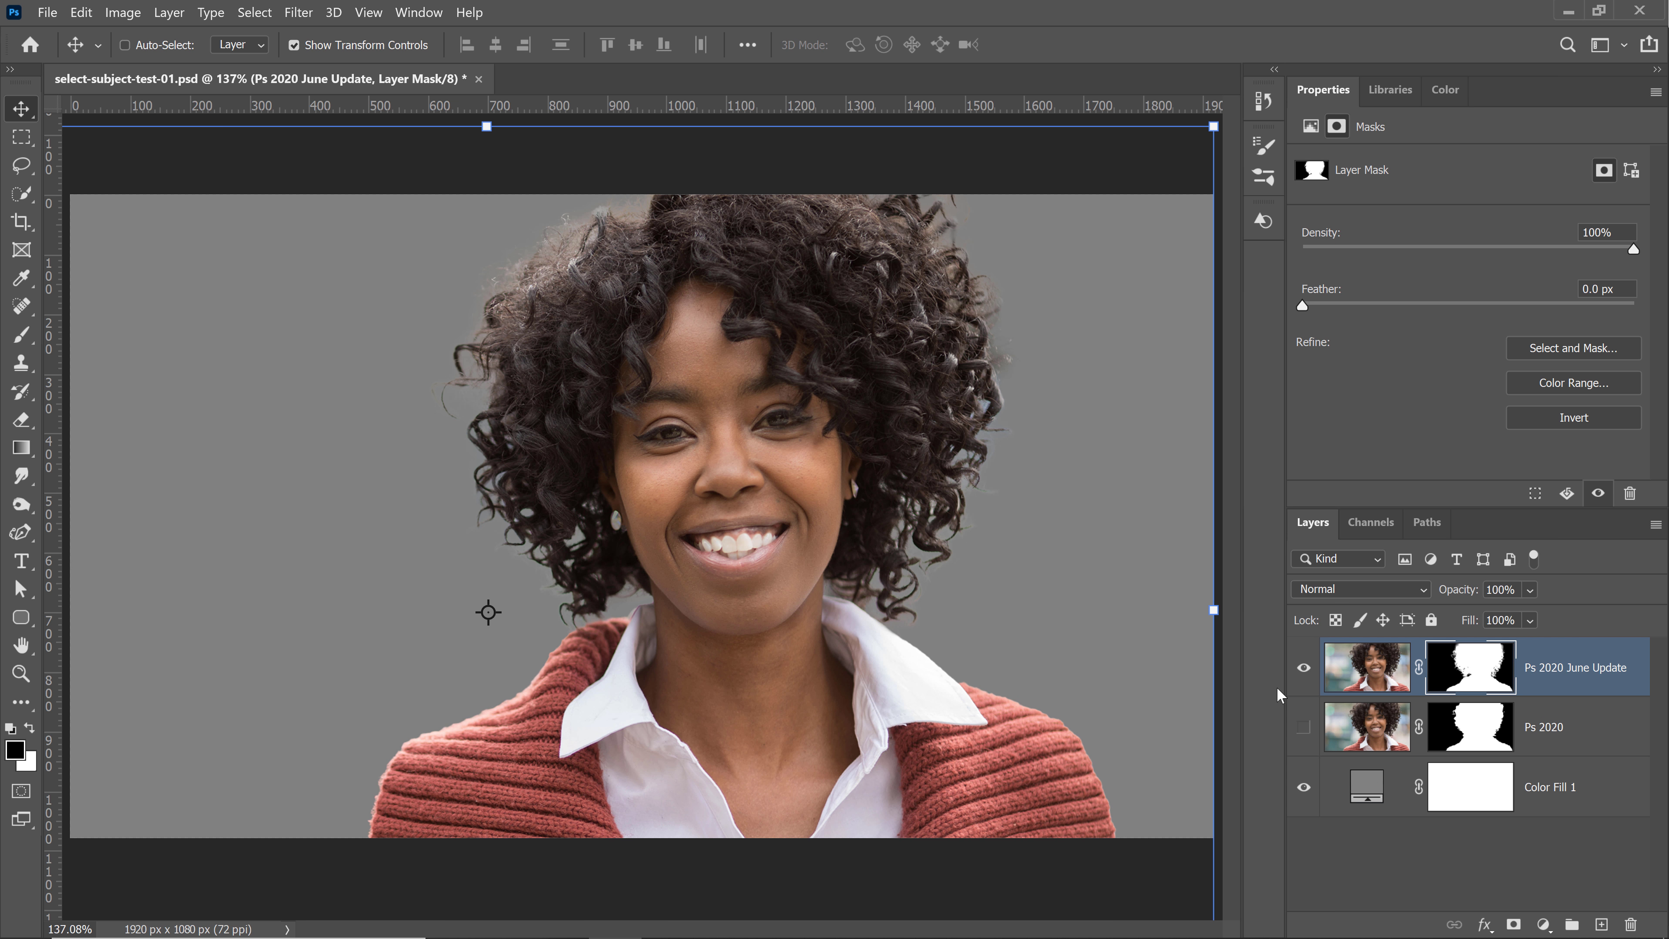
Step: Hide the Ps 2020 June Update layer and show the Ps 2020 layer to view its cutout, then restore both layers' visibility
click(1303, 669)
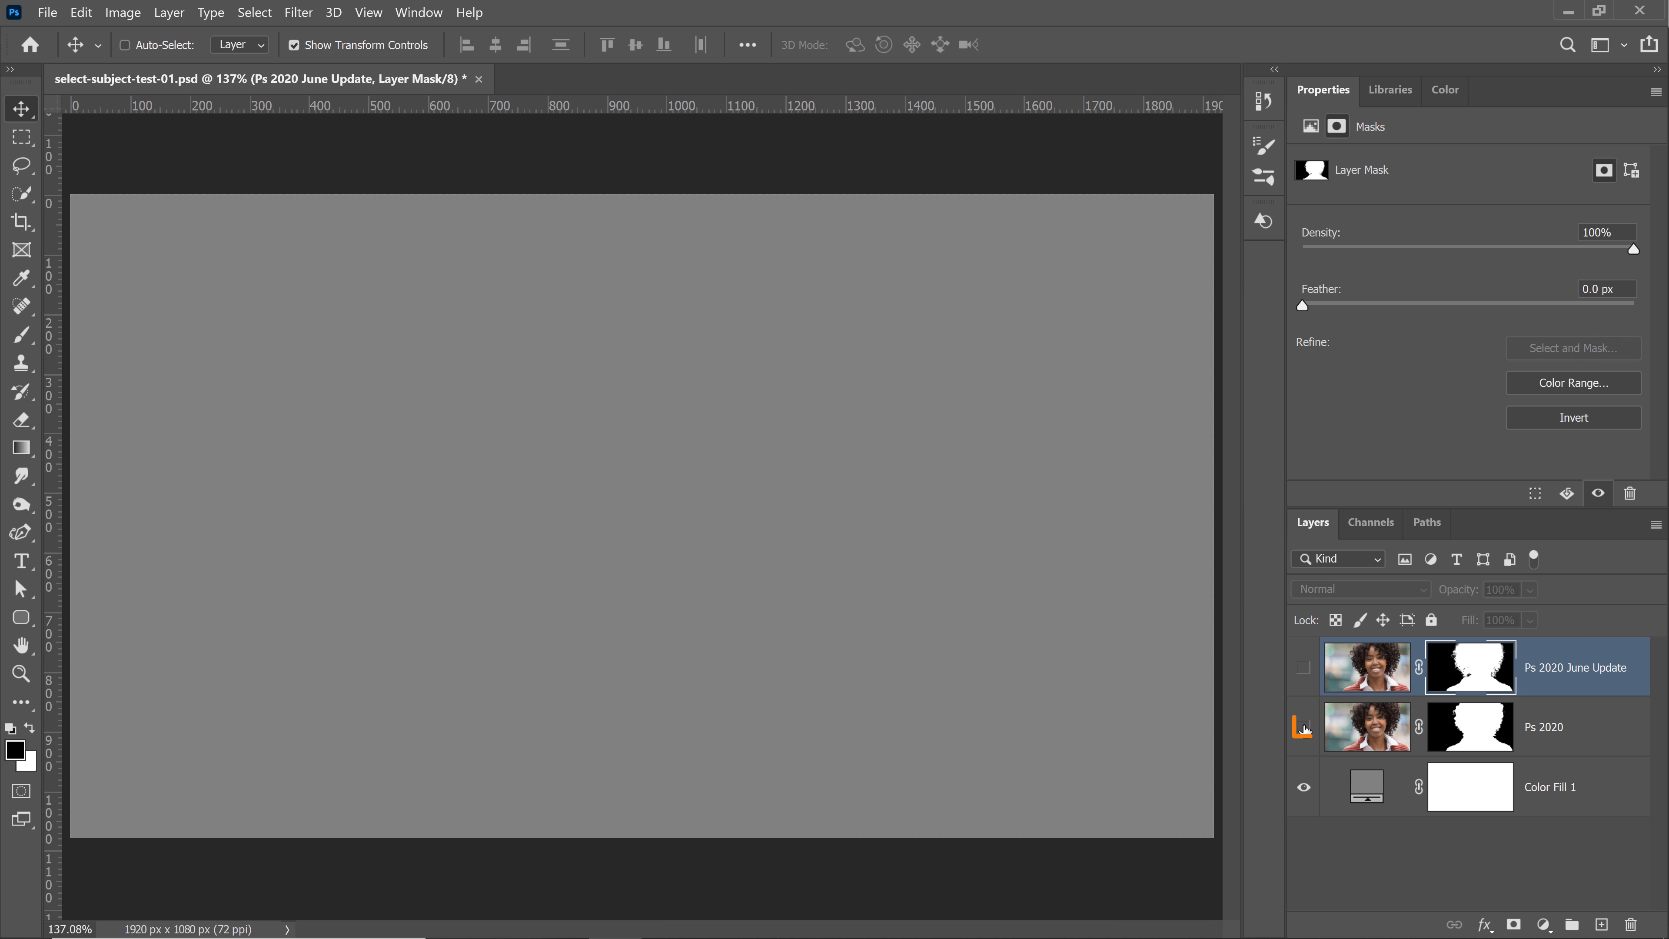
click(1303, 728)
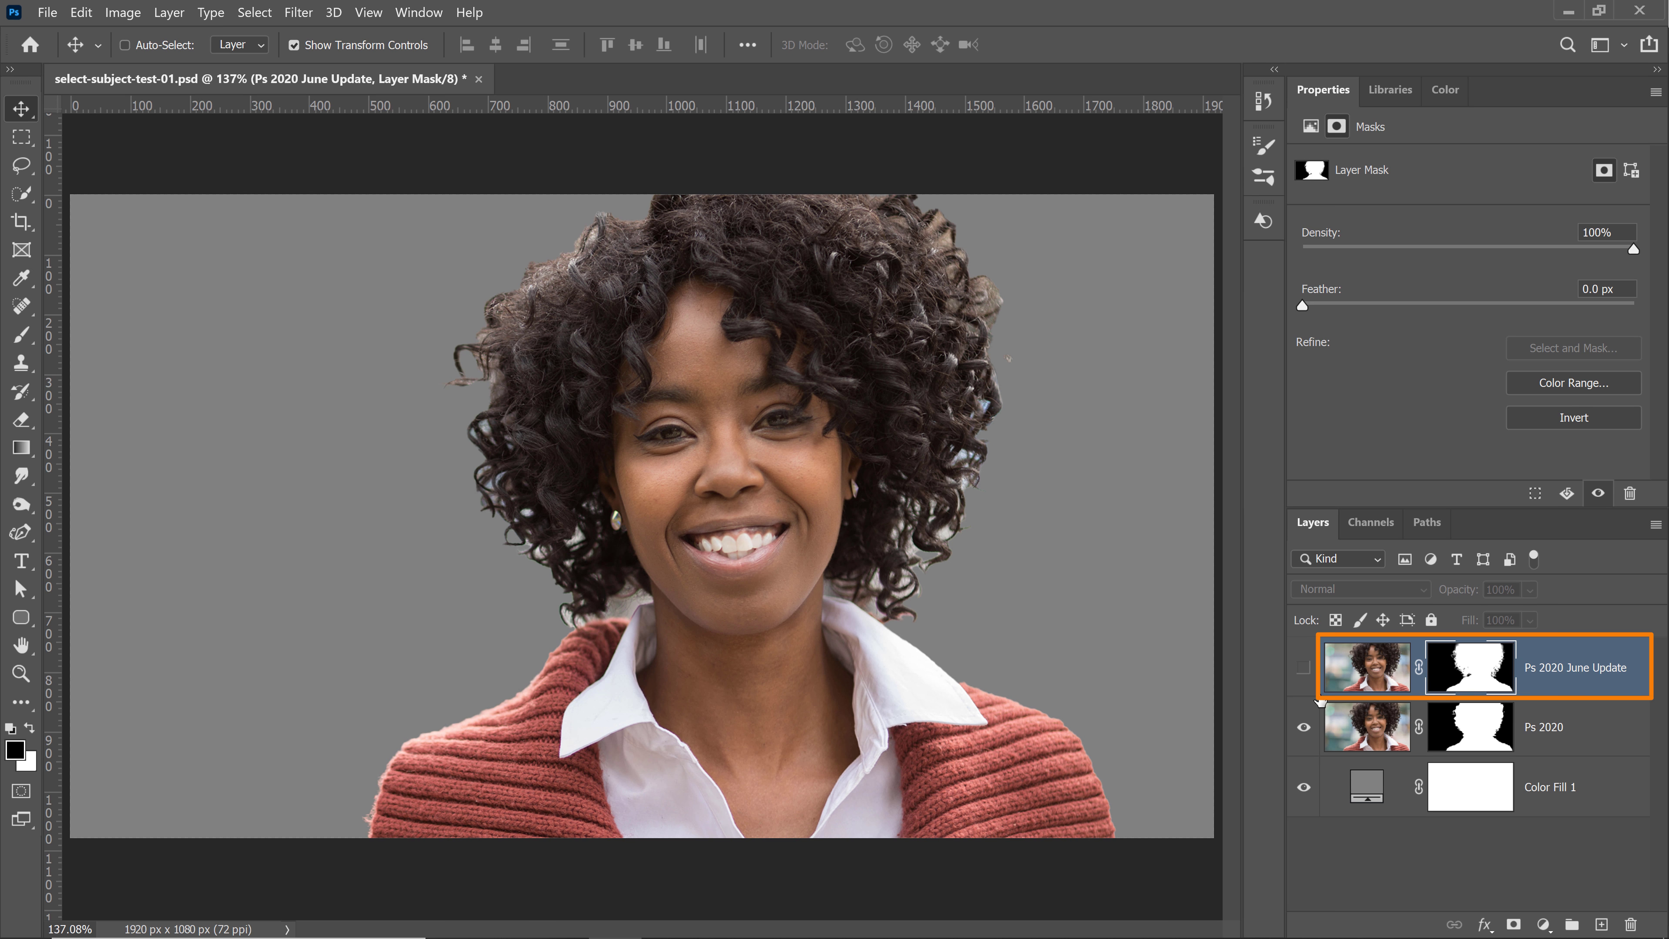
click(1303, 726)
click(1305, 671)
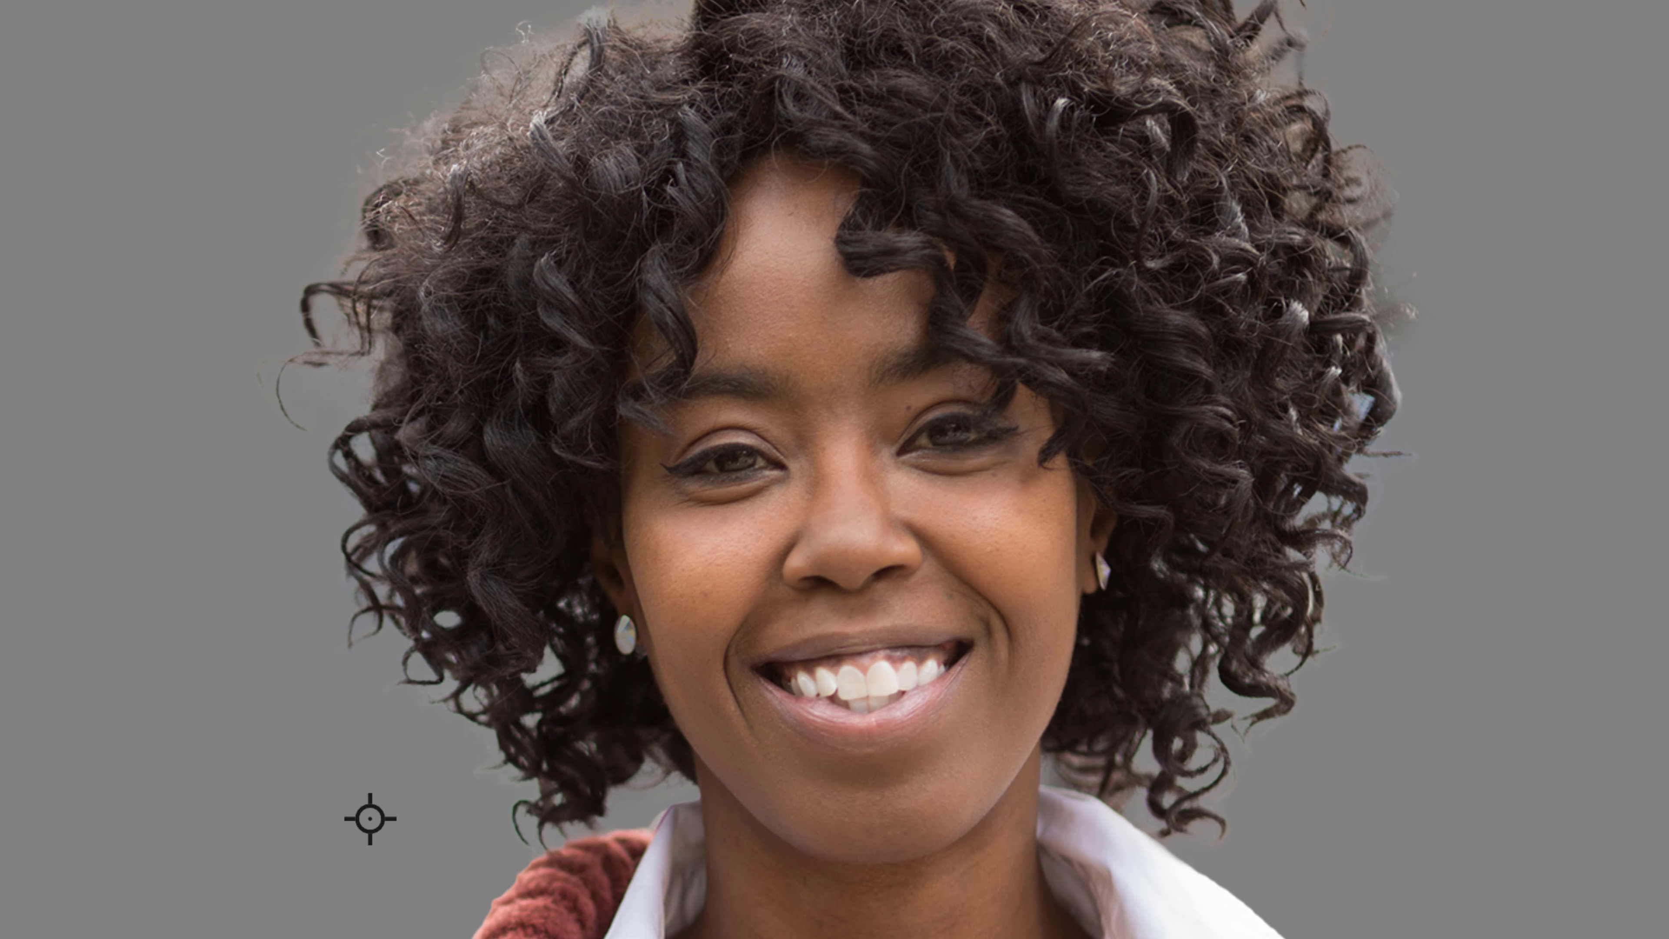
Step: Toggle the Ps 2020 June Update layer's visibility repeatedly to compare the hair edges of the two cutouts
key(ctrl+comma)
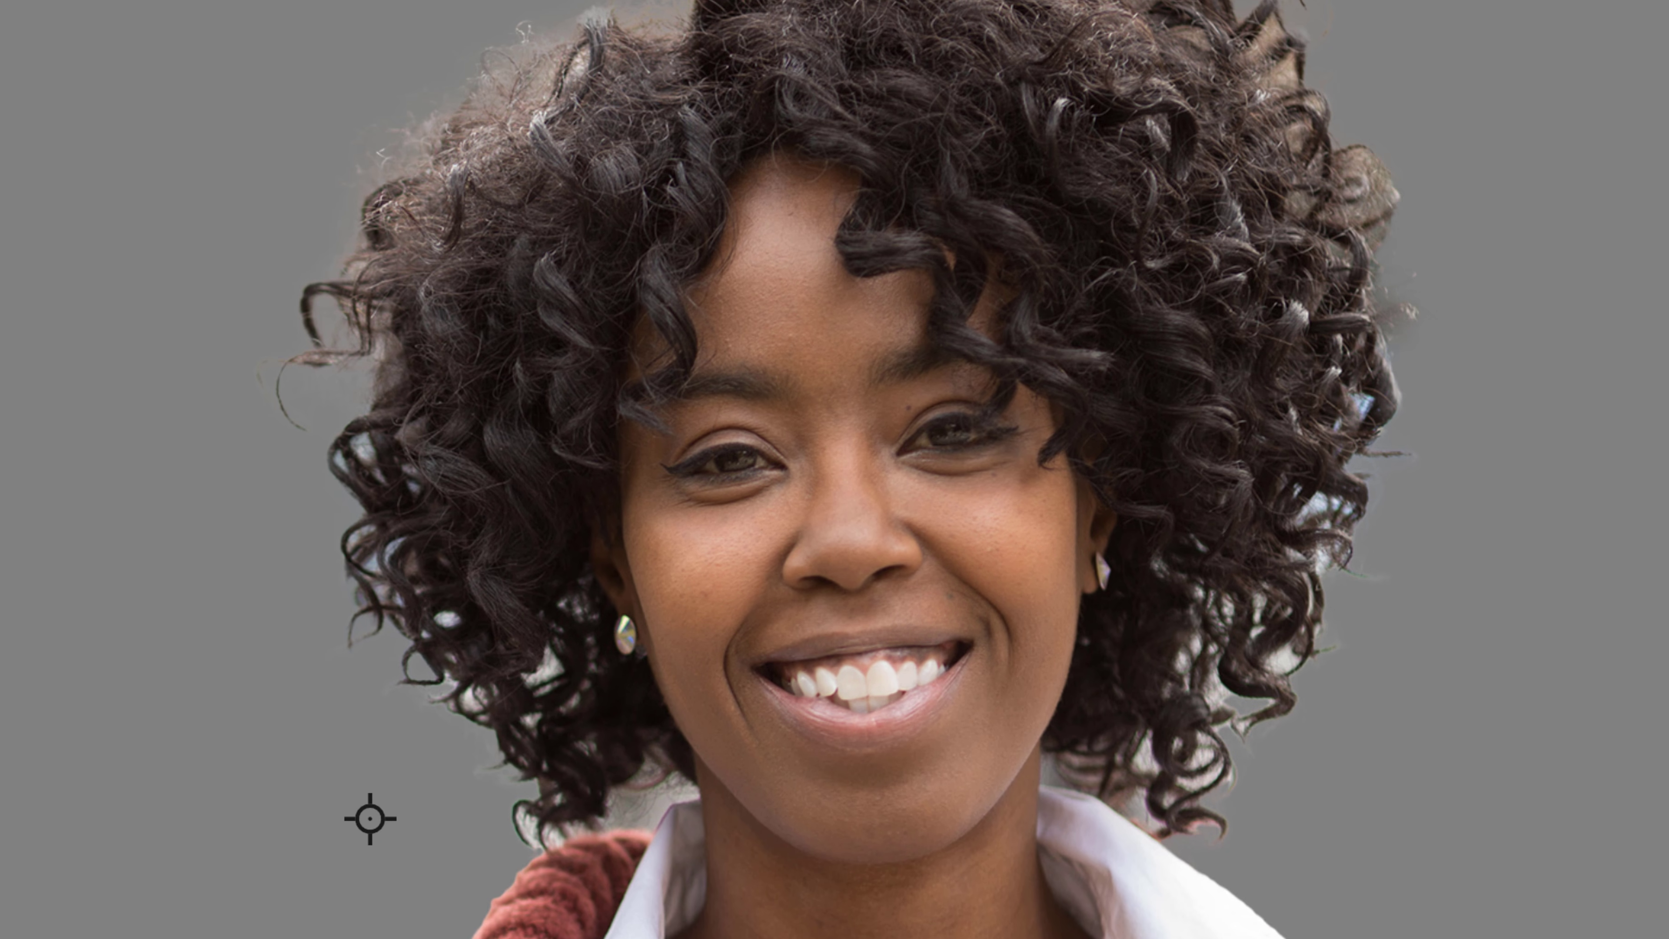
key(ctrl+comma)
key(ctrl+comma)
key(ctrl+comma)
key(ctrl+comma)
key(ctrl+comma)
key(ctrl+comma)
key(ctrl+comma)
key(ctrl+comma)
key(ctrl+comma)
key(ctrl+comma)
key(ctrl+comma)
key(ctrl+comma)
key(ctrl+comma)
key(ctrl+comma)
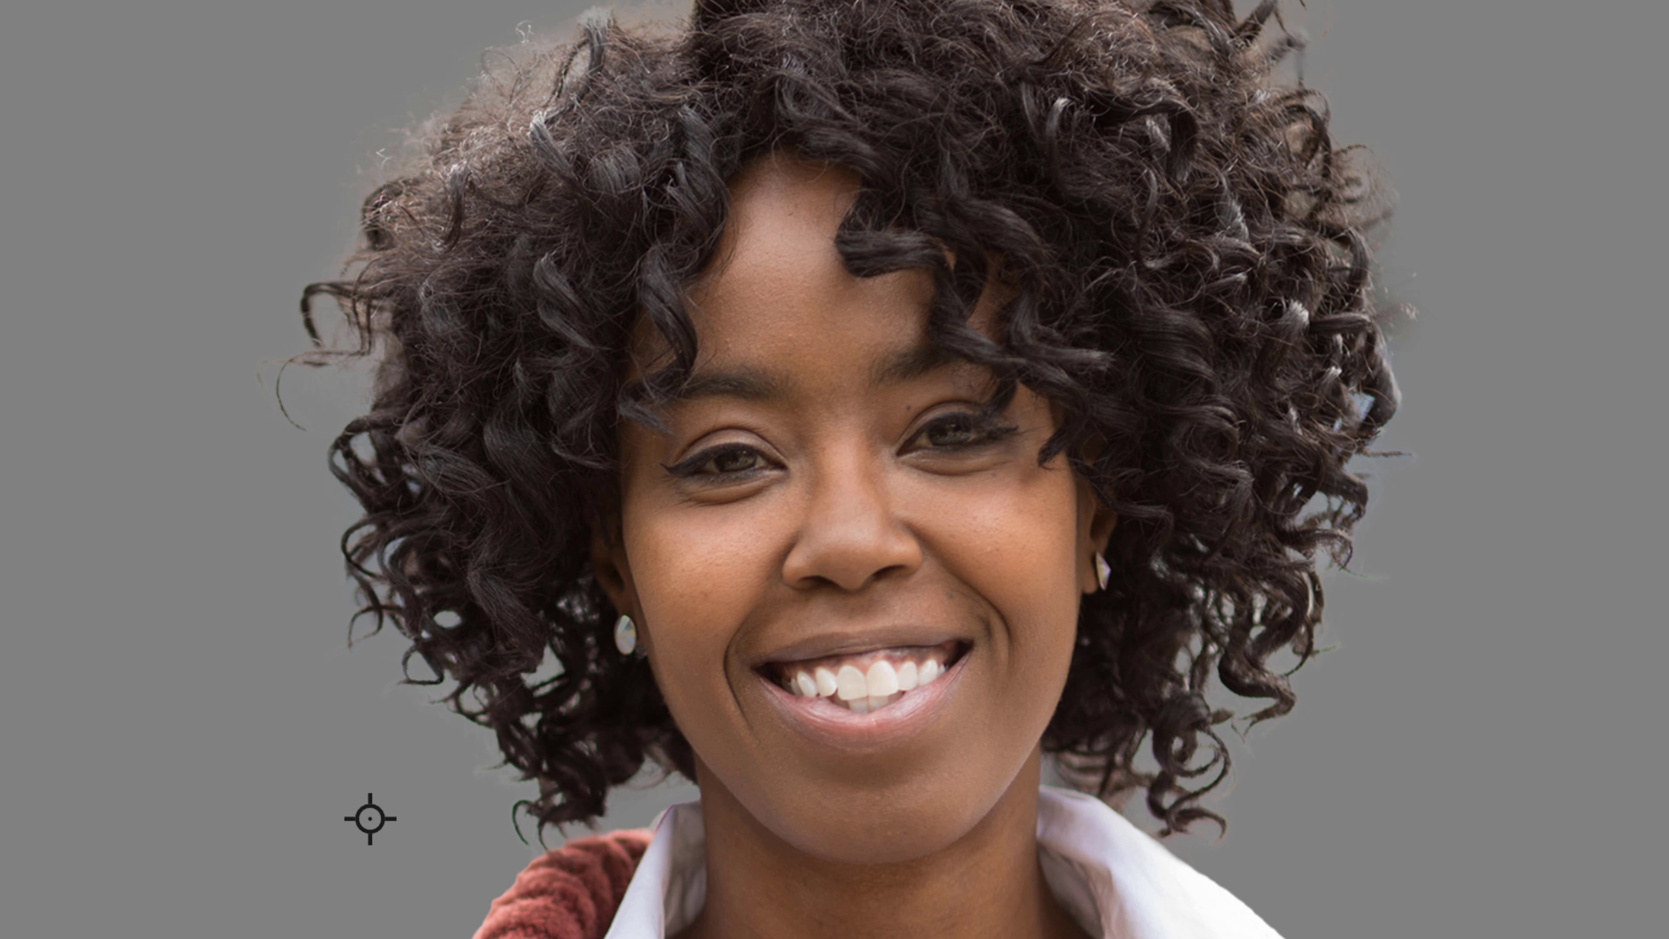
key(ctrl+comma)
key(ctrl+comma)
key(ctrl+comma)
key(ctrl+comma)
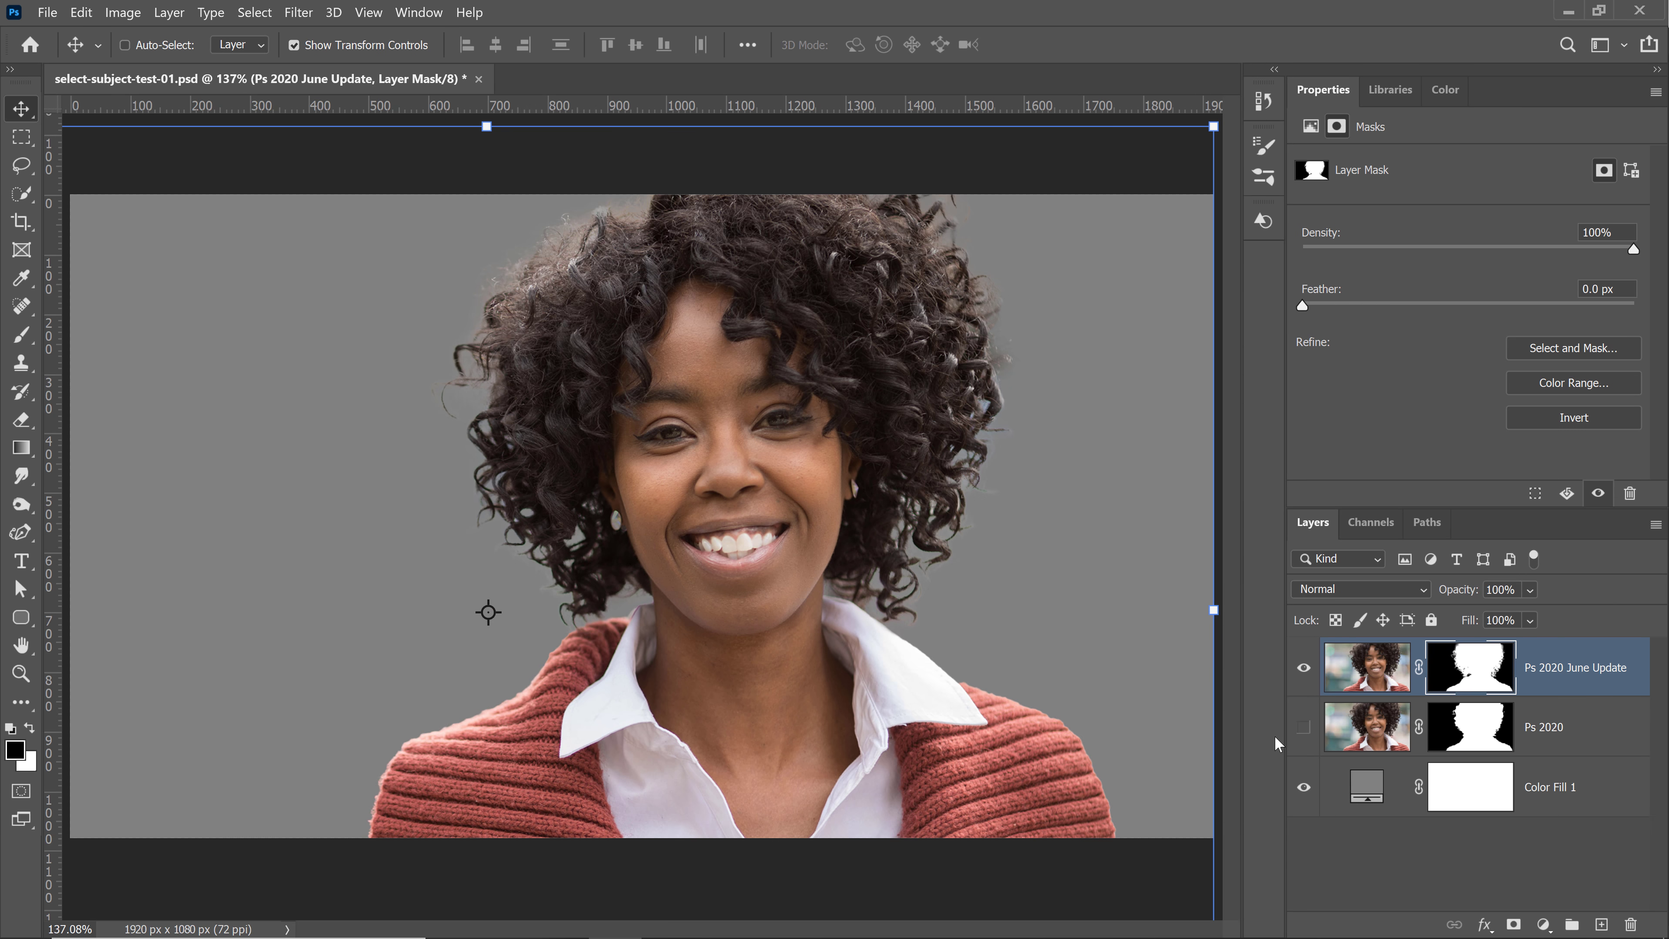
Step: Delete the Ps 2020 June Update layer's mask, apply Remove Background to the layer, and compare it with the Ps 2020 layer
right_click(1480, 672)
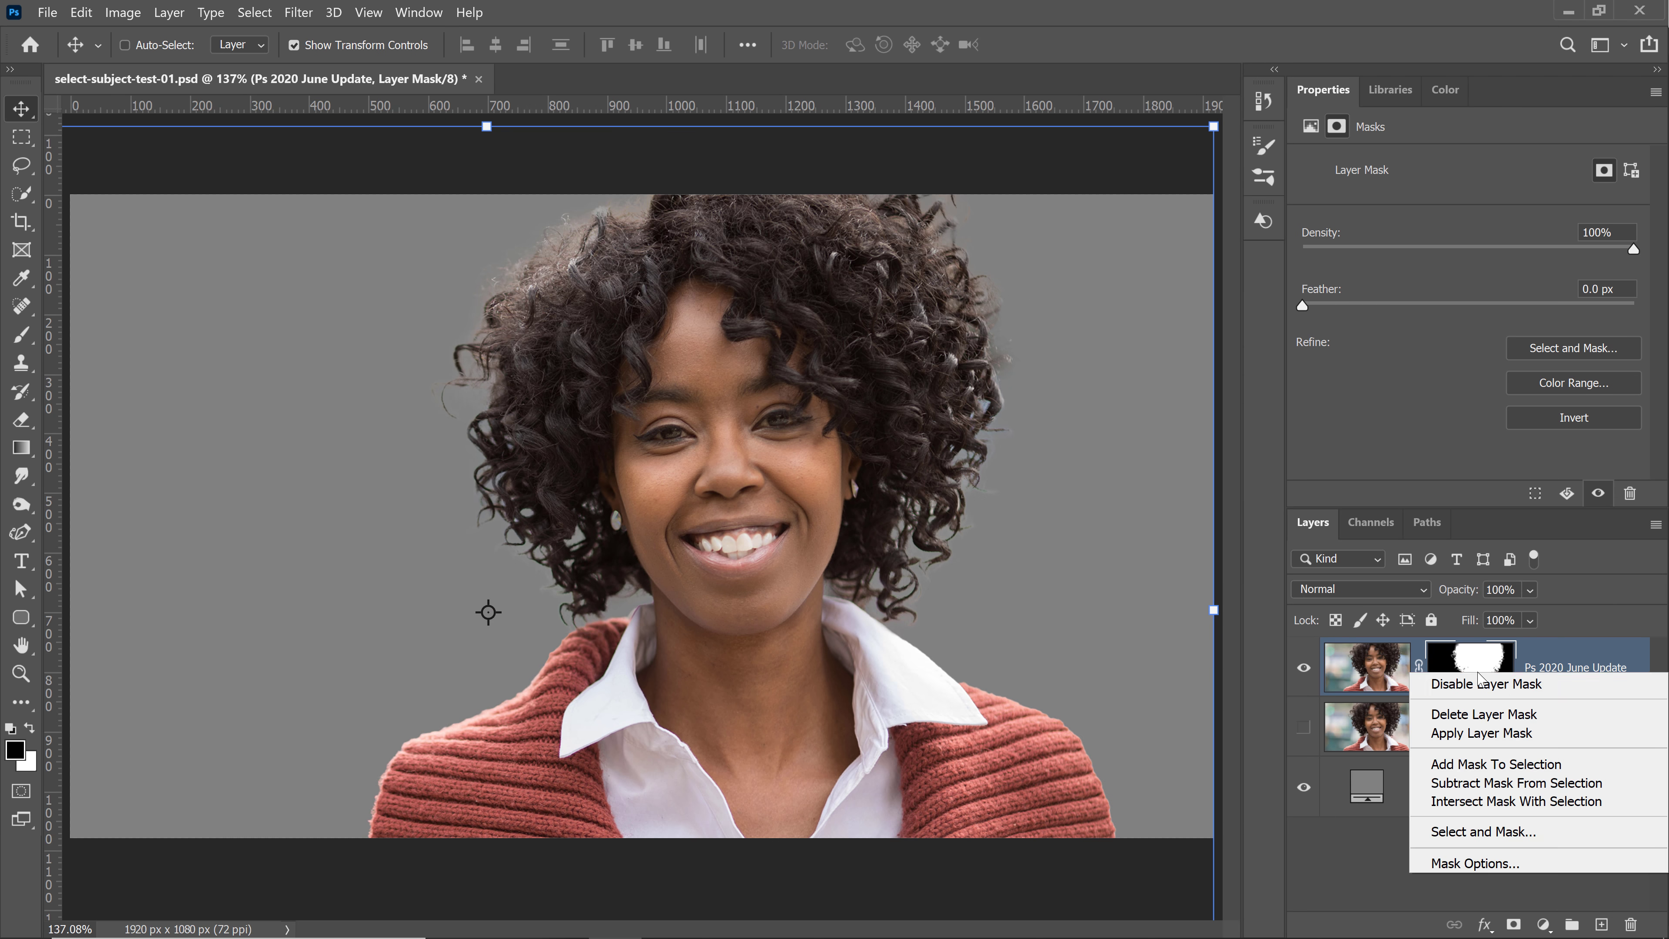
click(1498, 716)
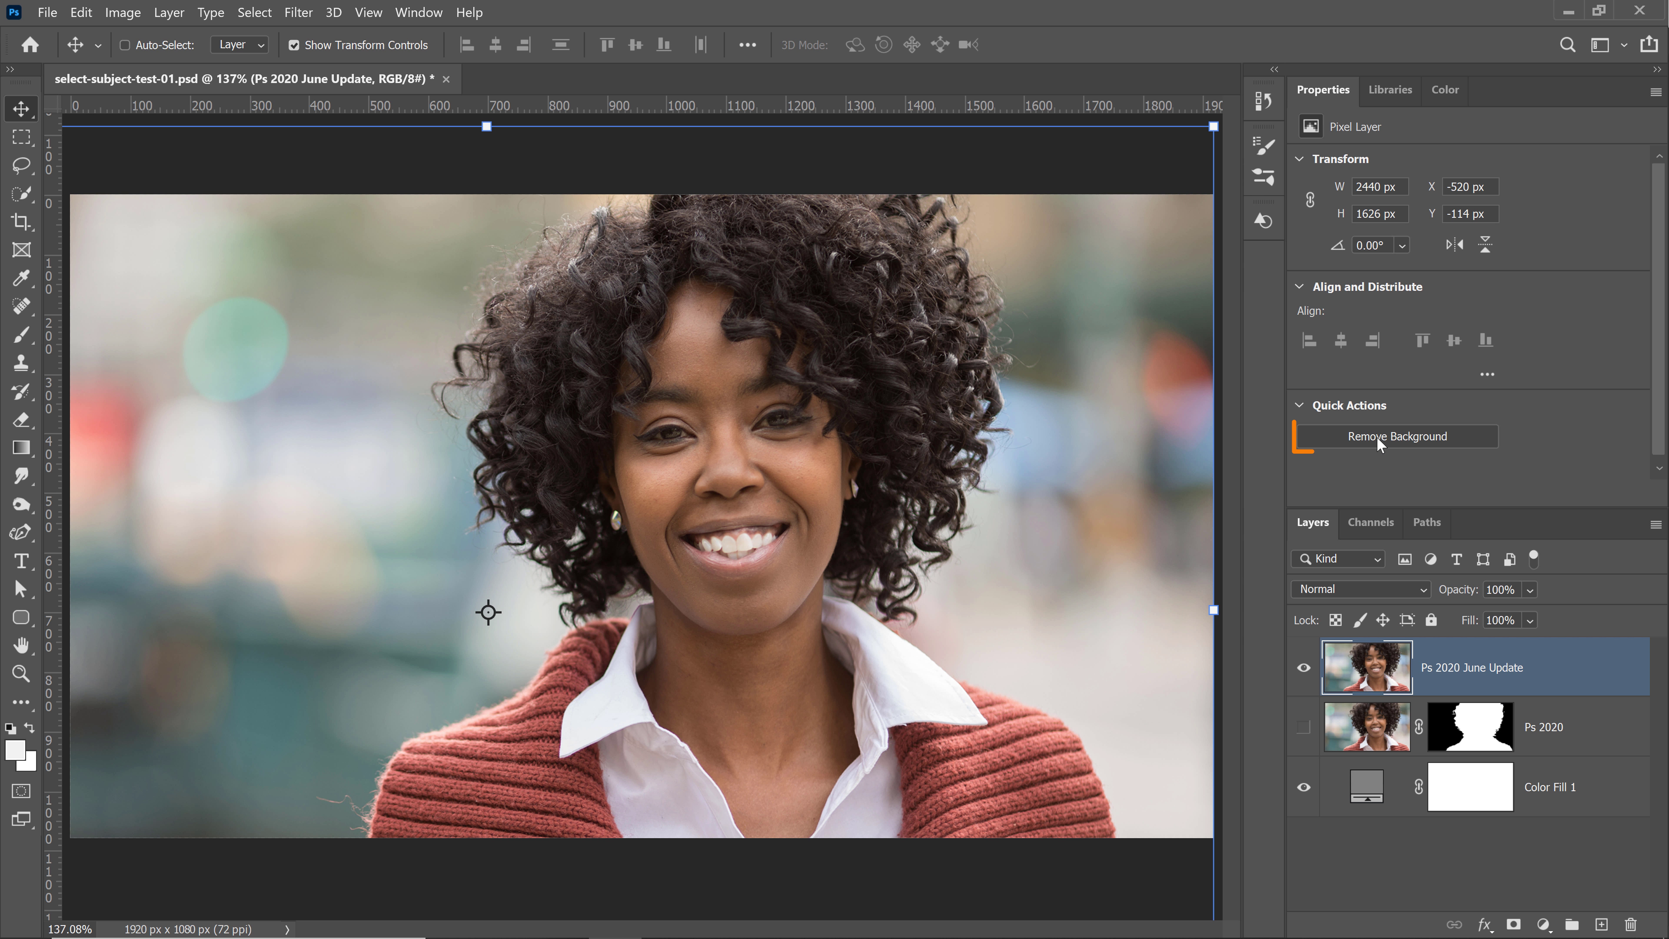
click(1409, 436)
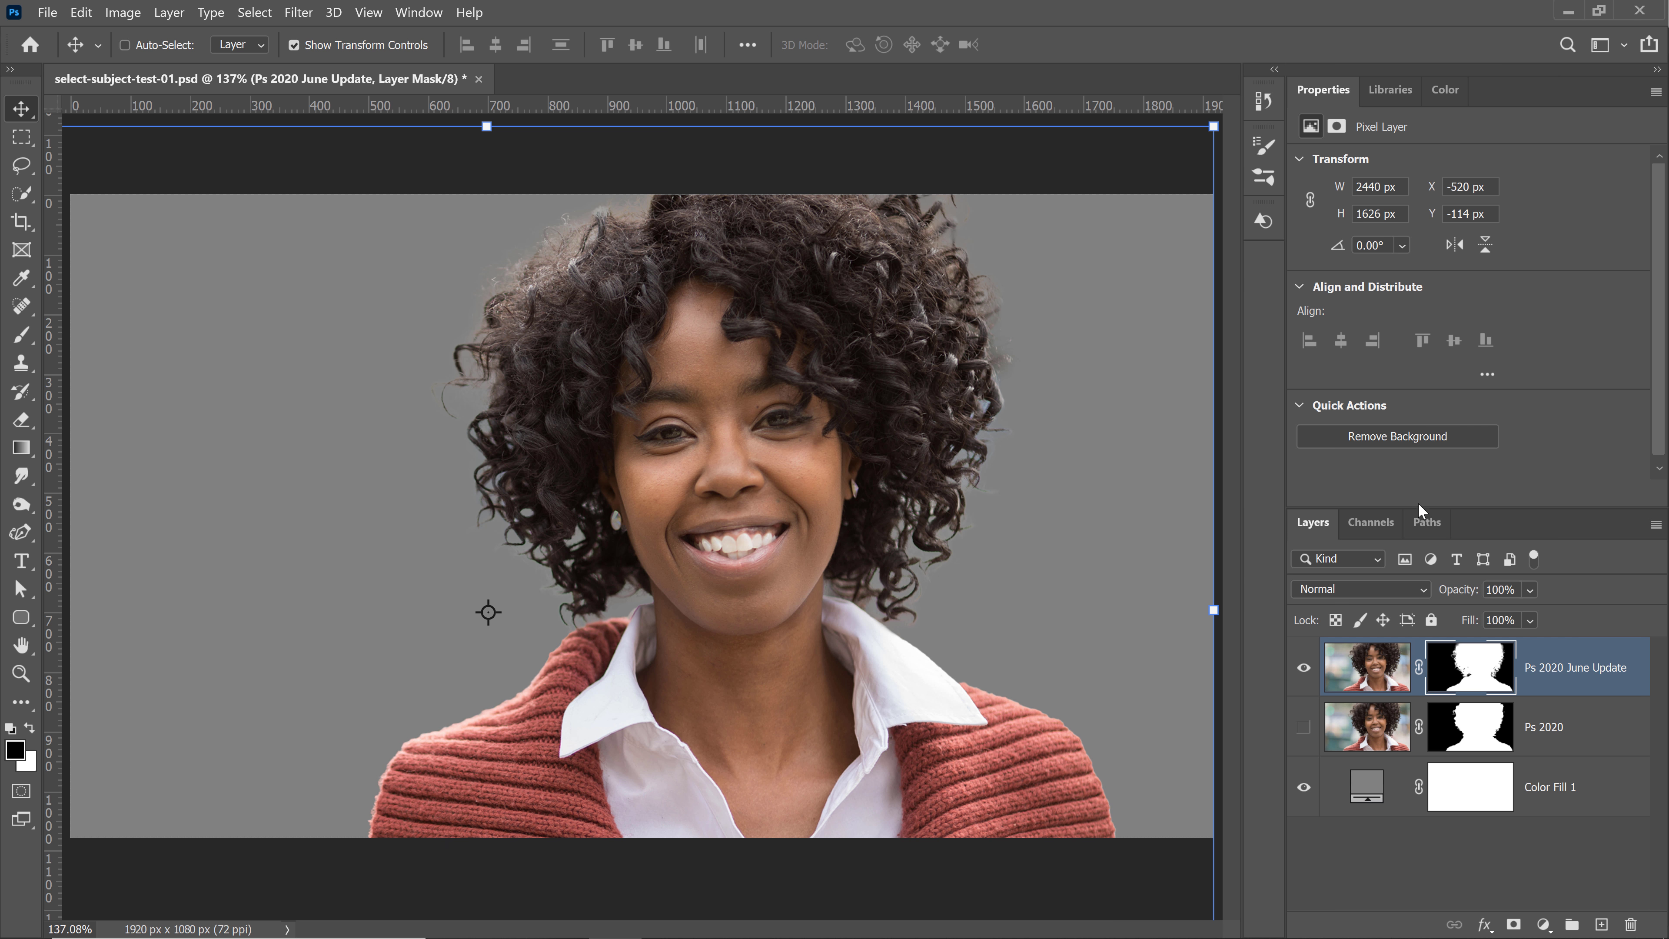
click(1303, 736)
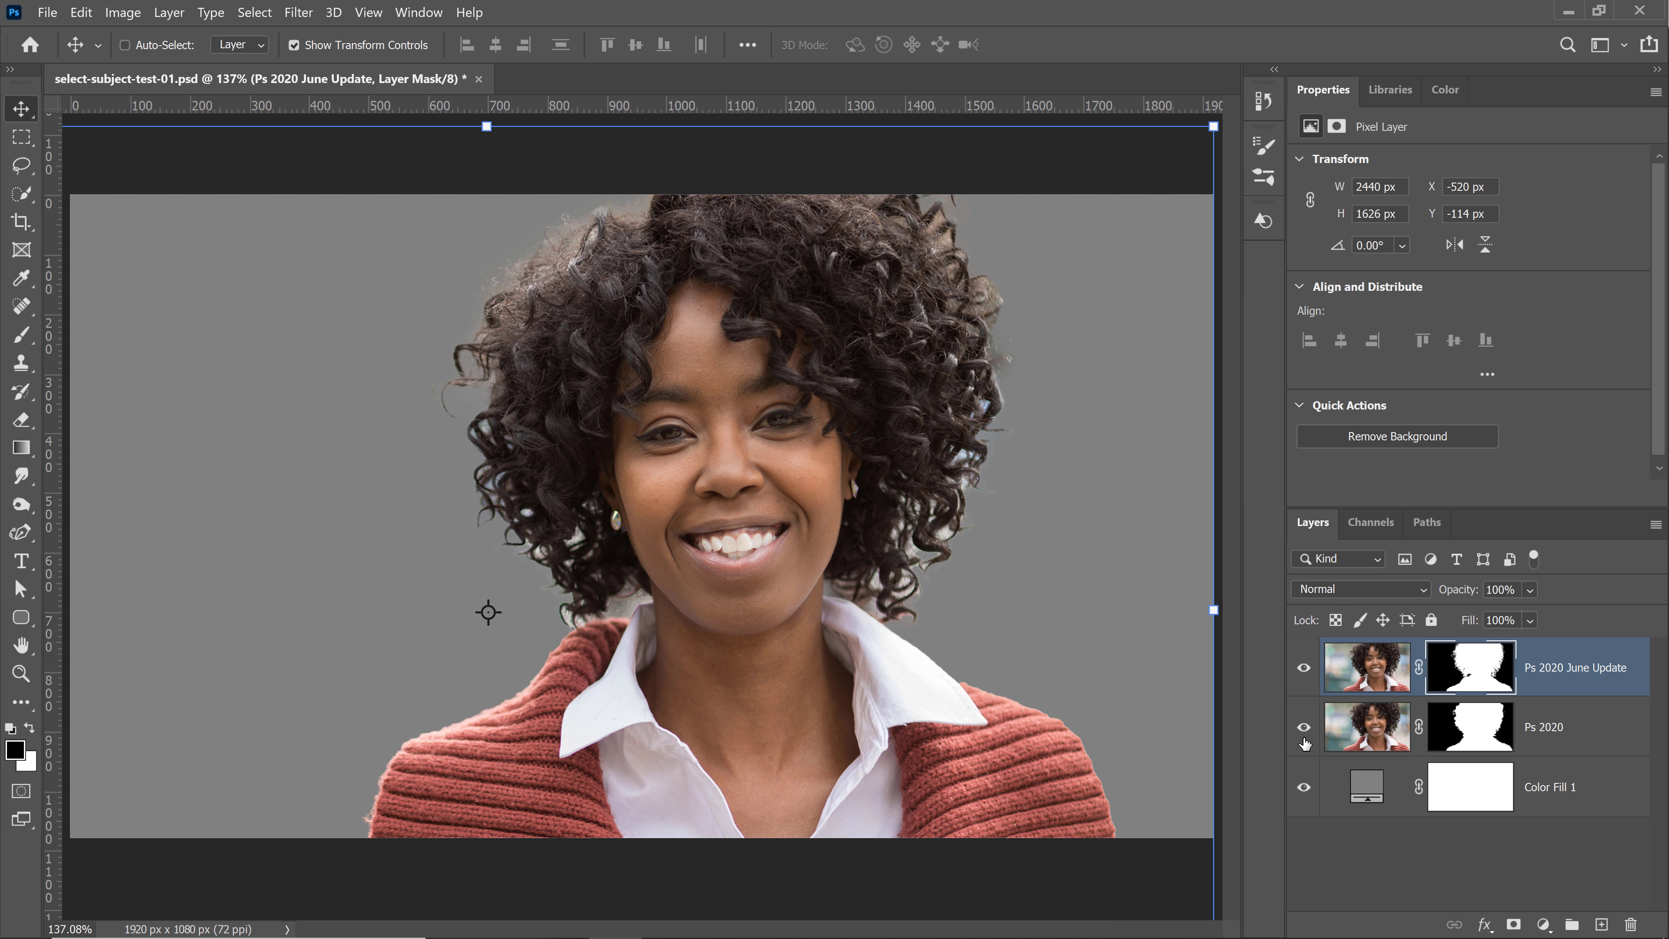
click(1305, 739)
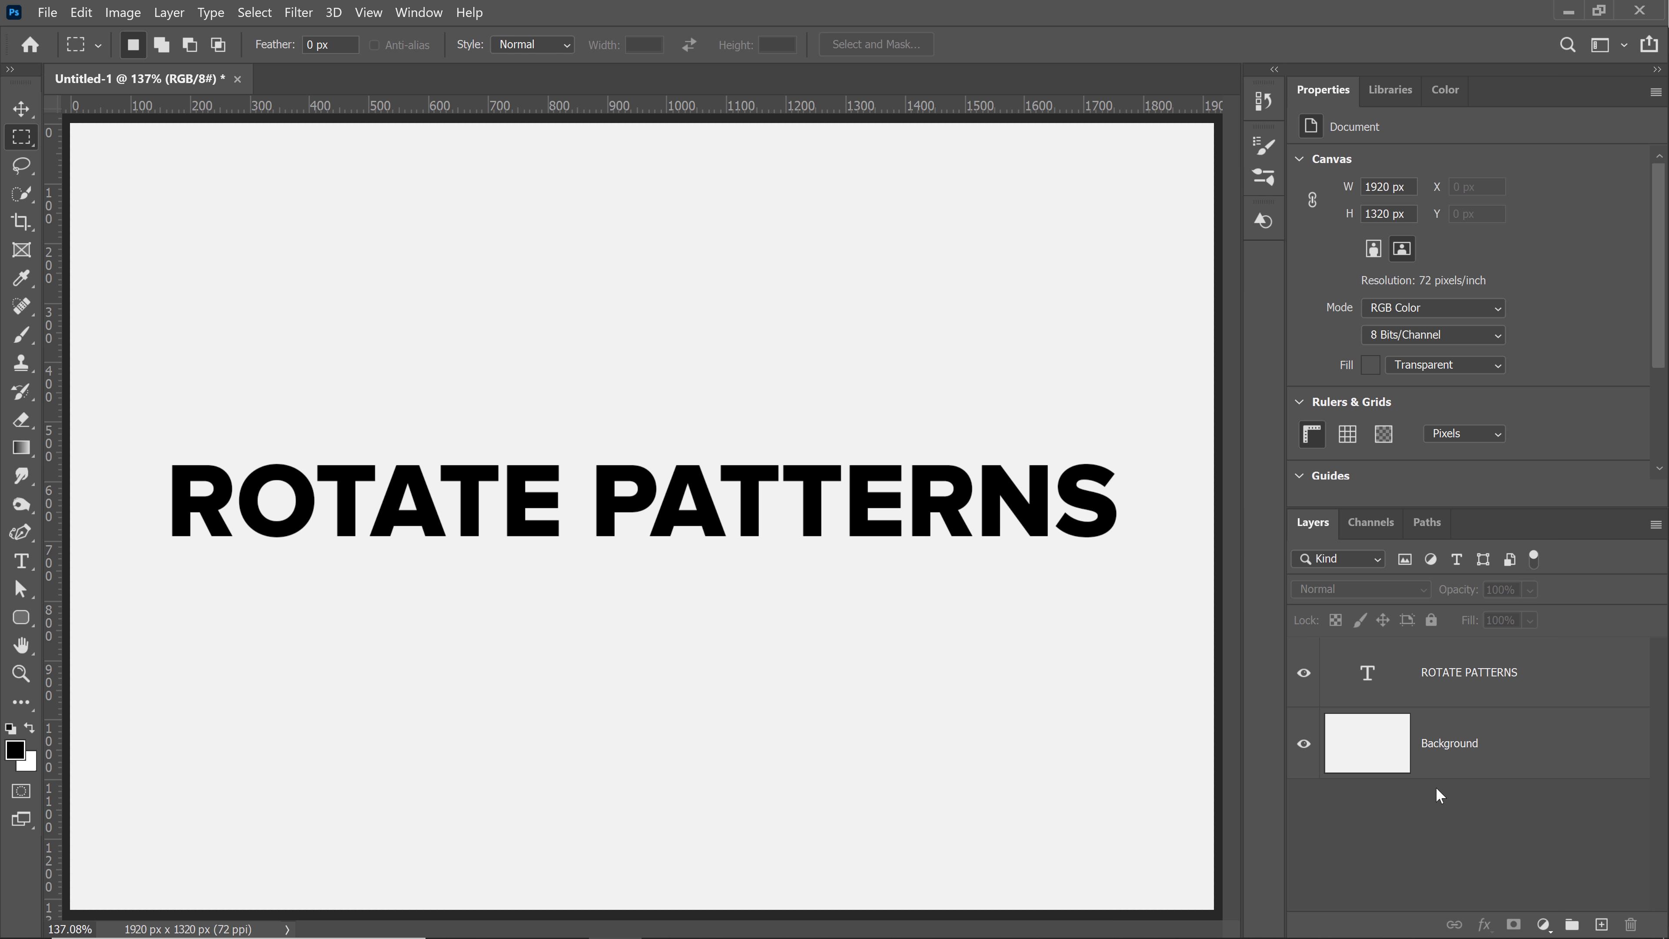
Step: Start a Pattern fill layer using the first green leaf pattern from the Trees group
click(1543, 924)
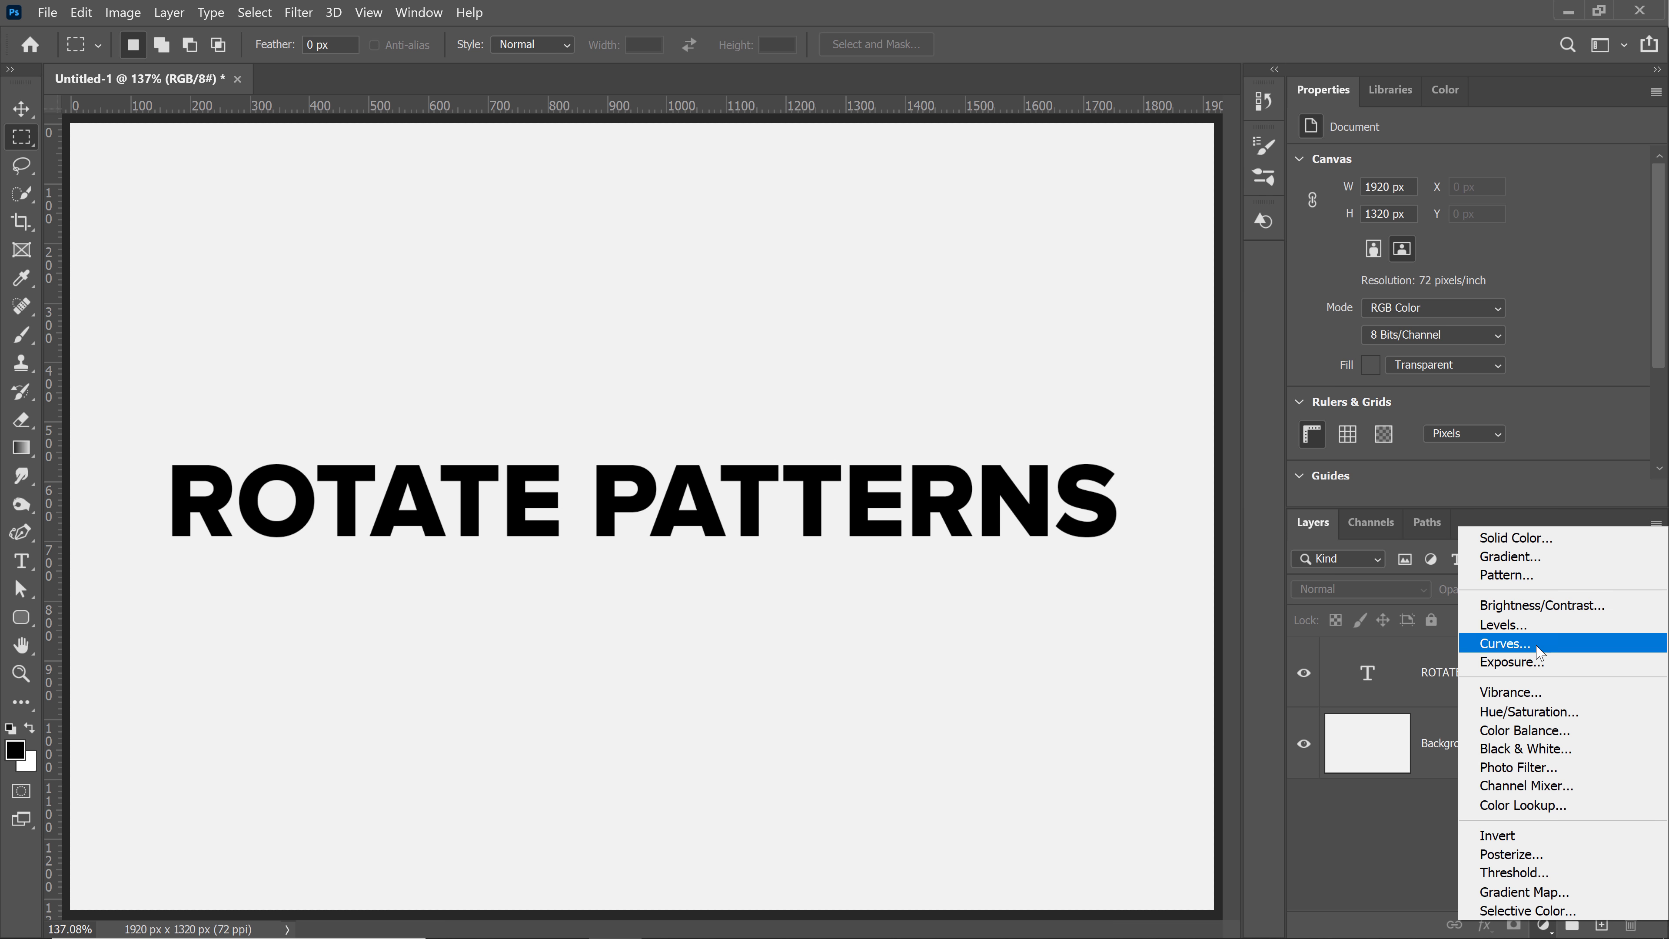
click(1505, 575)
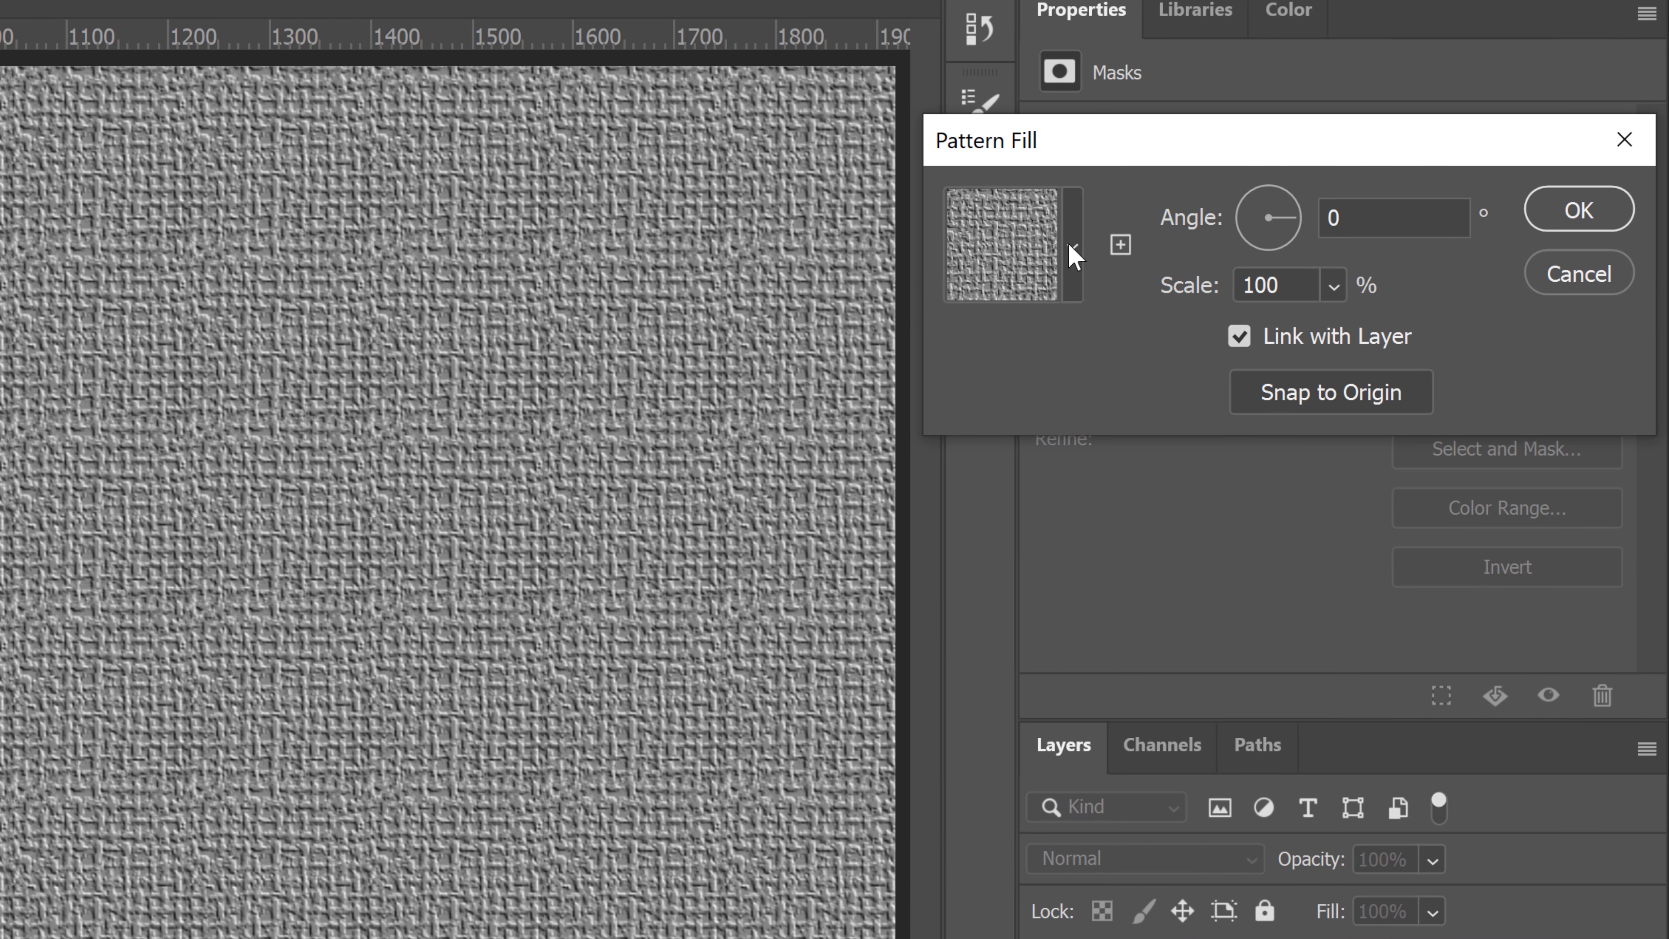
click(1072, 250)
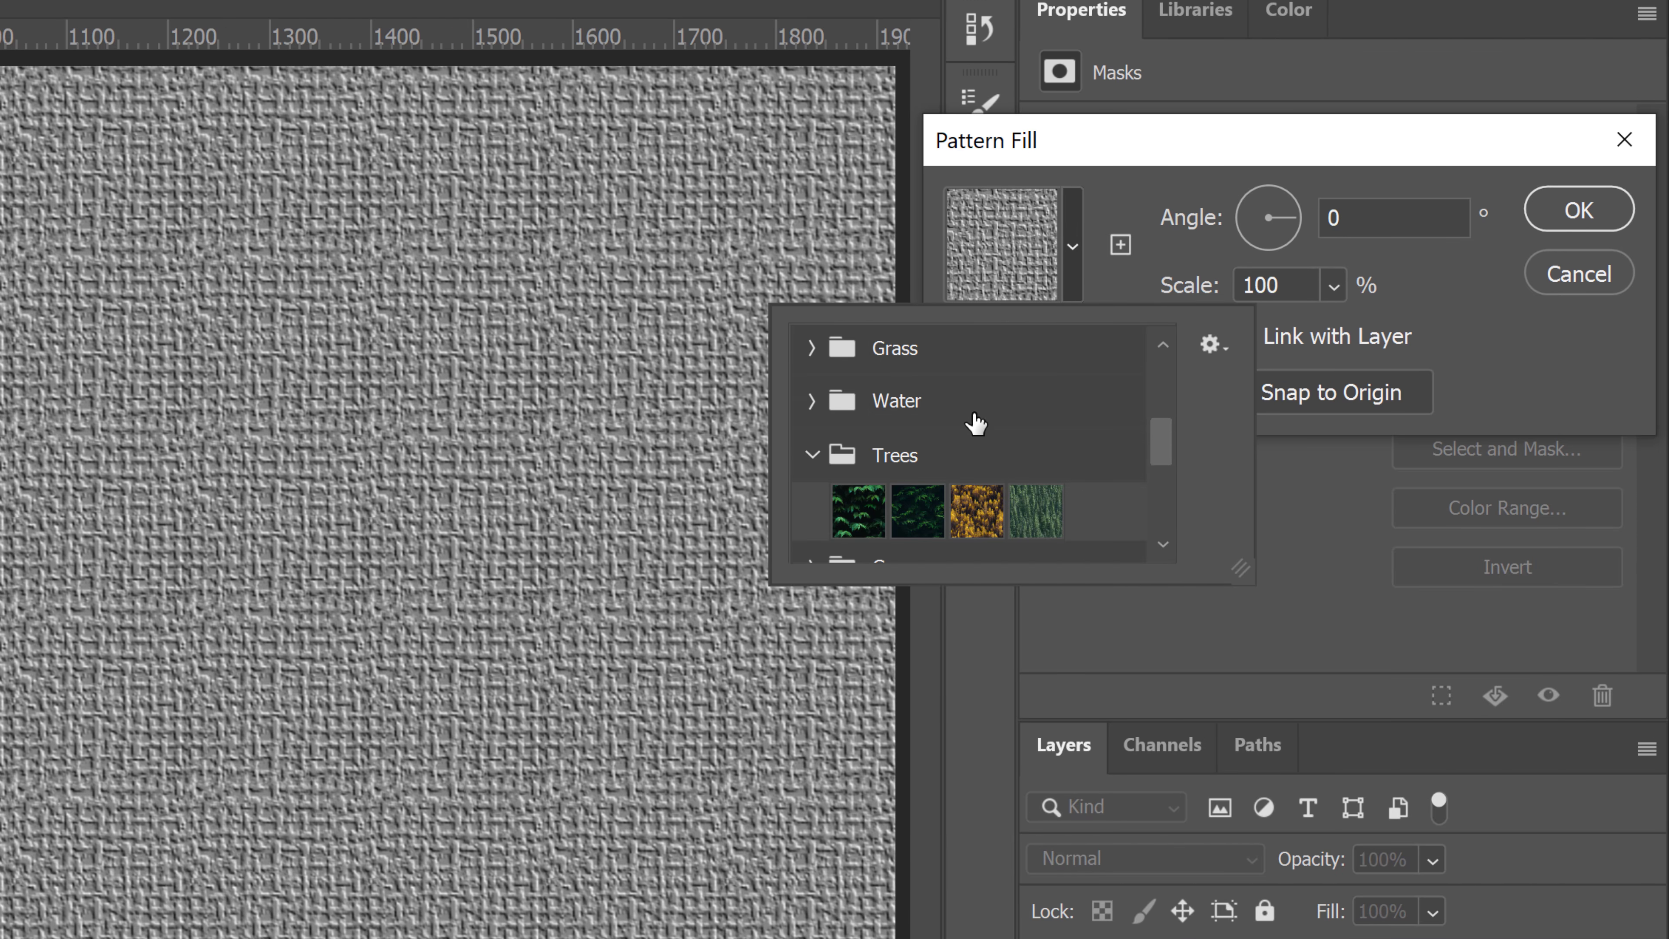
scroll(970, 430, down, 1)
click(861, 484)
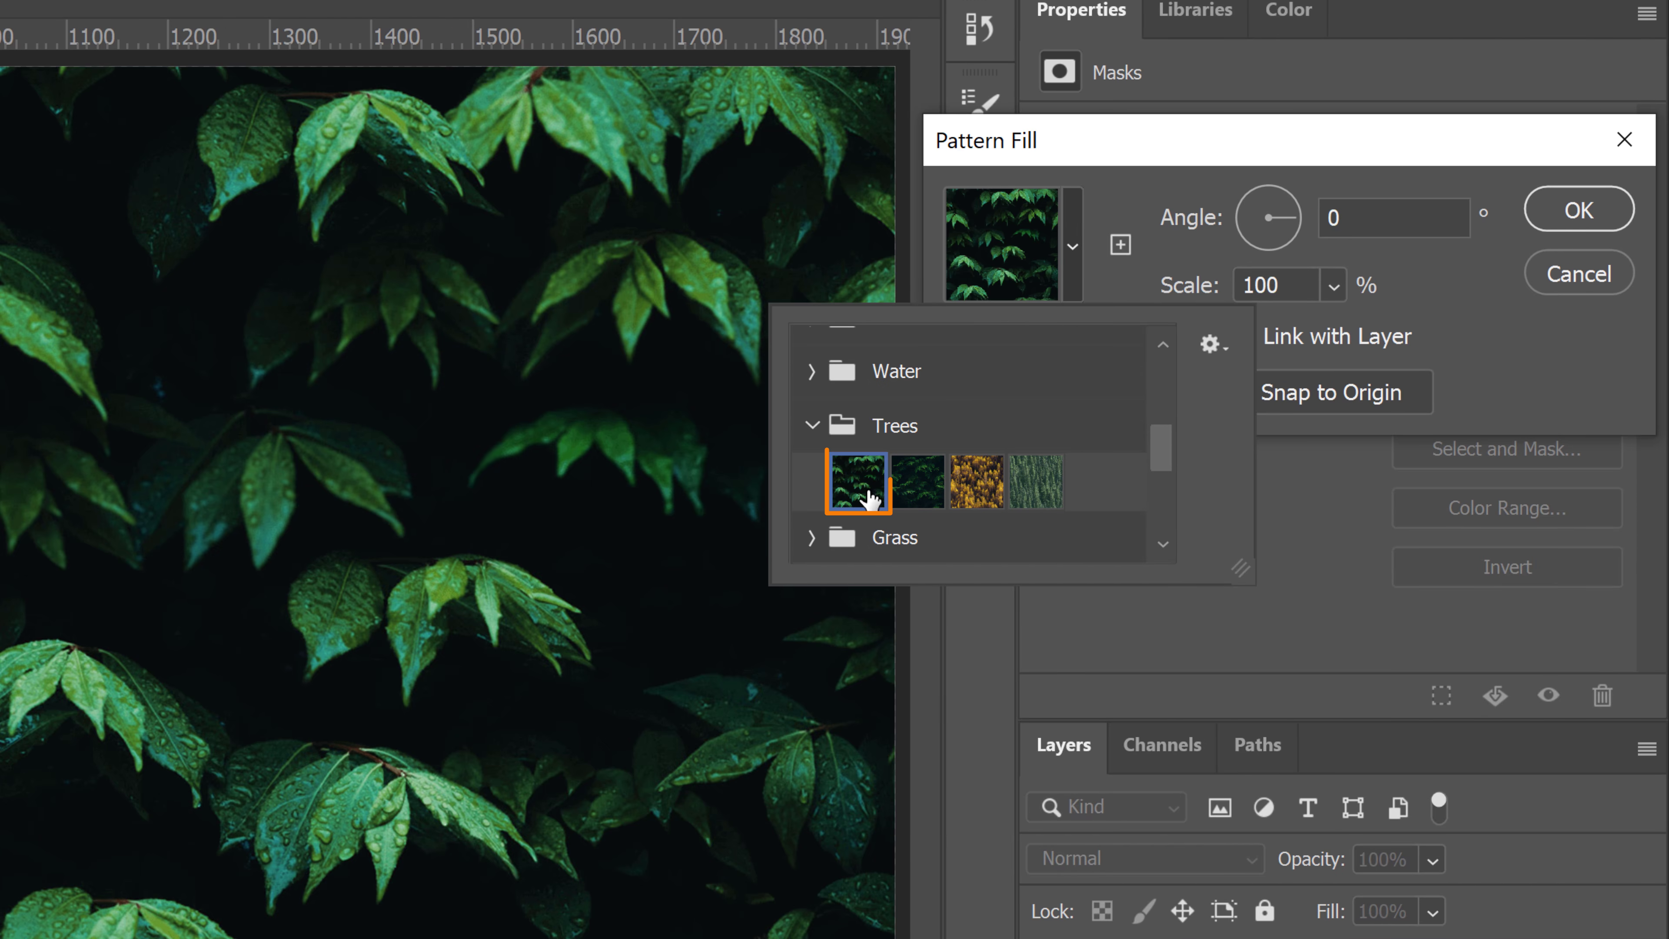
click(1497, 363)
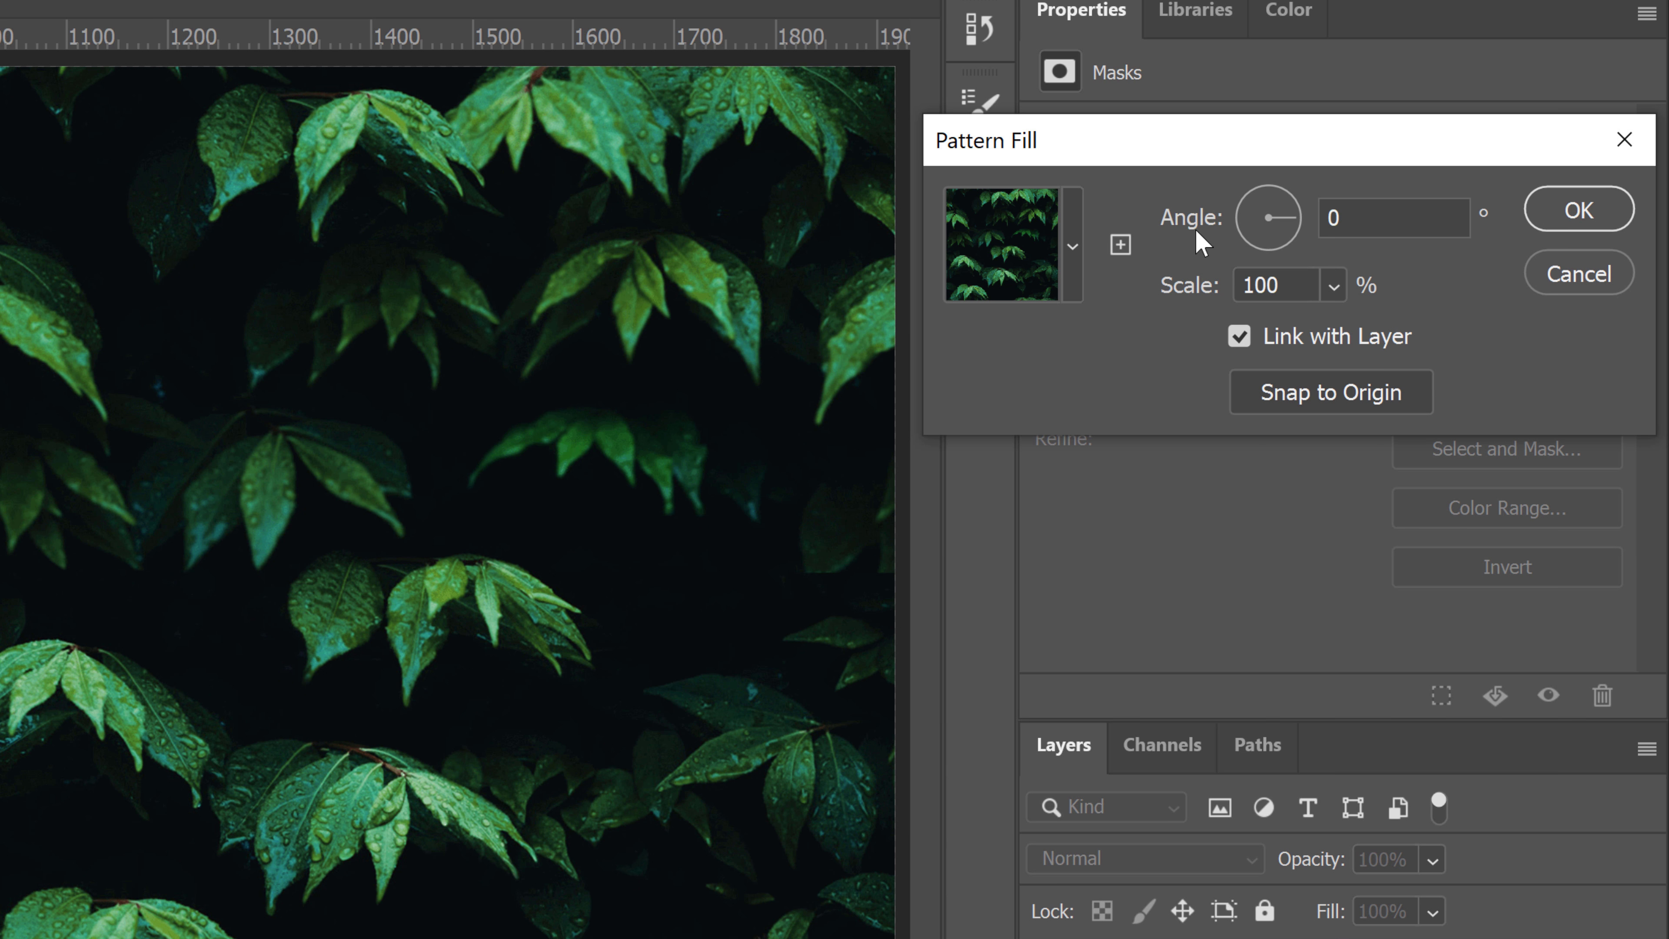
Step: Try rotating the leaf pattern to several angles, ending with 90°, and cancel the pattern fill
drag(1275, 233, 1228, 209)
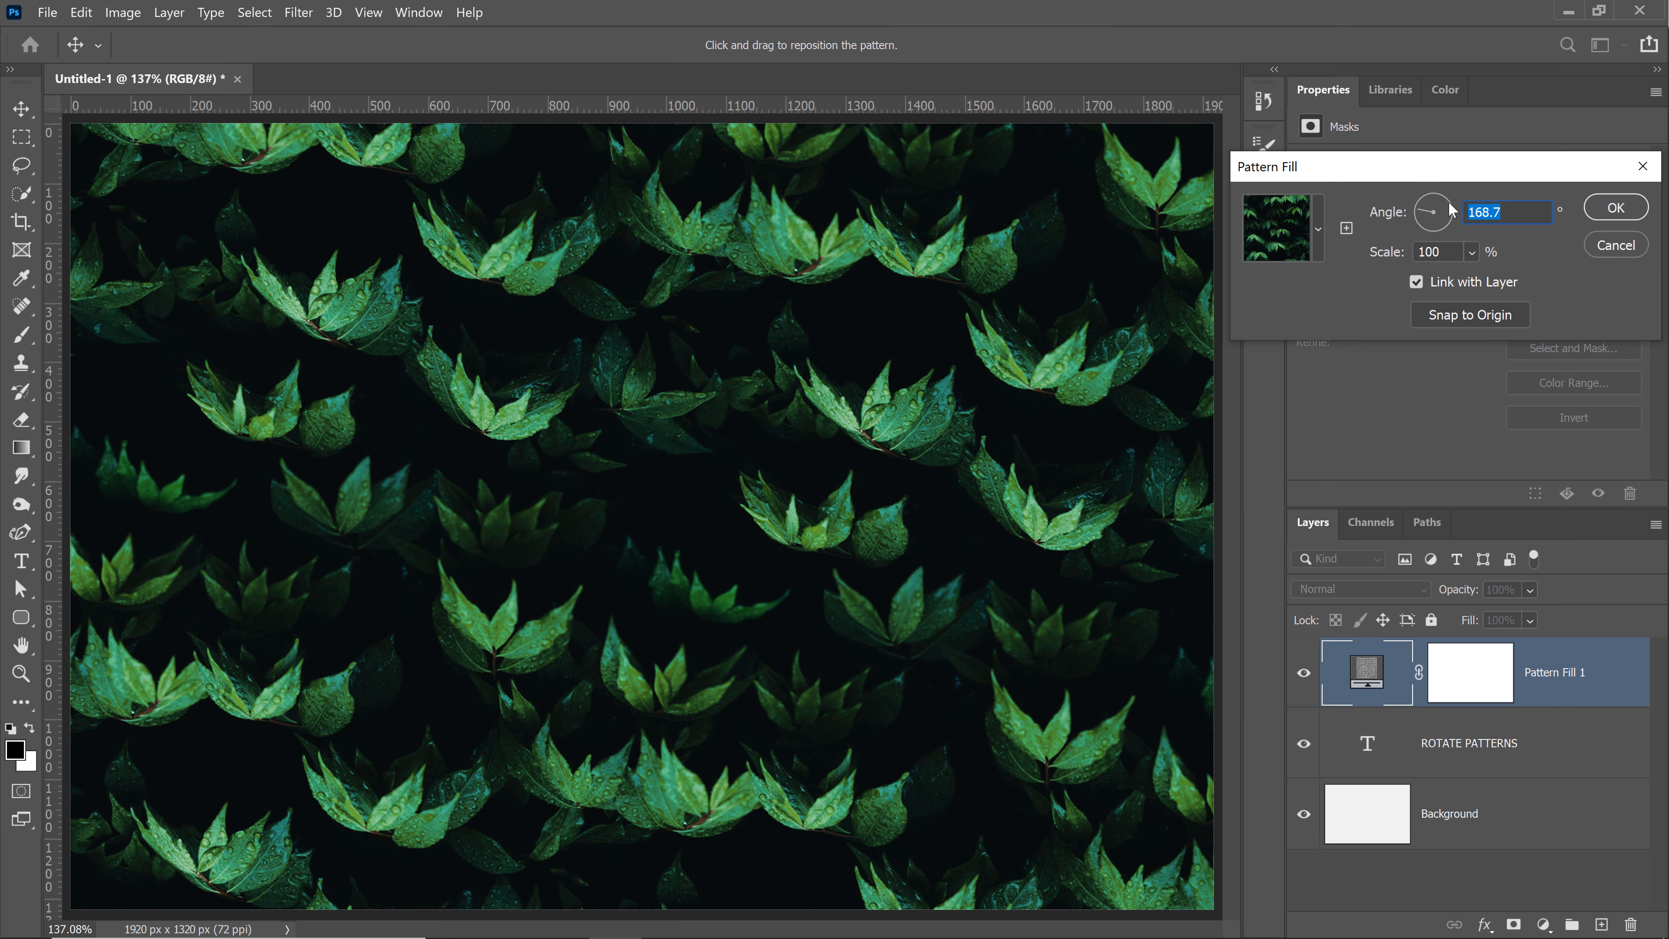
click(1450, 203)
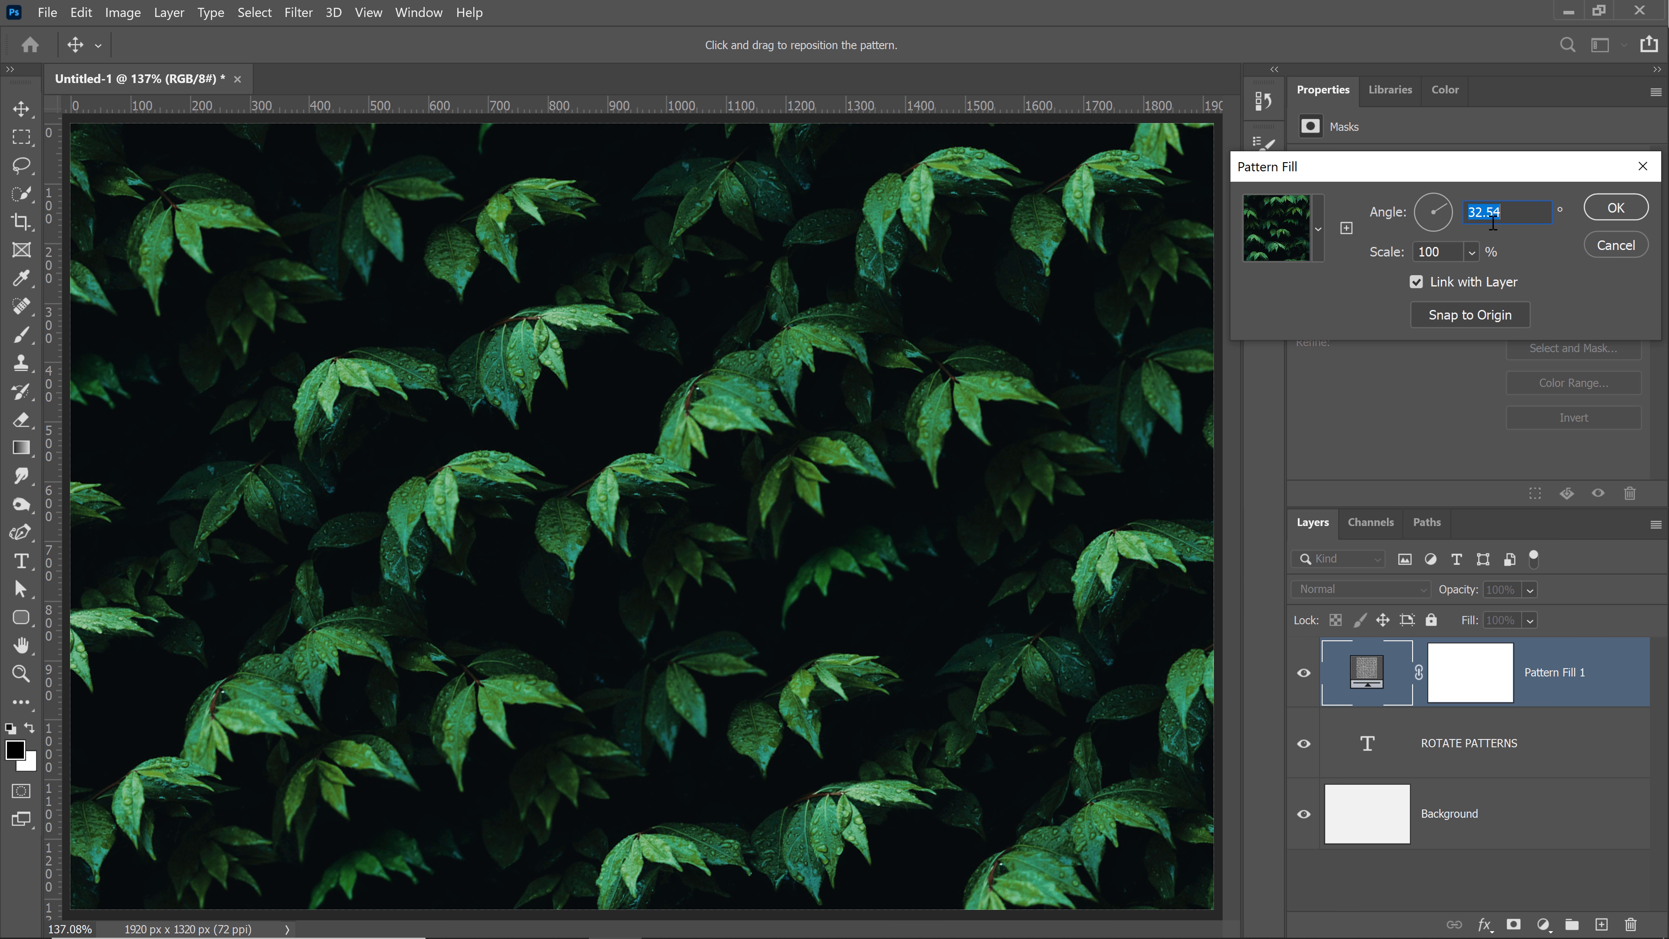
text(90)
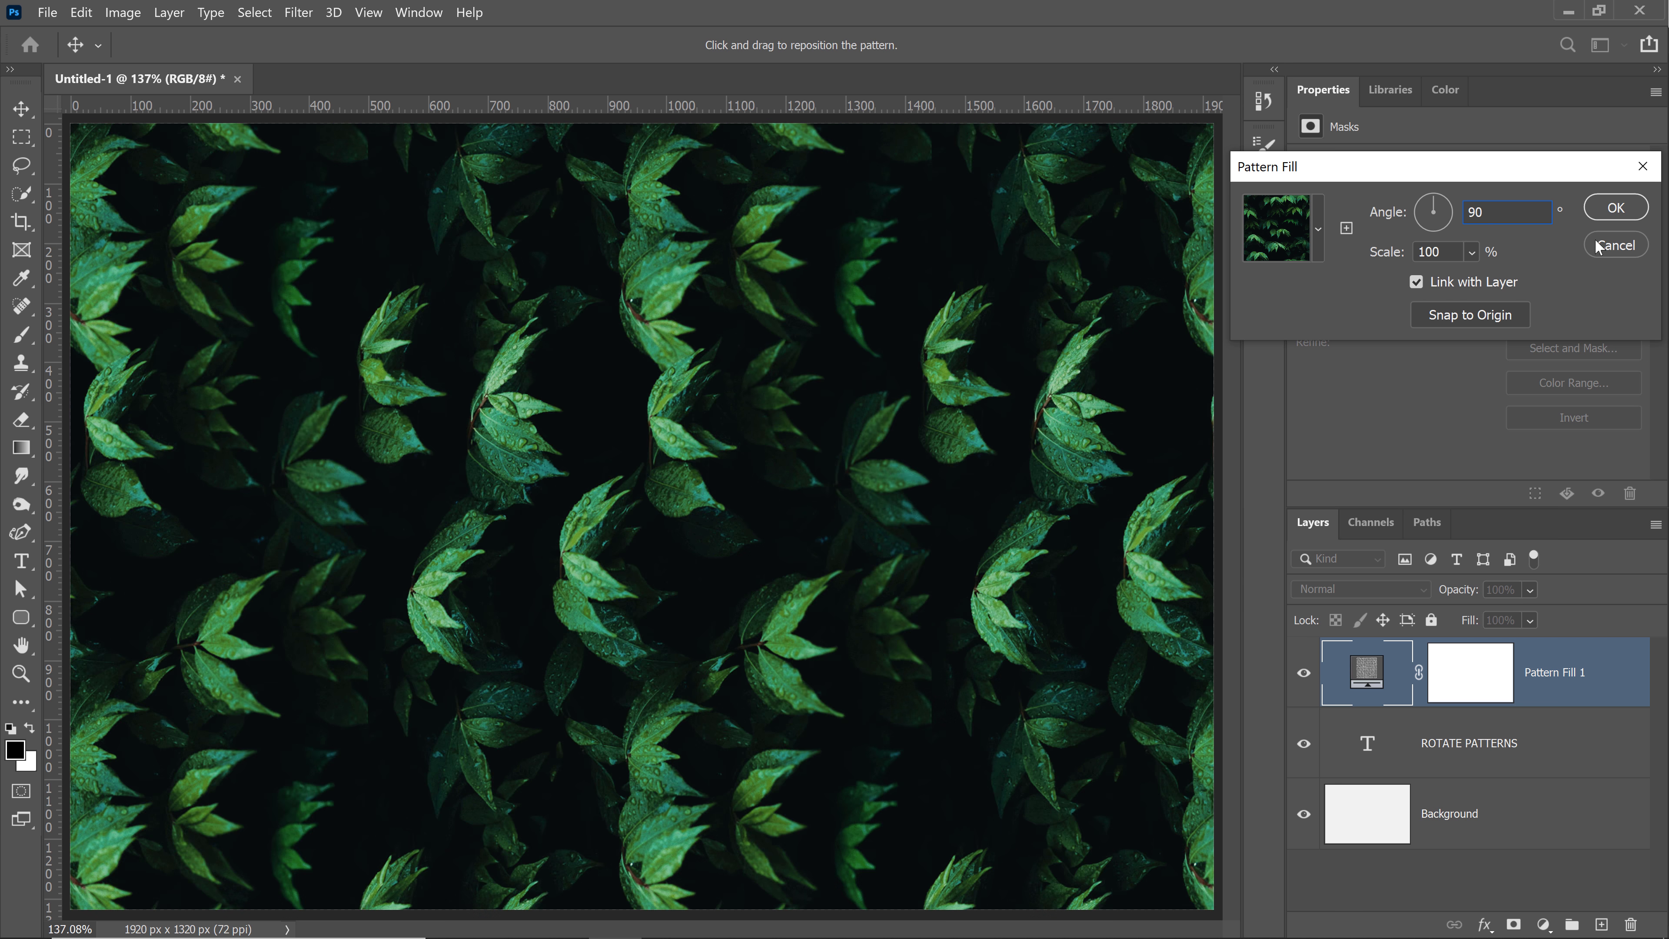
click(1614, 245)
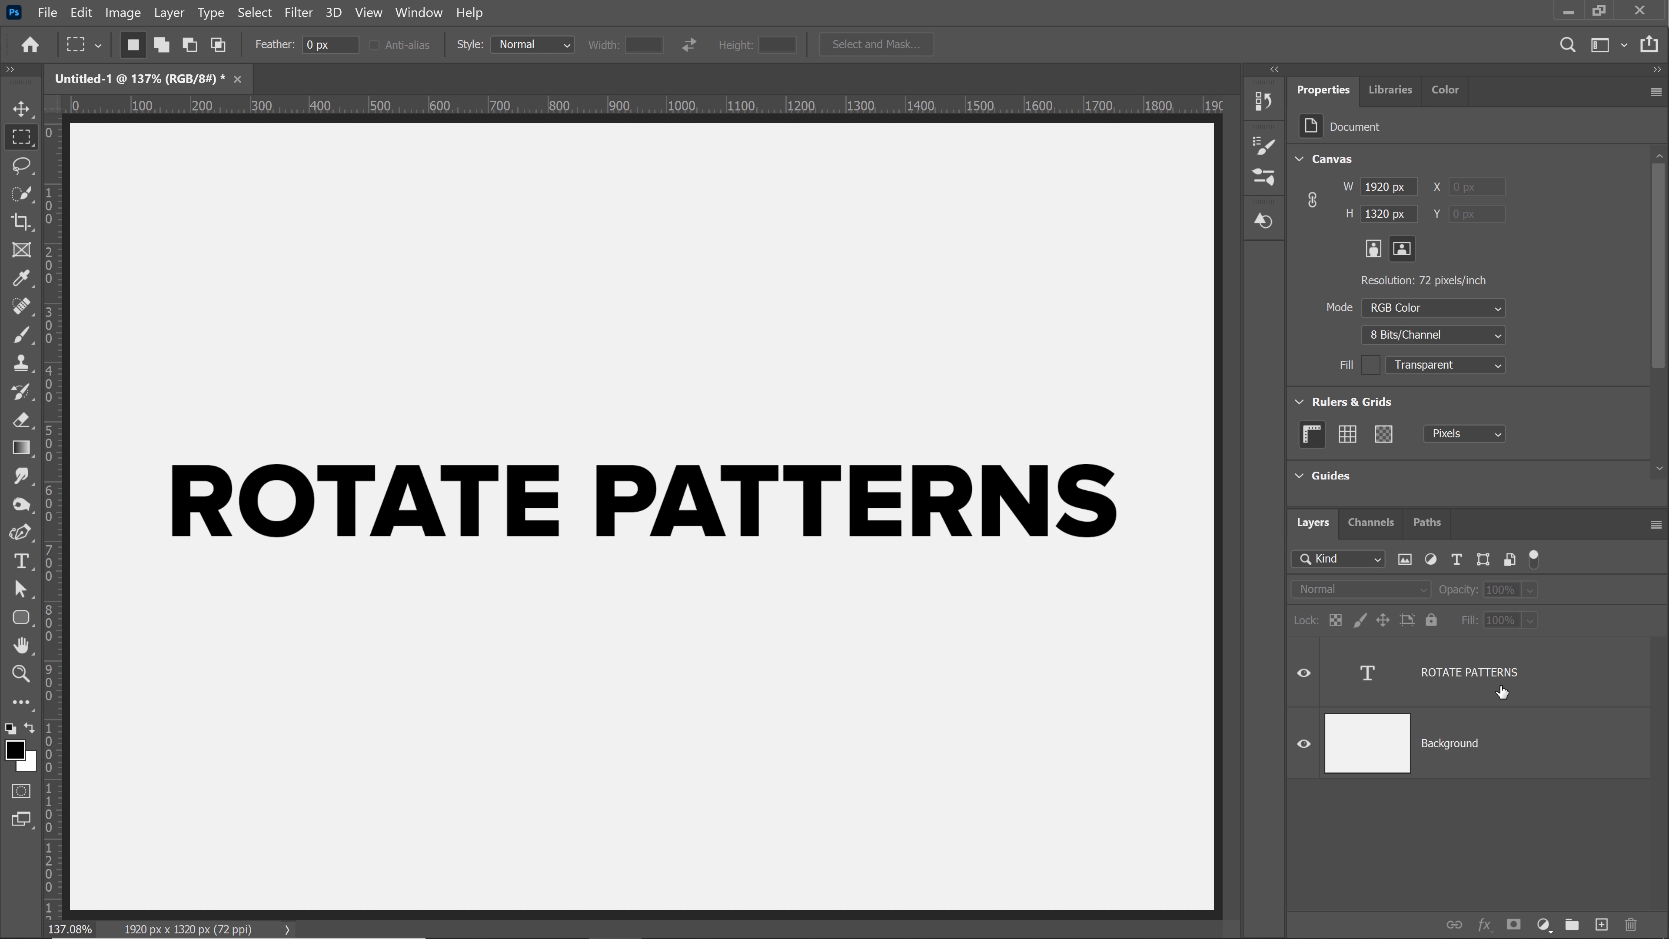
Step: Add a Pattern Overlay to the ROTATE PATTERNS text layer using the first green leaf pattern from the Trees group
click(1576, 685)
key(h)
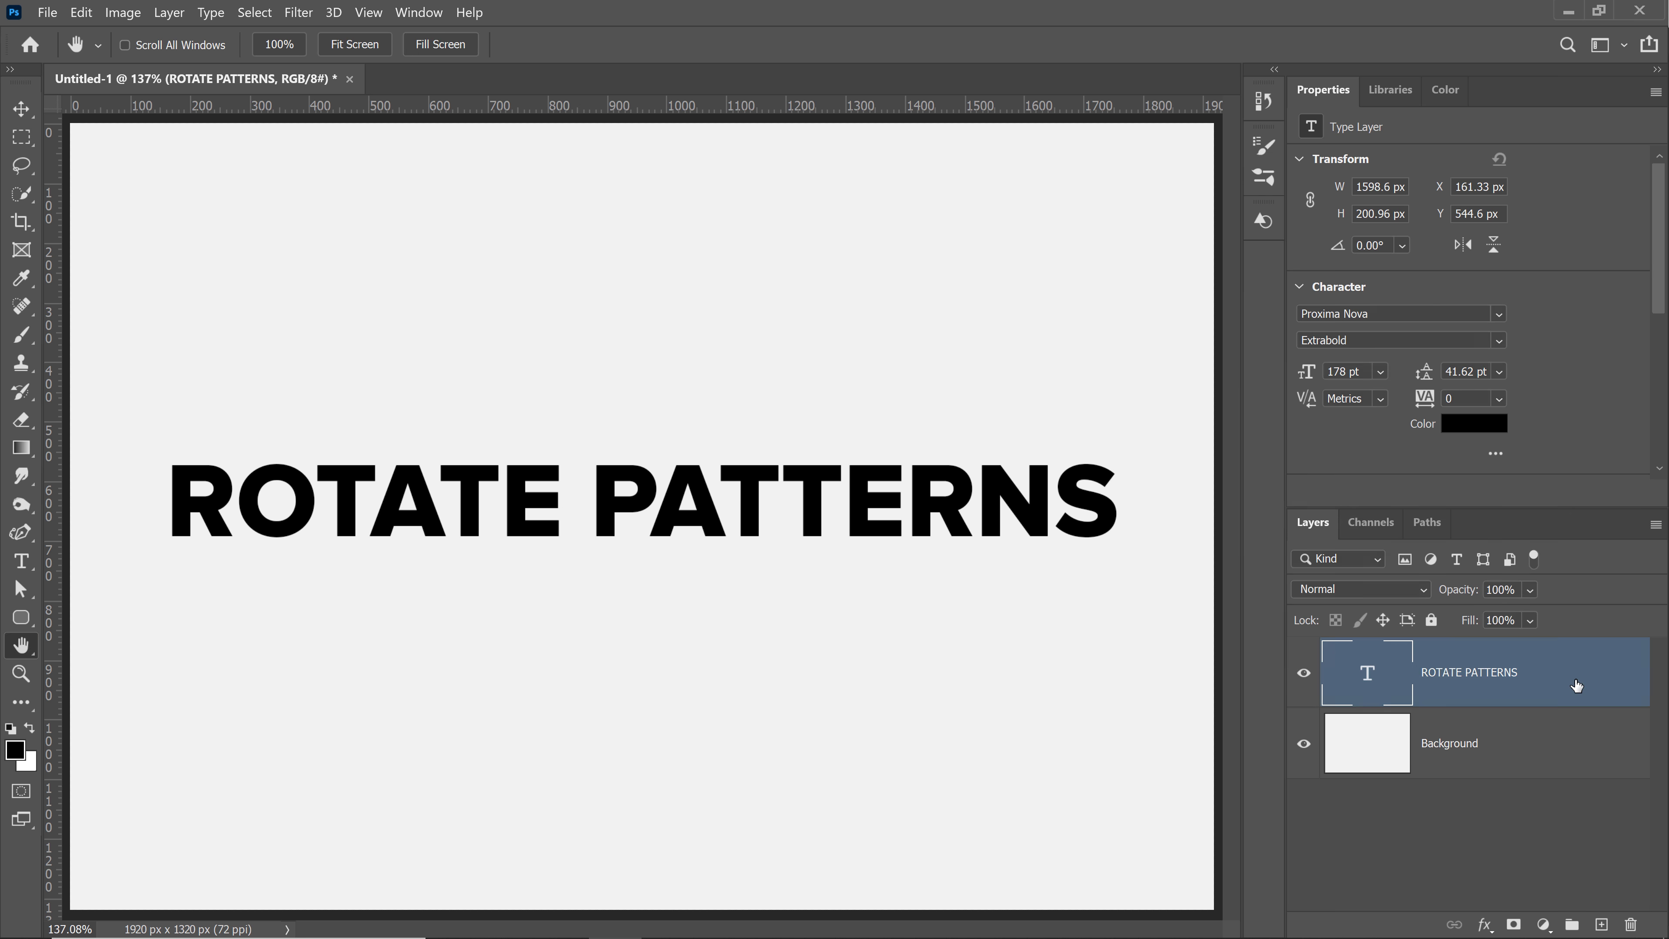
double_click(1577, 685)
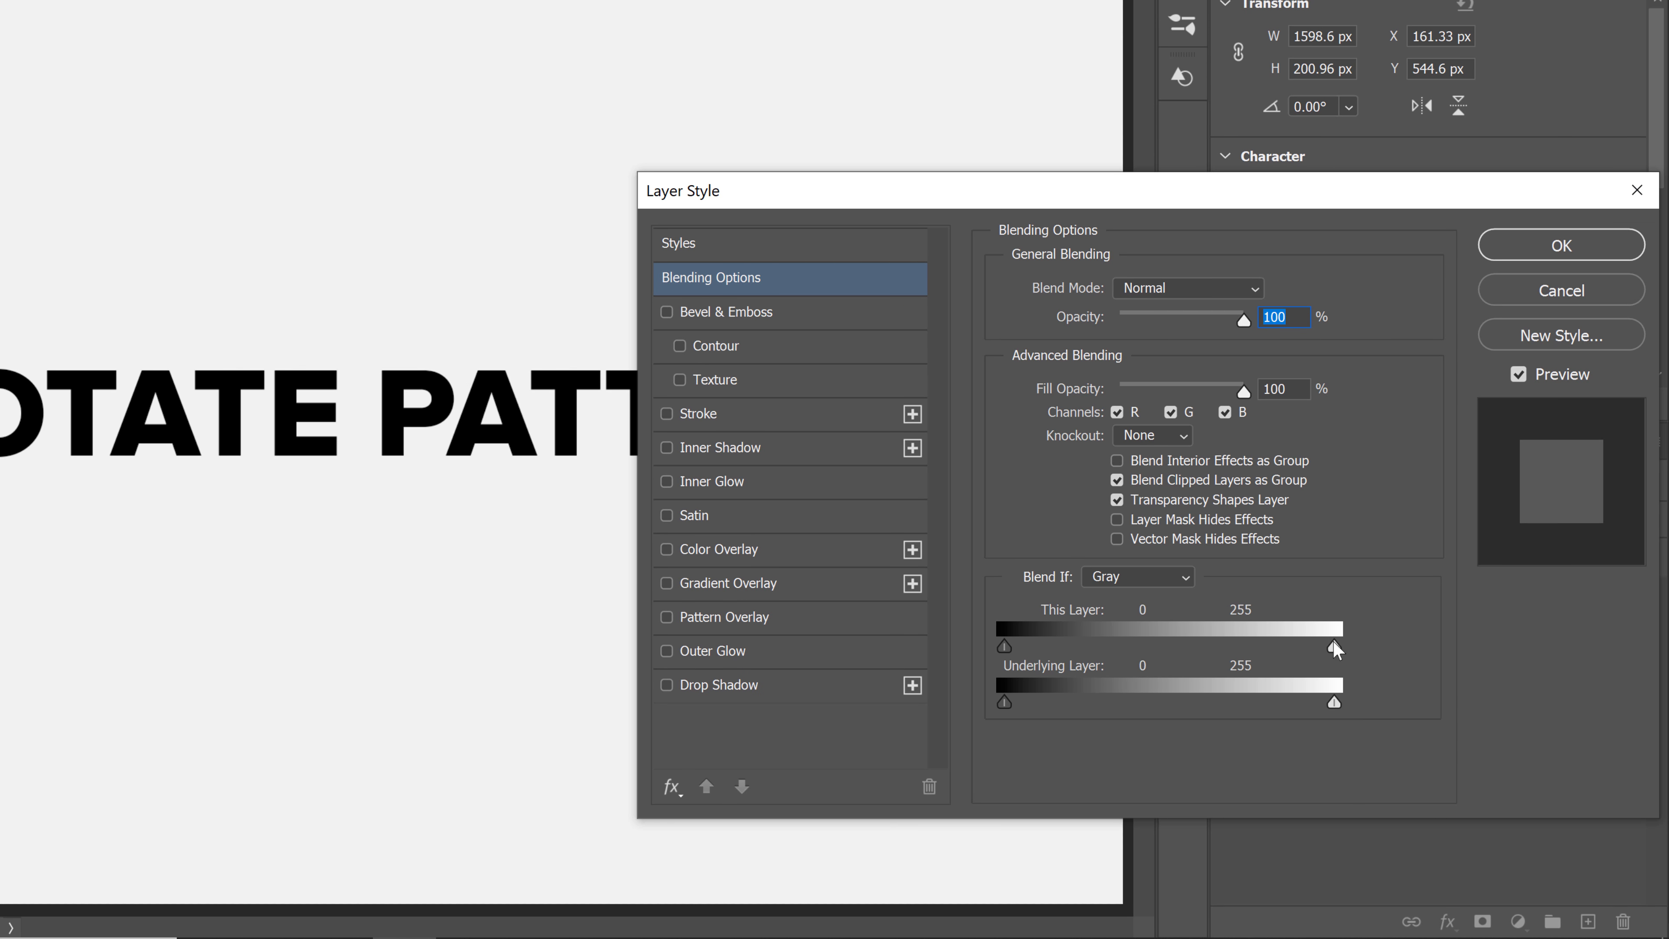
click(749, 618)
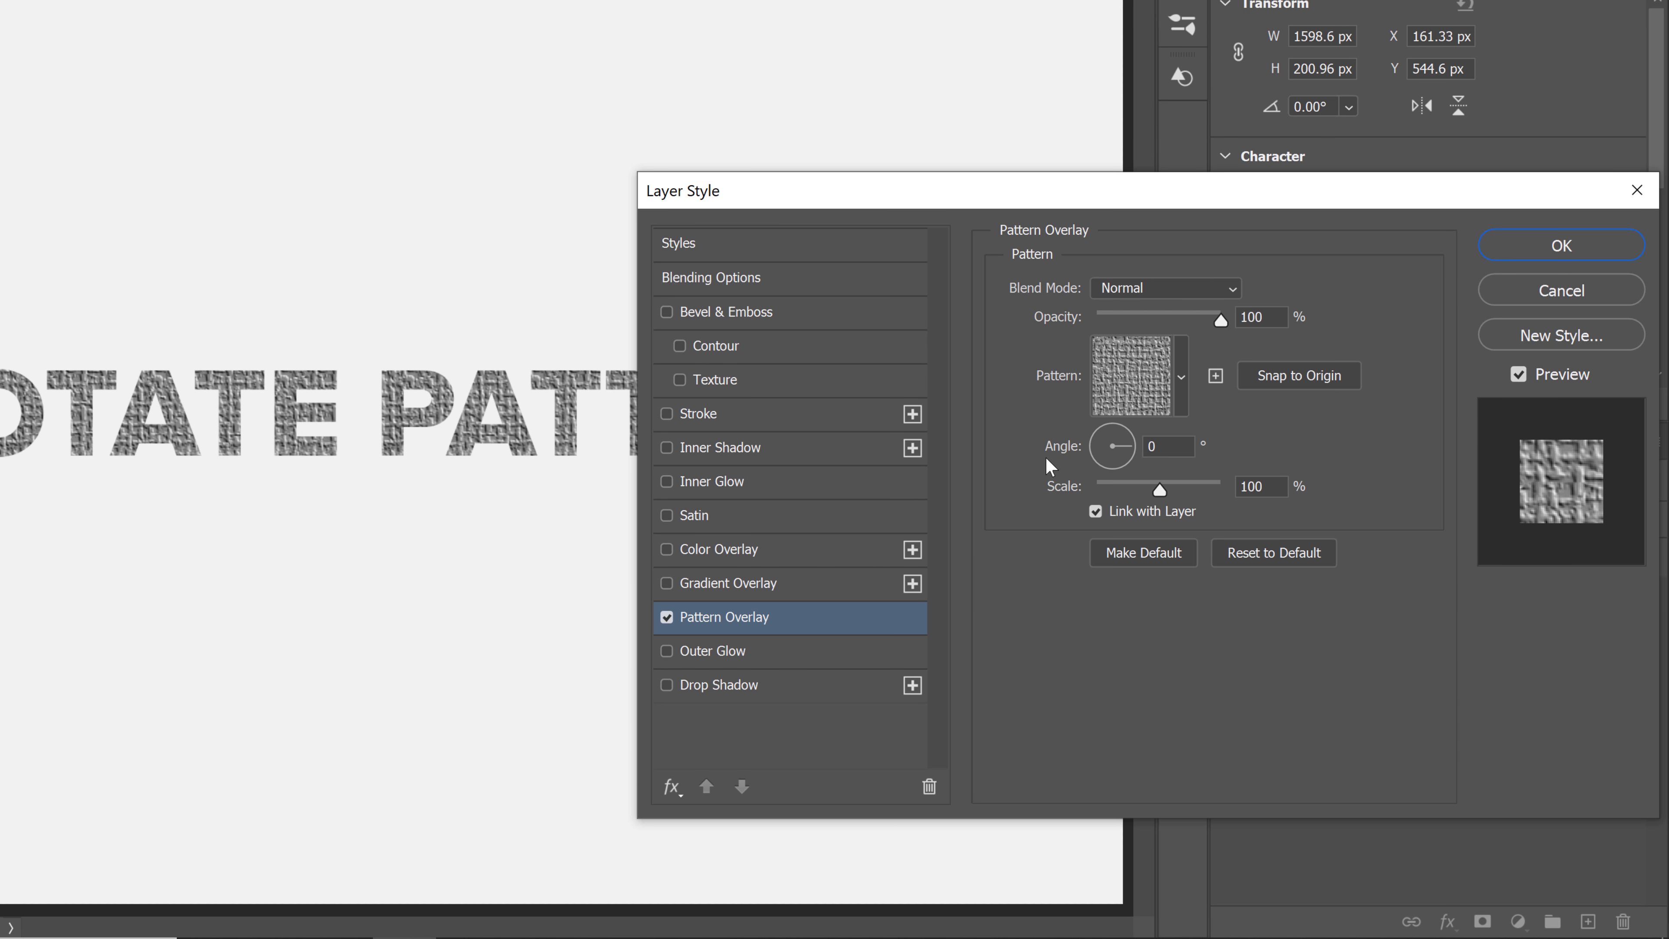
click(1181, 377)
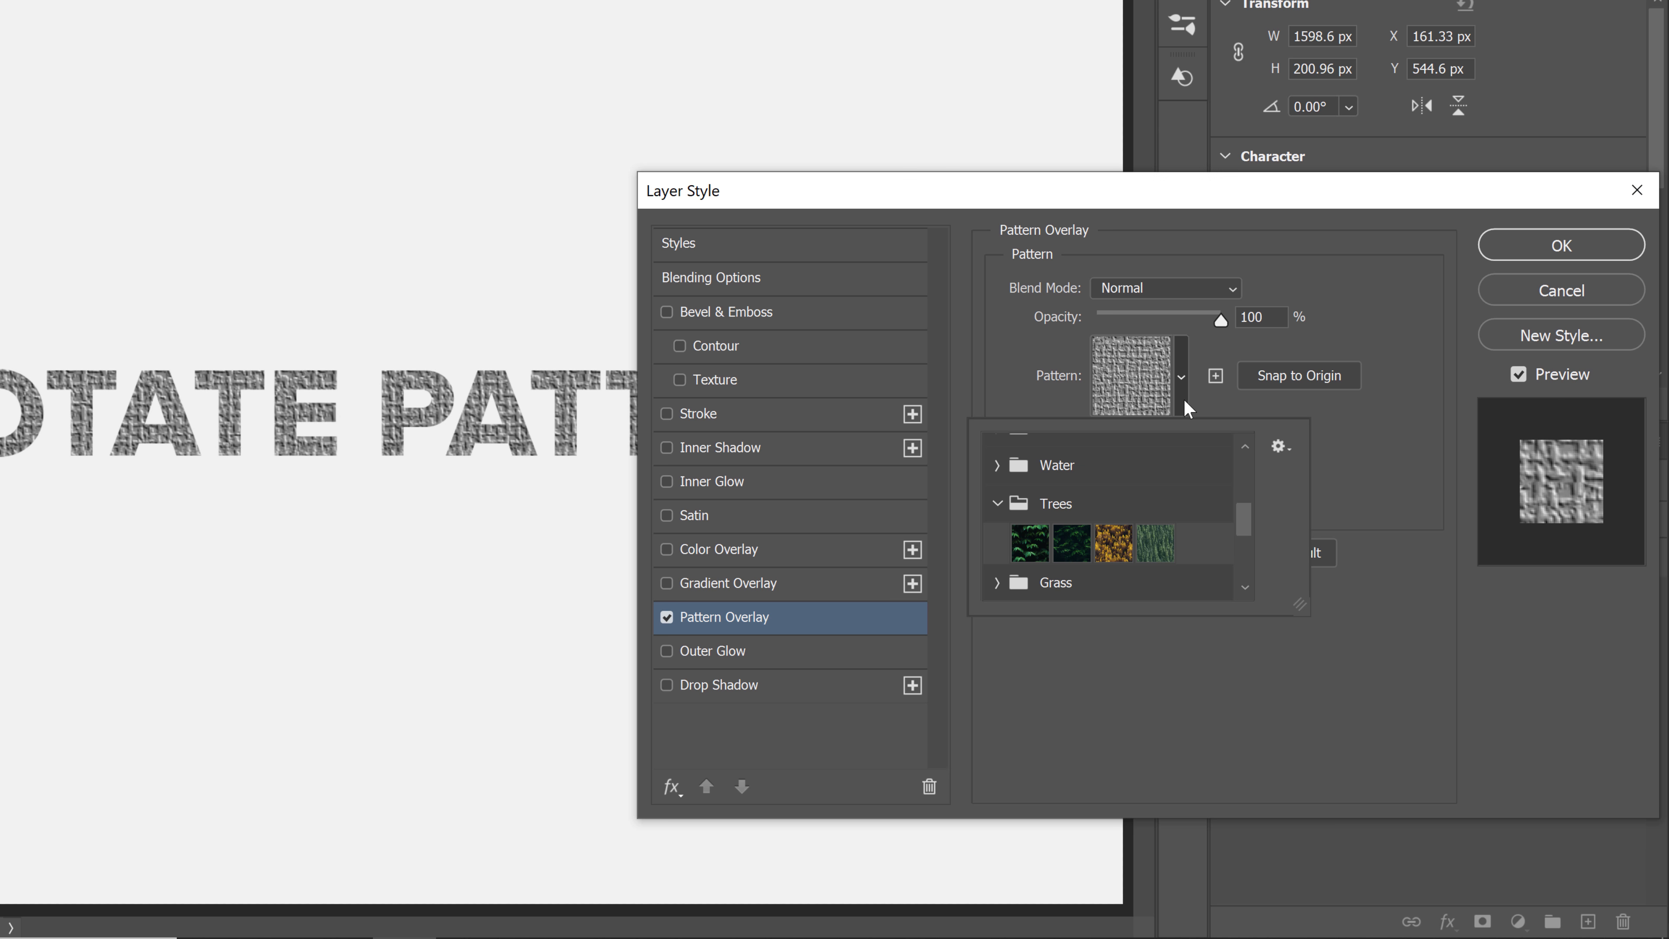
click(1029, 543)
click(1350, 446)
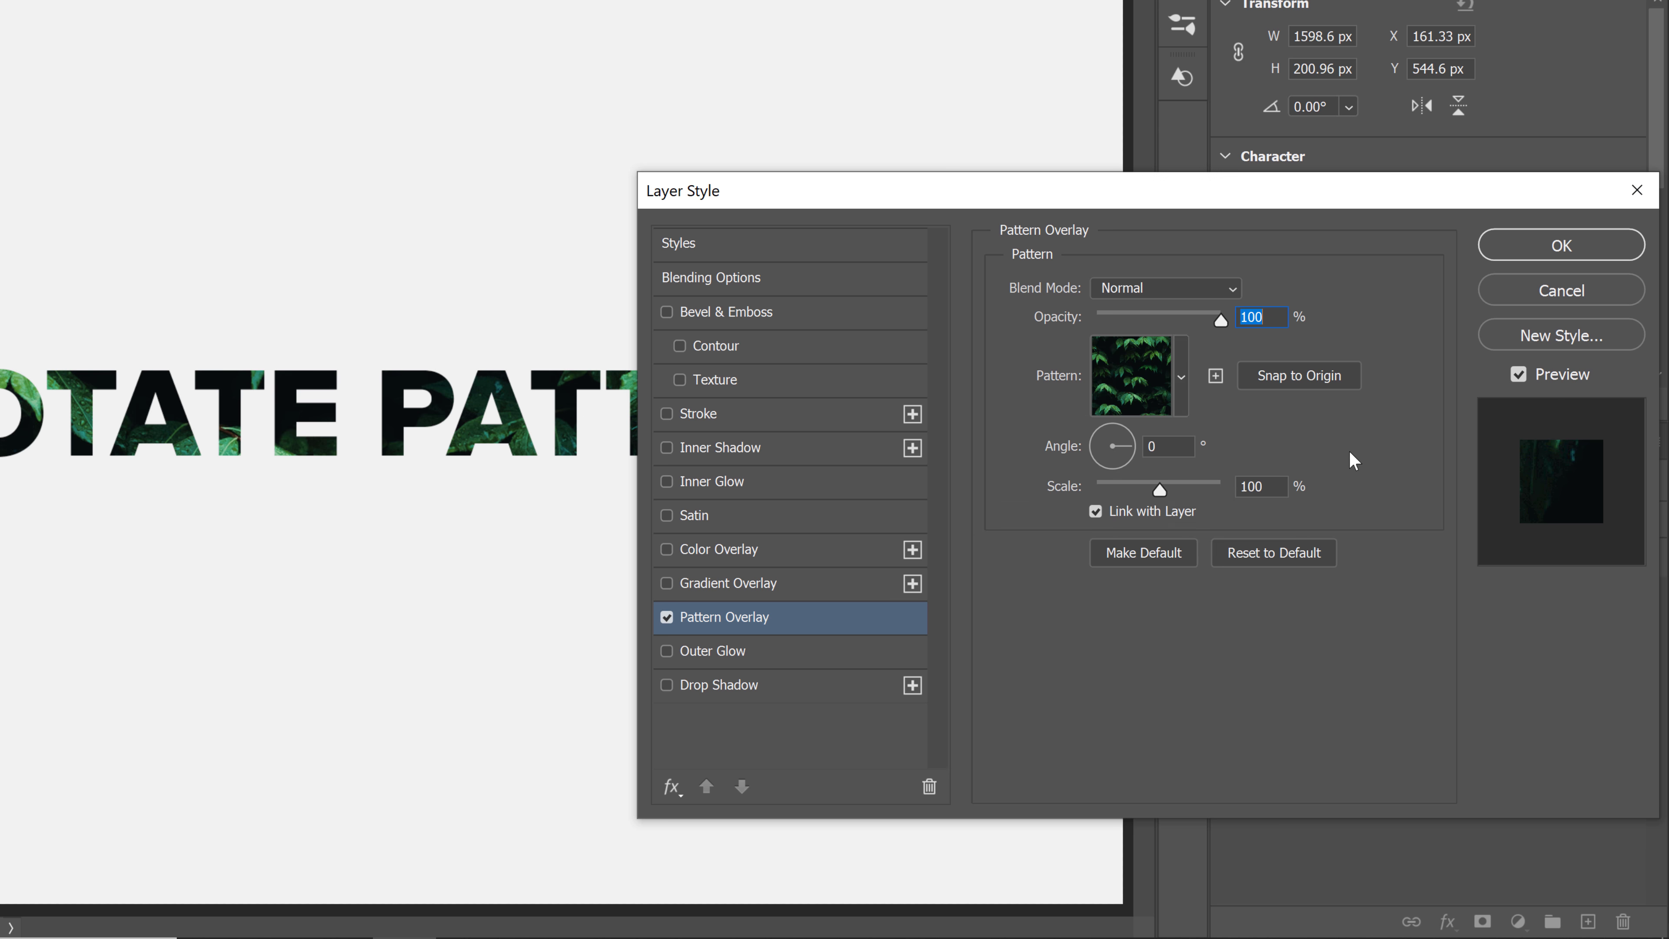
Step: Set the text's pattern overlay scale to 17% and rotate the pattern, trying an angle of -60°
drag(1159, 490, 1107, 480)
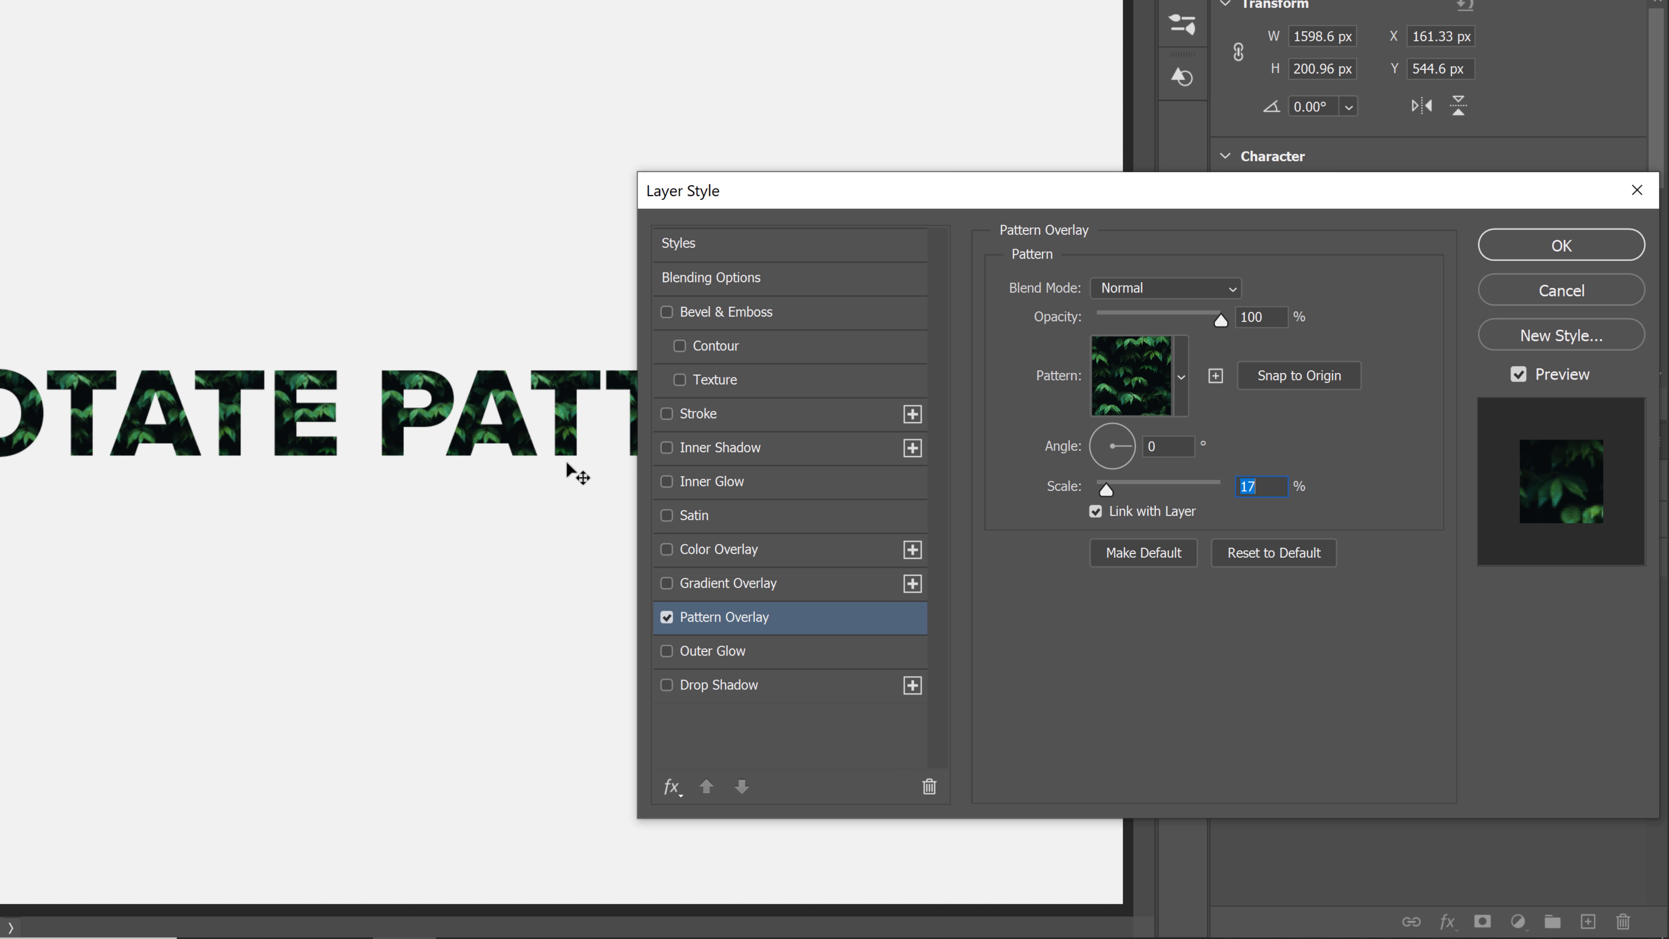
click(1122, 463)
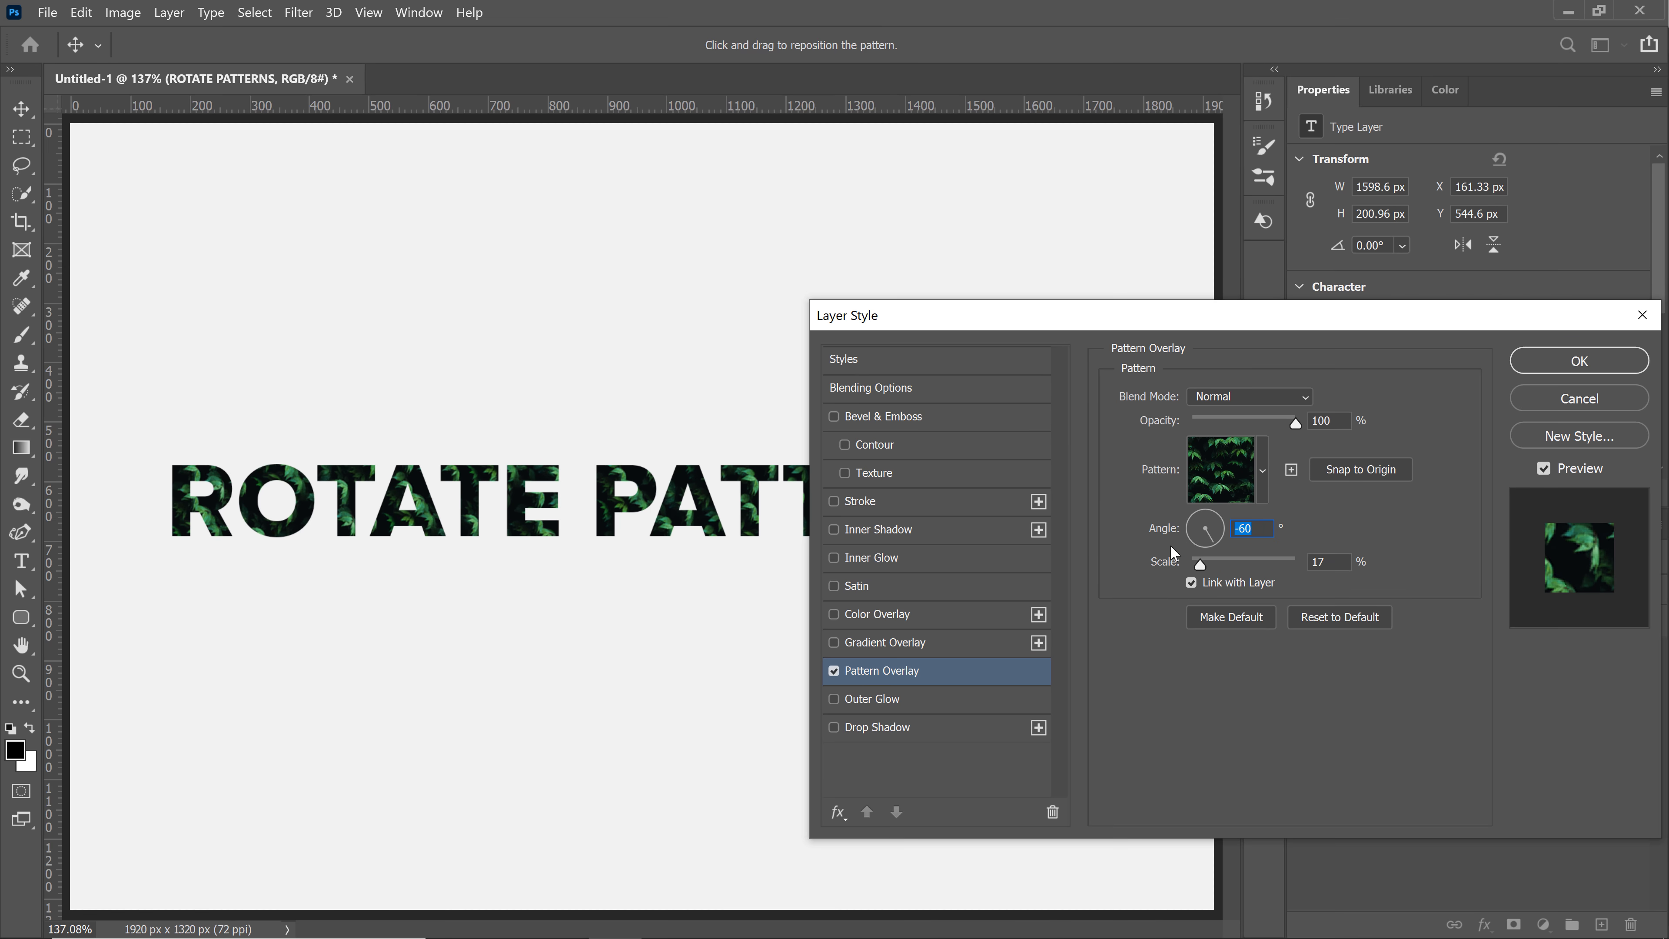
drag(1104, 460, 1106, 459)
click(1195, 534)
drag(1196, 526, 1201, 536)
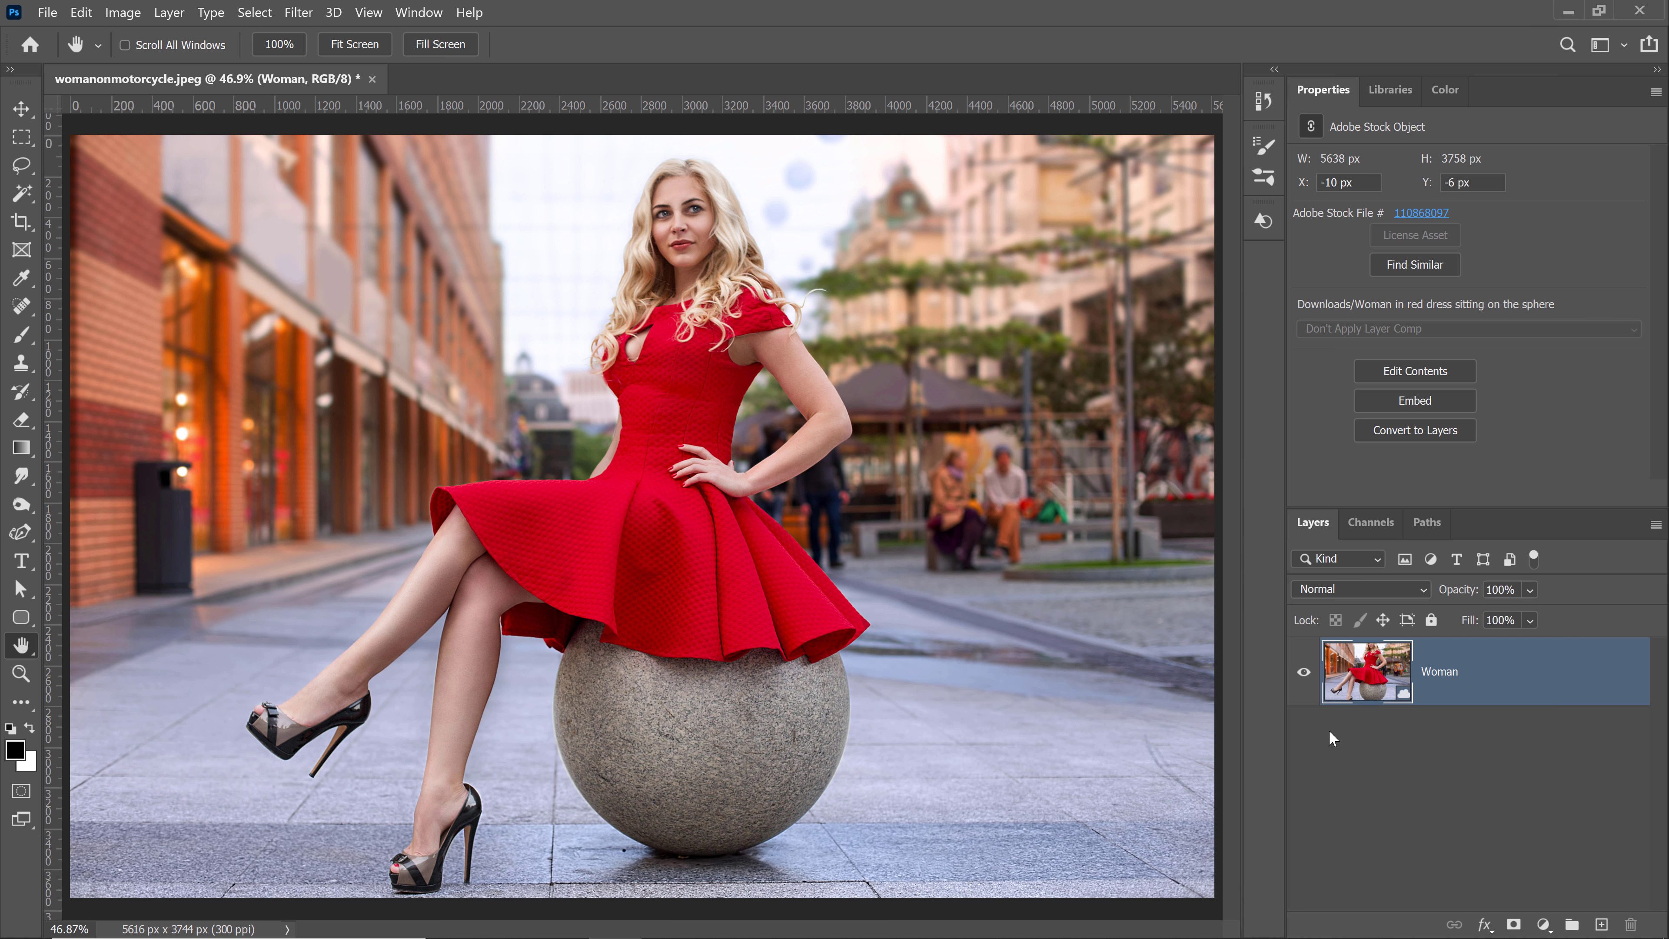
Step: Open the Woman layer of womanonmotorcycle.jpeg in the Camera Raw Filter and switch the filter window to full screen
click(297, 13)
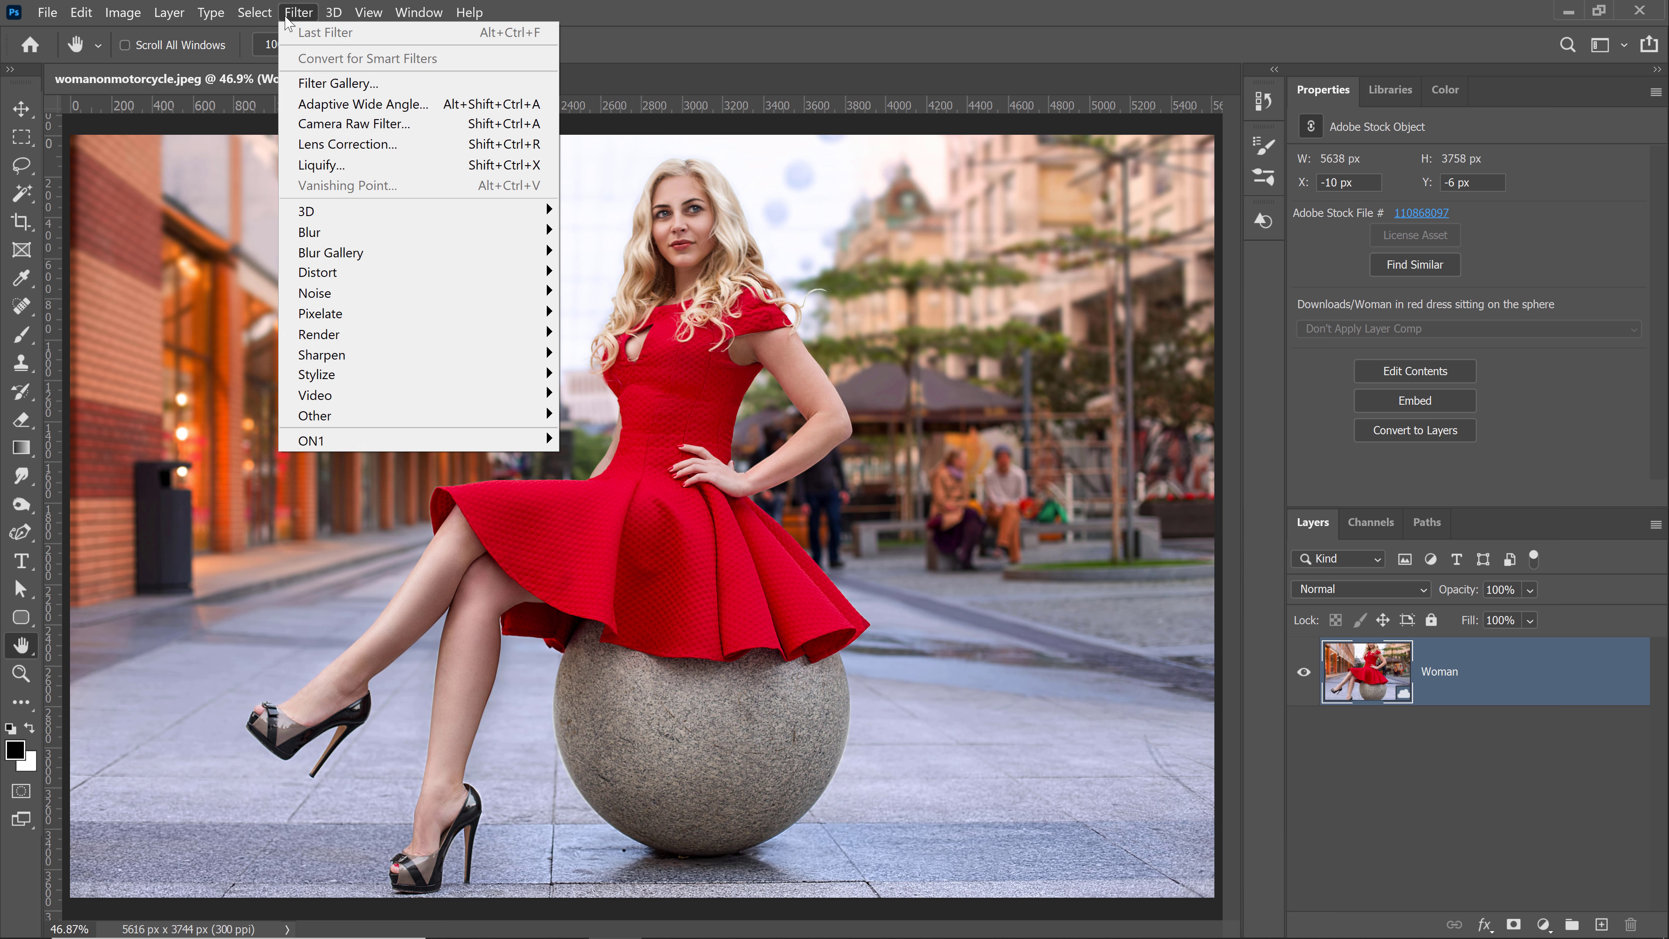
click(451, 124)
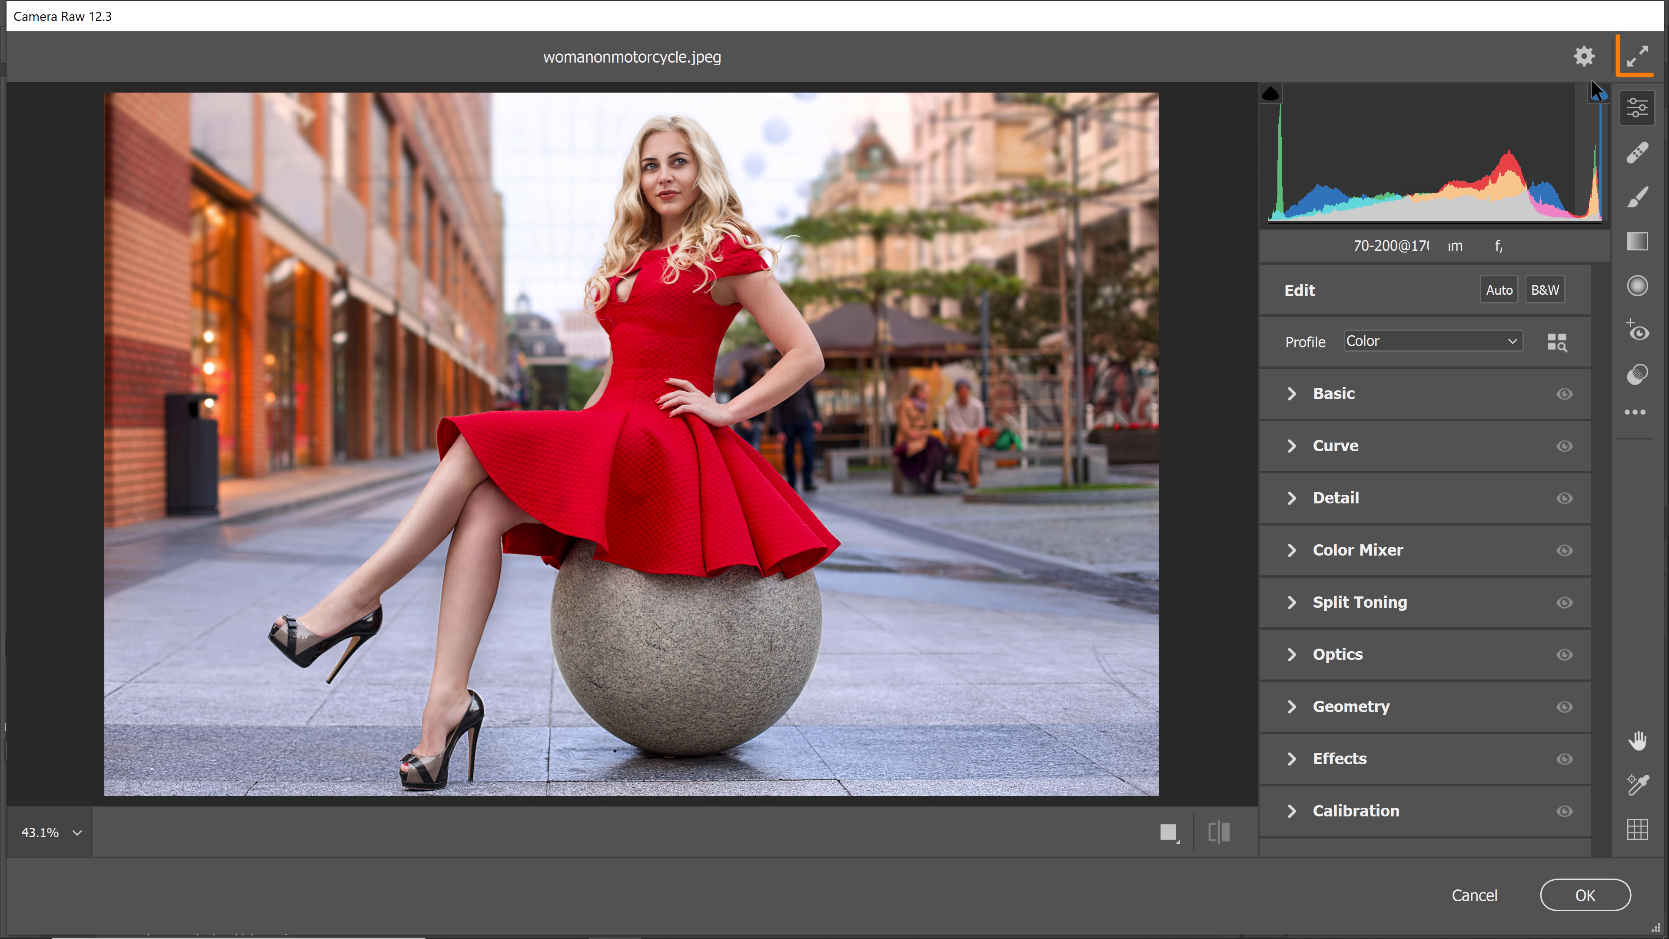
click(1637, 59)
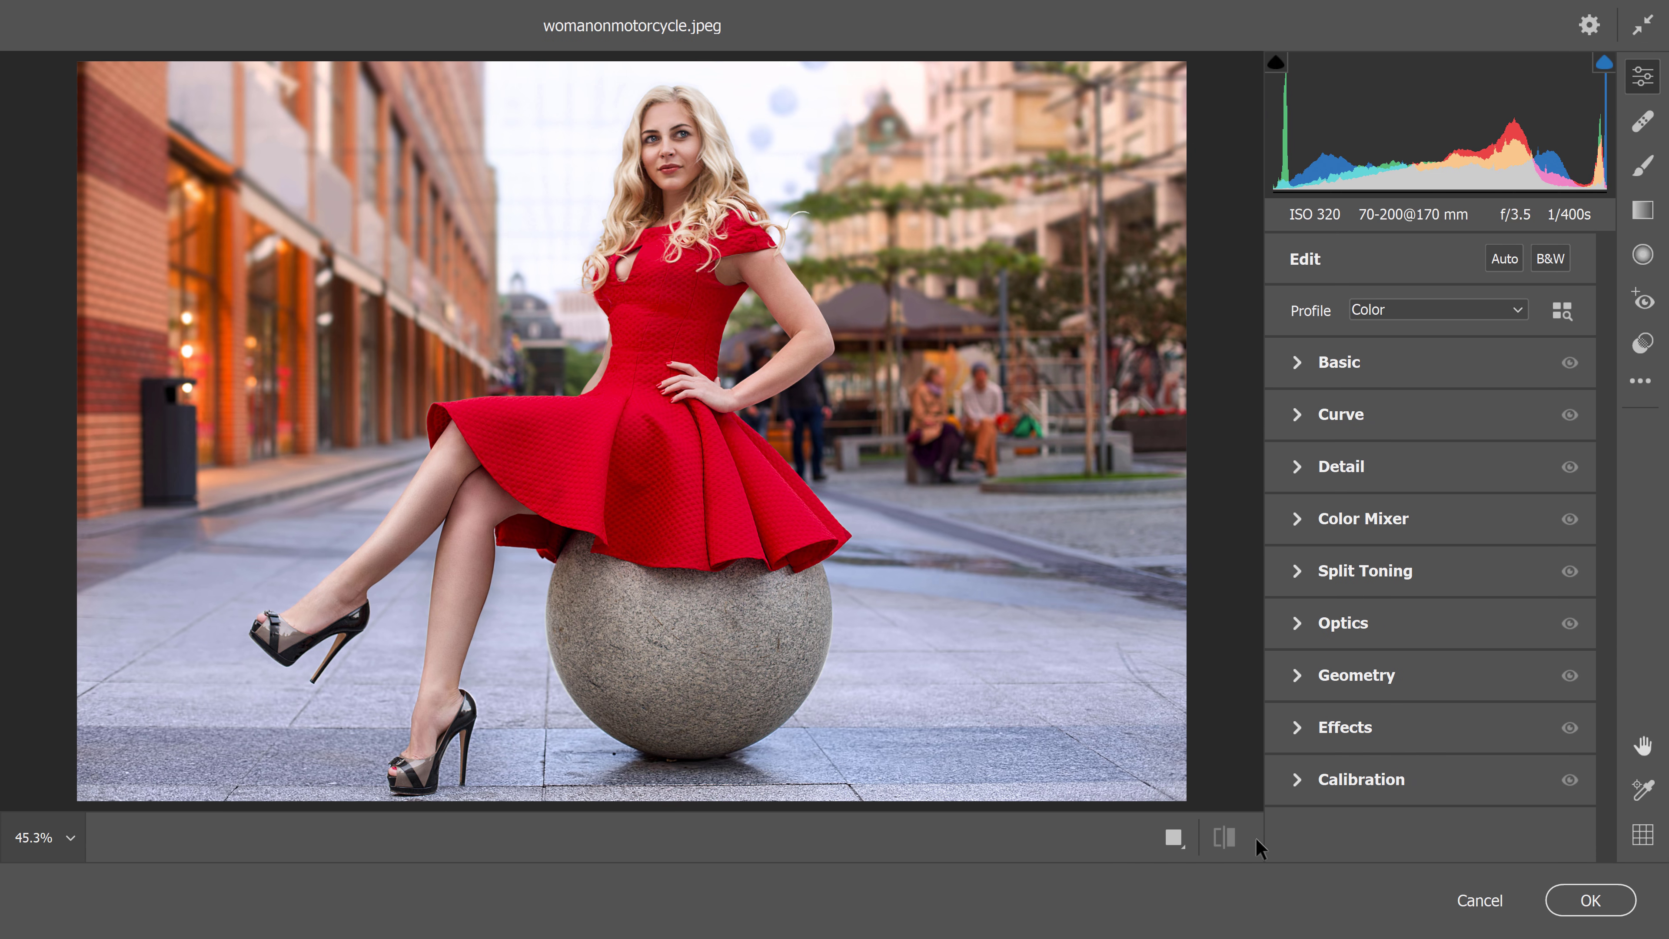
Step: Zoom the Camera Raw preview to 100% on the woman's legs and return to the full image view
key(z)
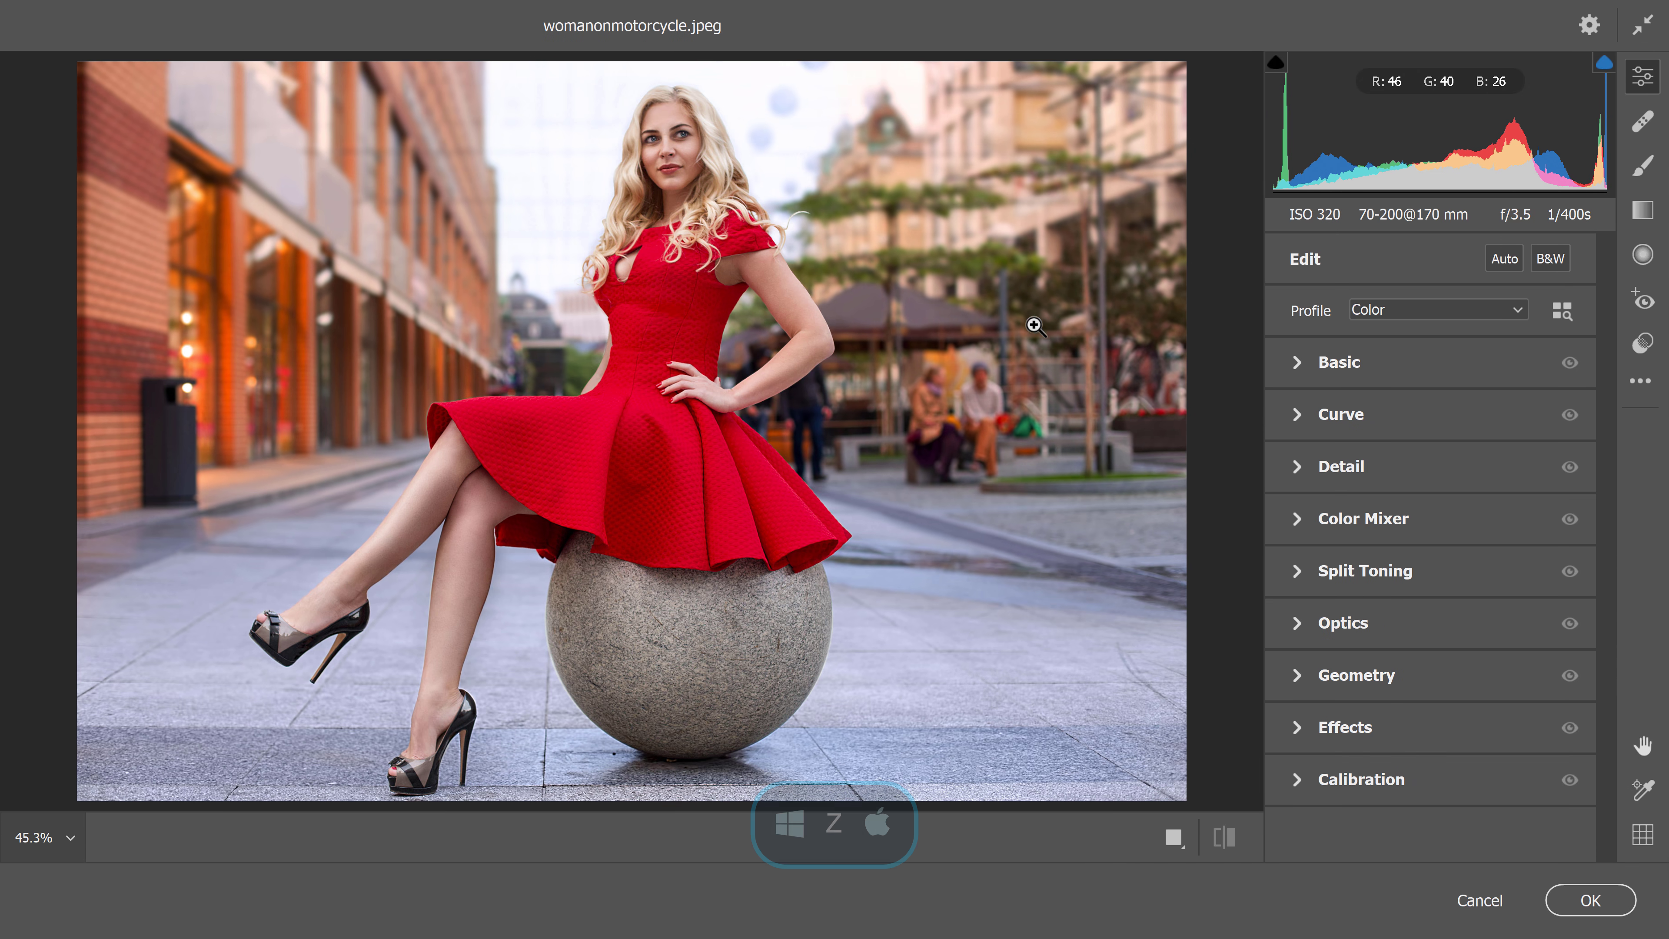
click(393, 464)
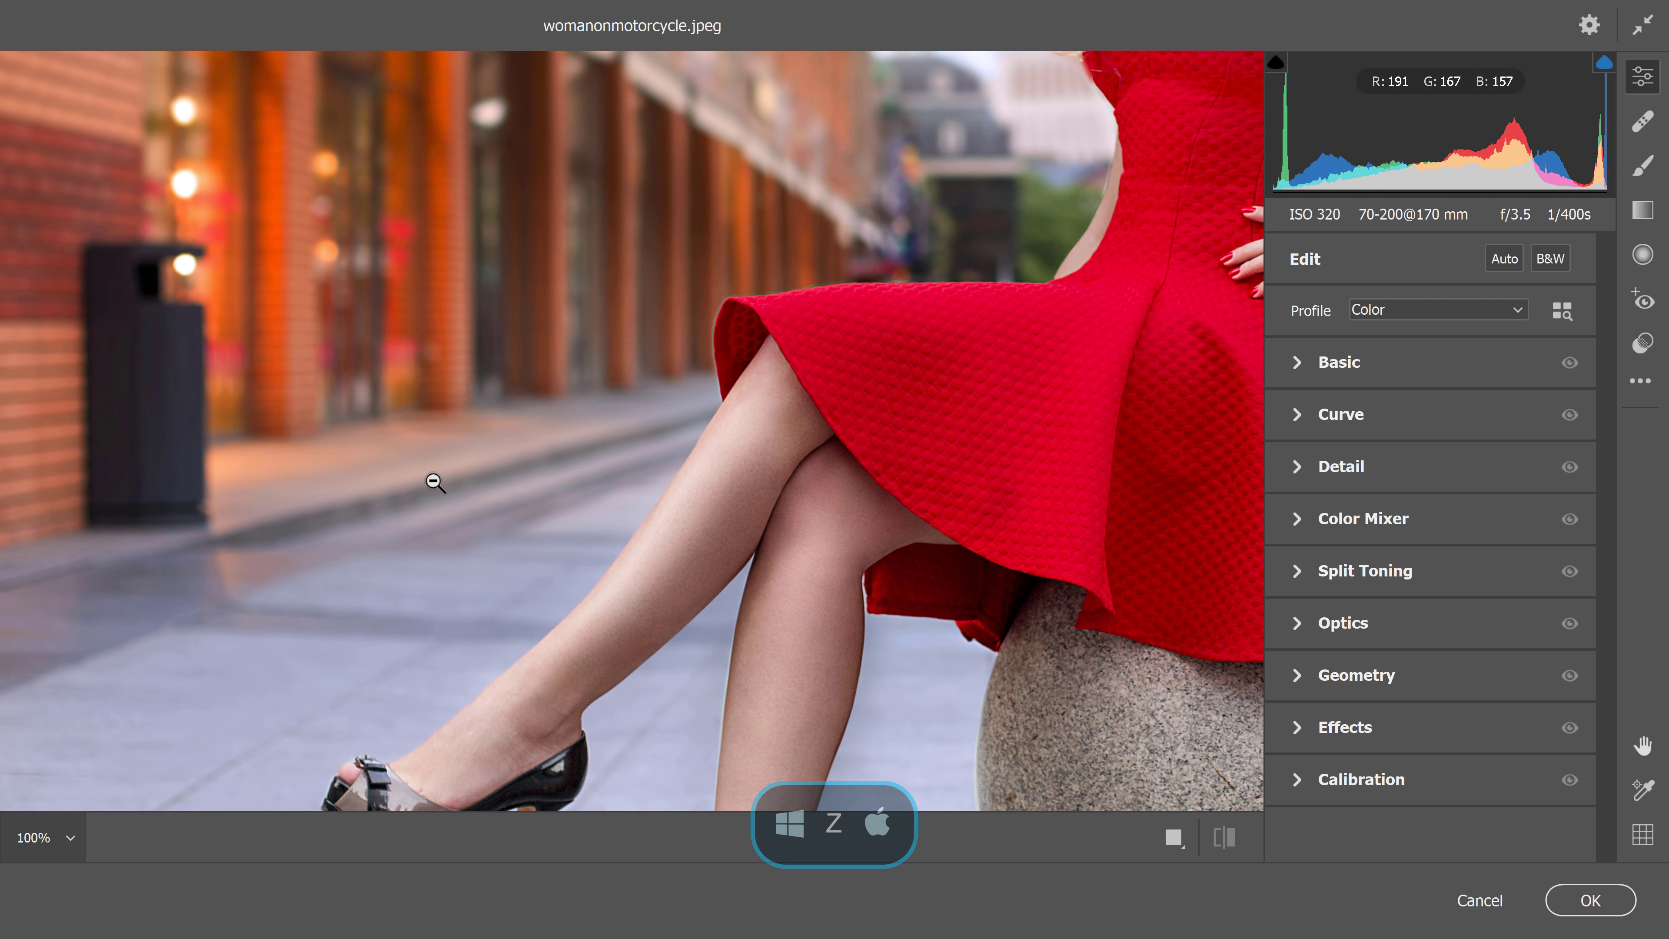
click(714, 436)
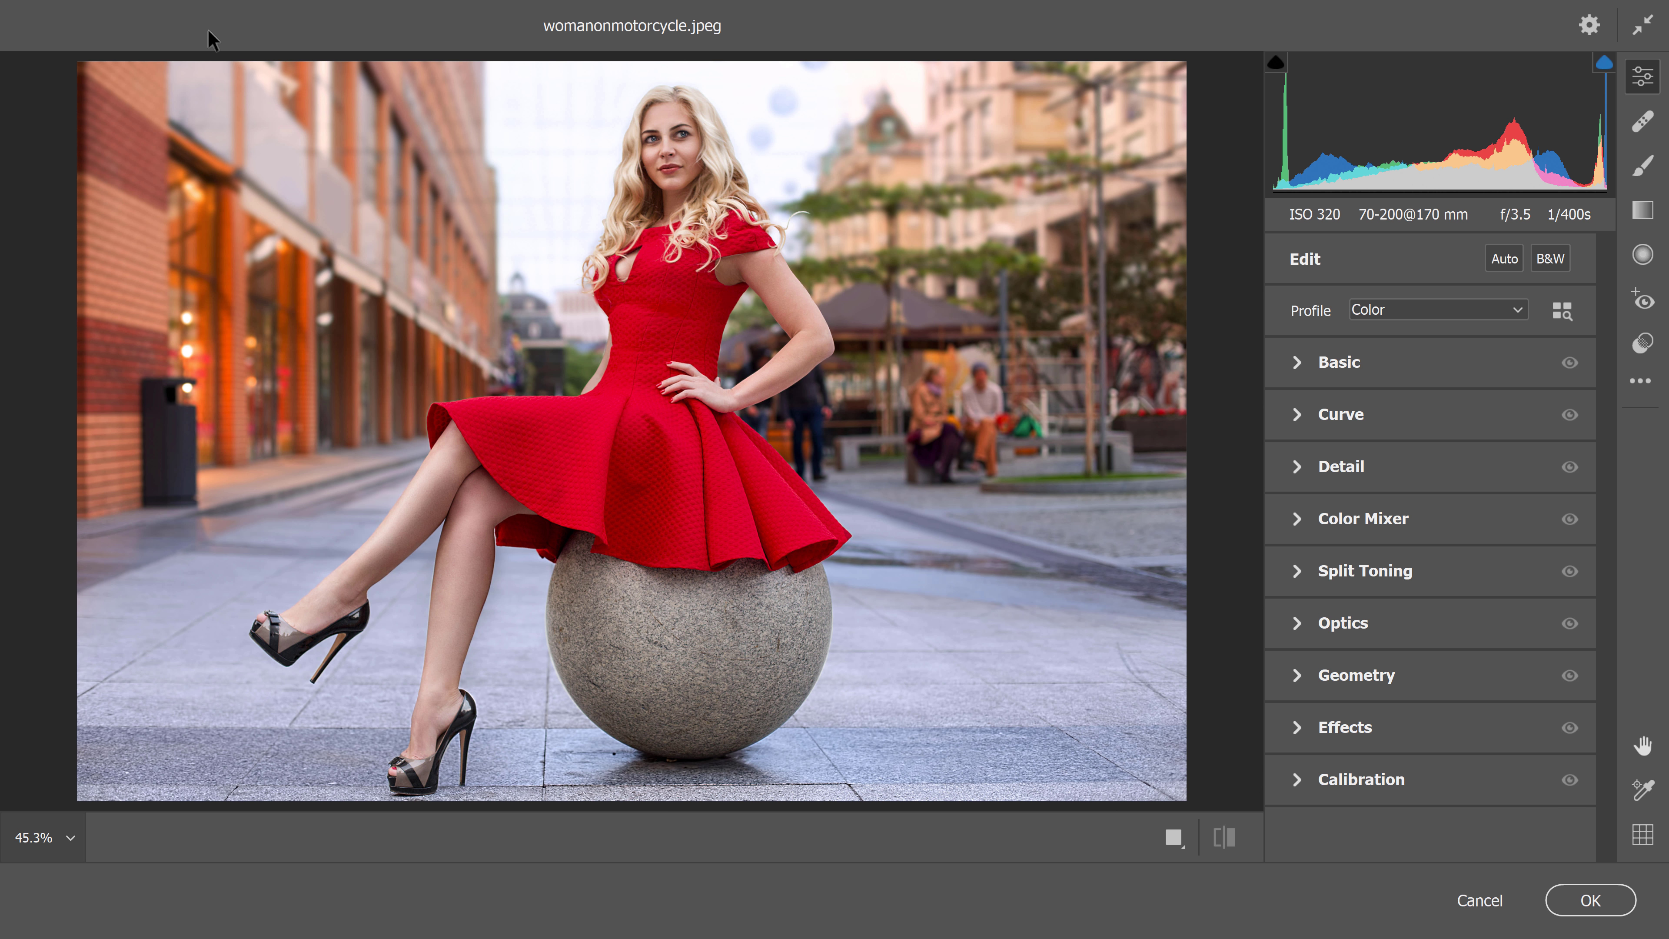
Step: Expand the Geometry adjustments in Camera Raw
click(1339, 679)
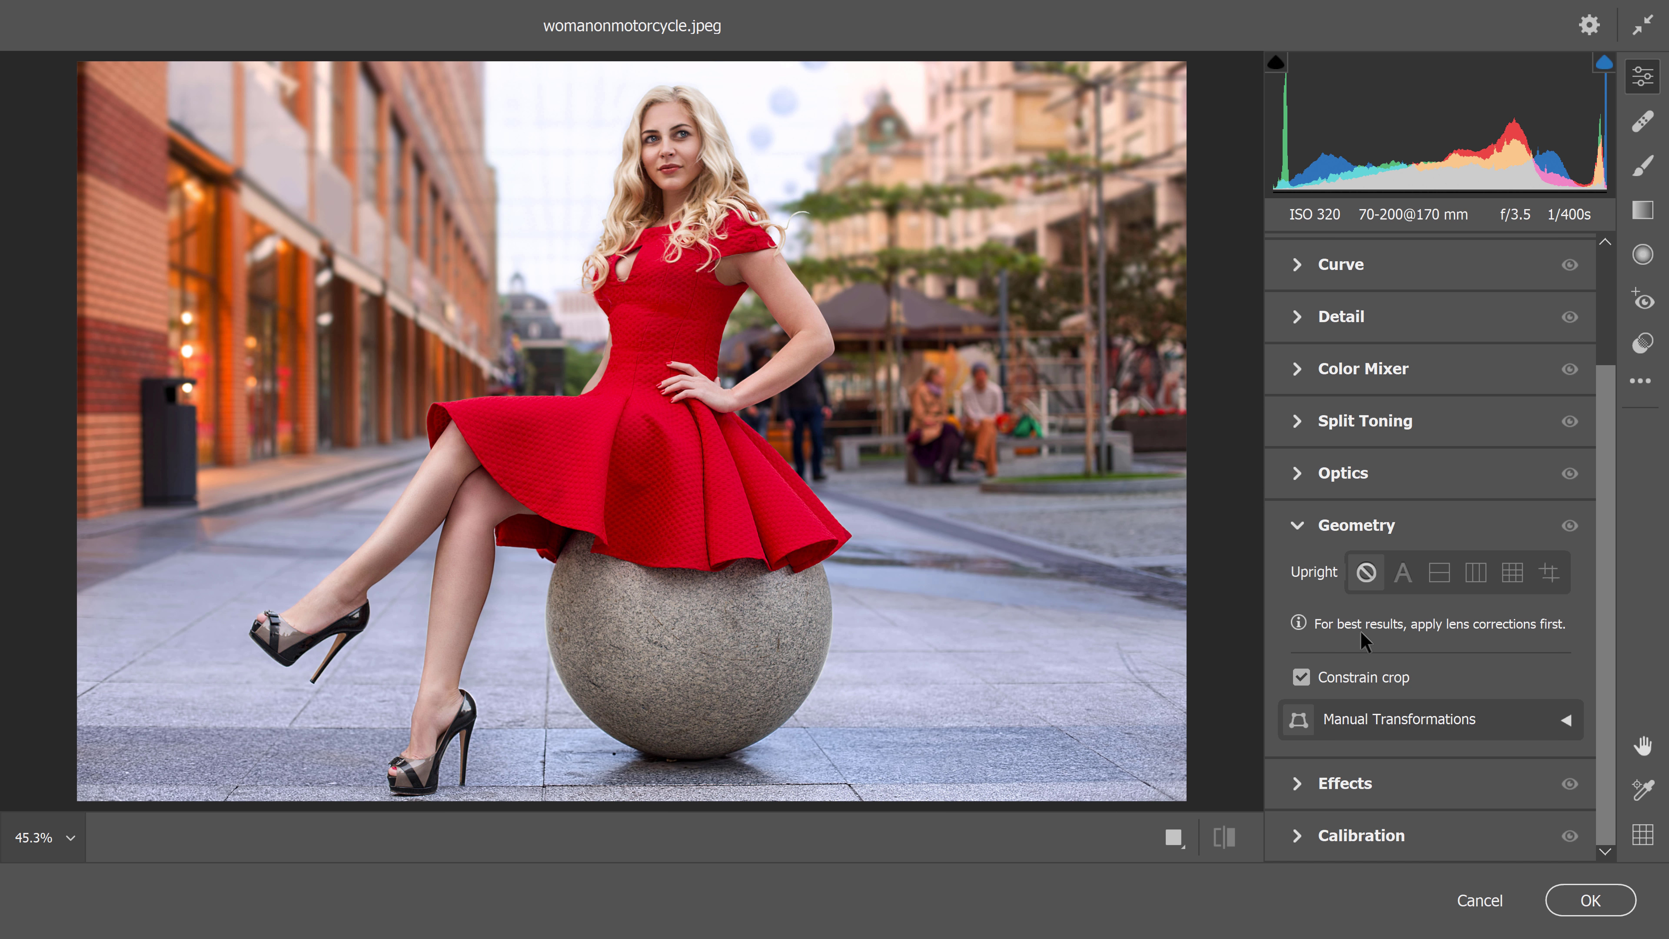
Step: Collapse the Geometry adjustments, expand the Basic adjustments and lower the Exposure to -2.85
click(1297, 524)
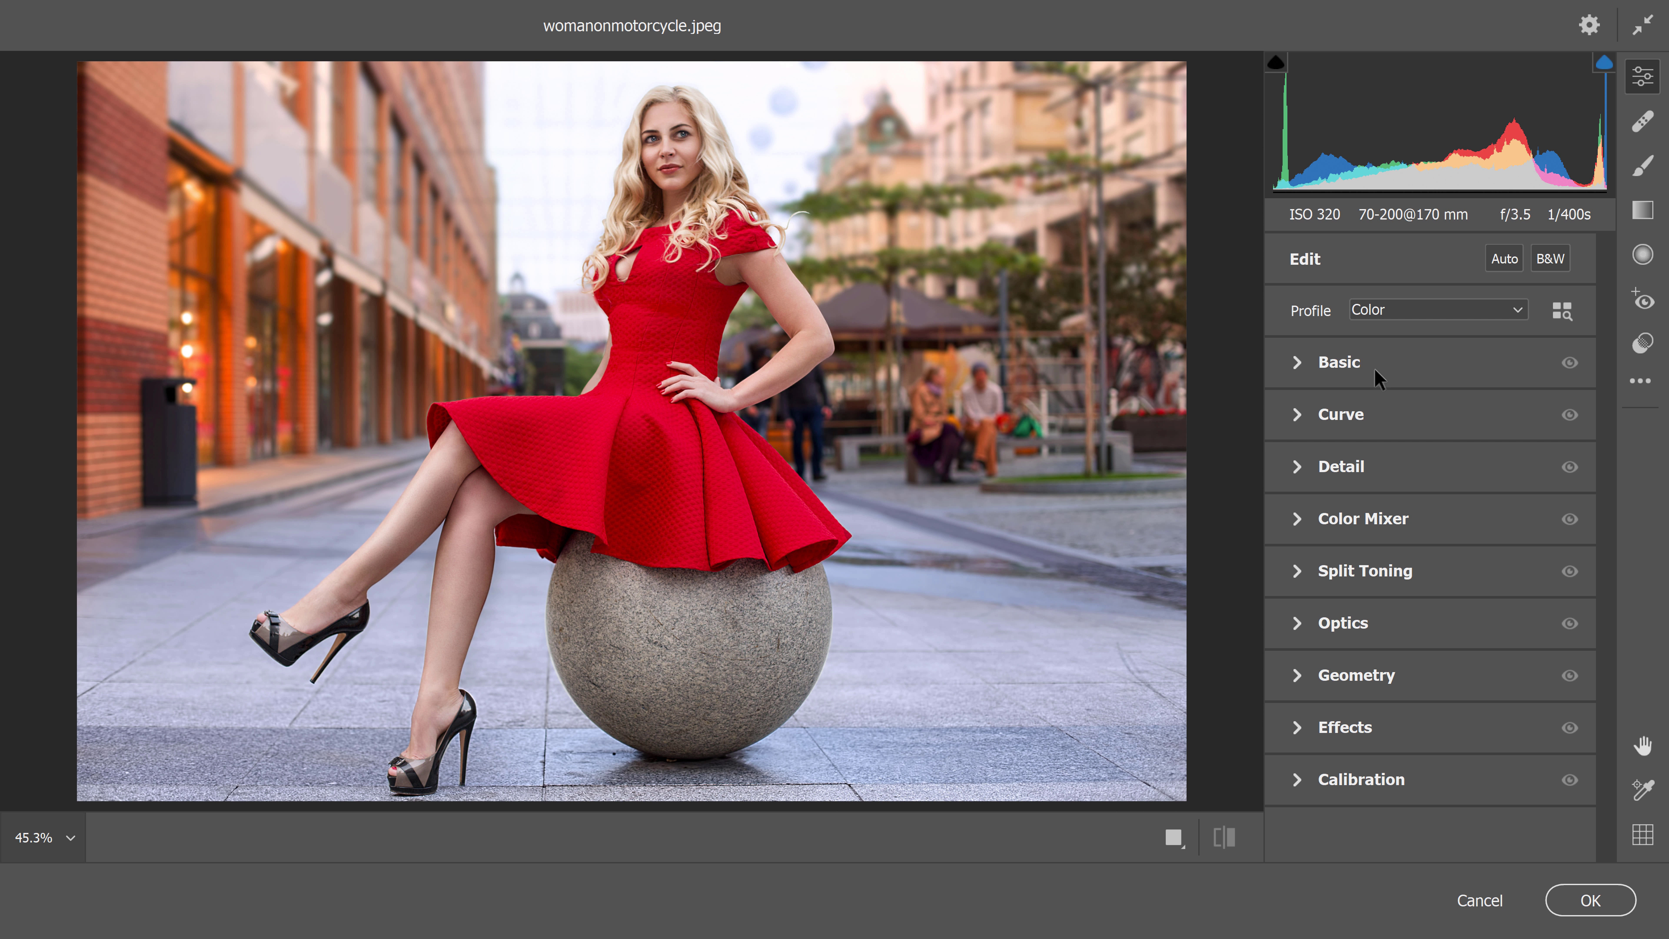
click(1334, 363)
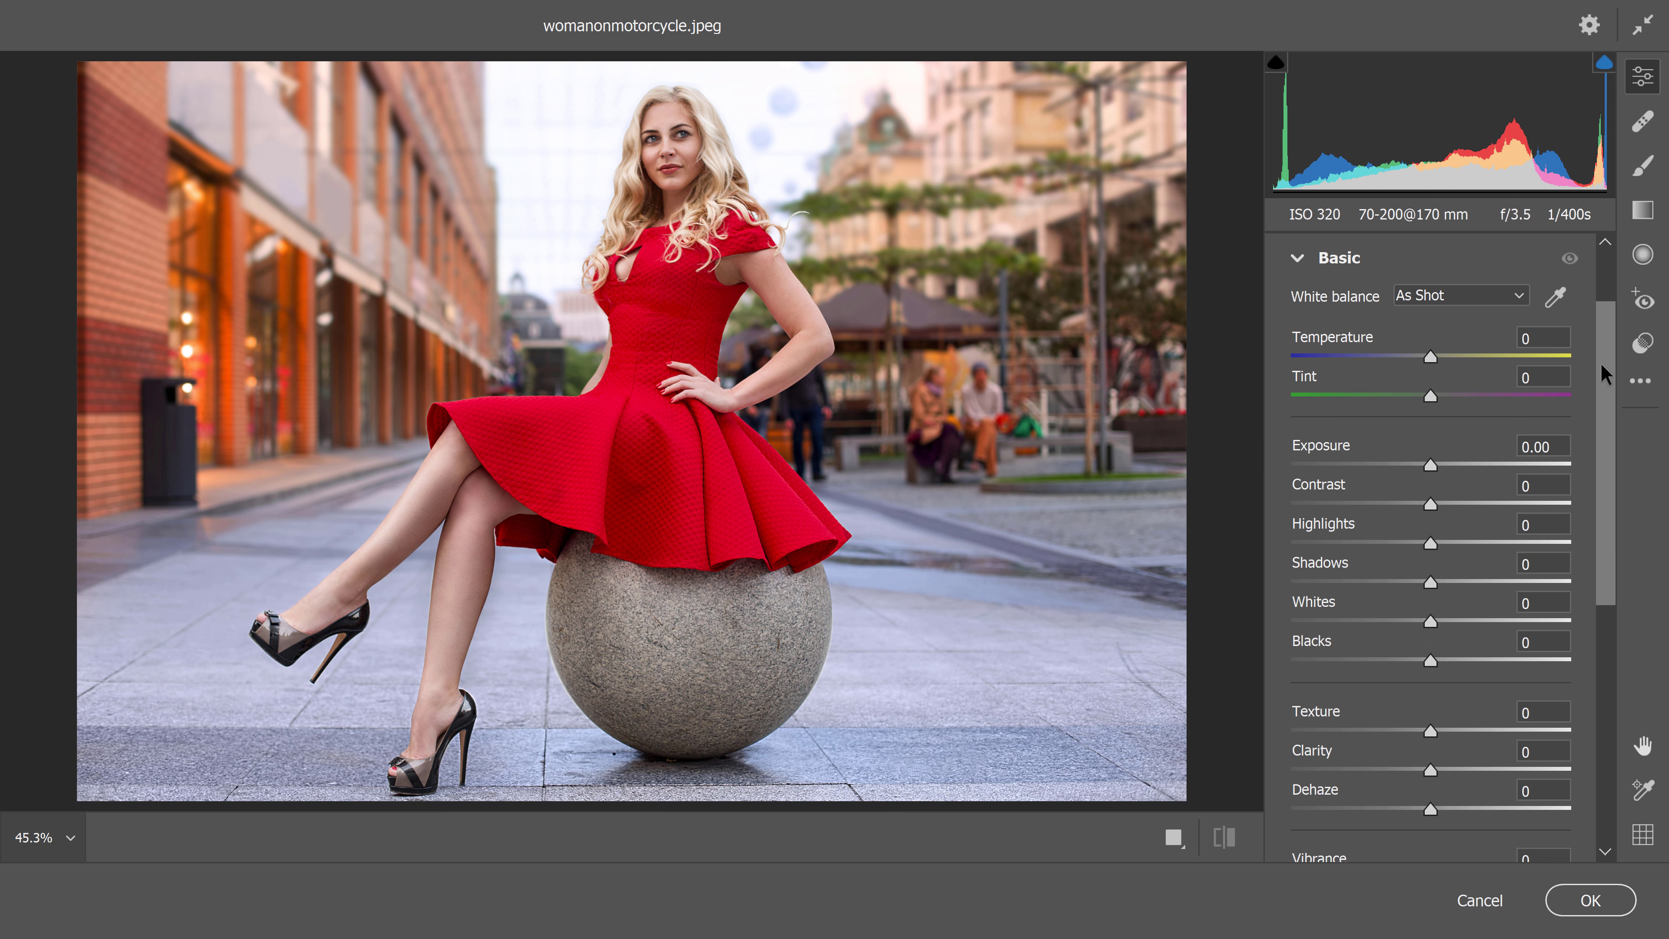
drag(1607, 361, 1584, 297)
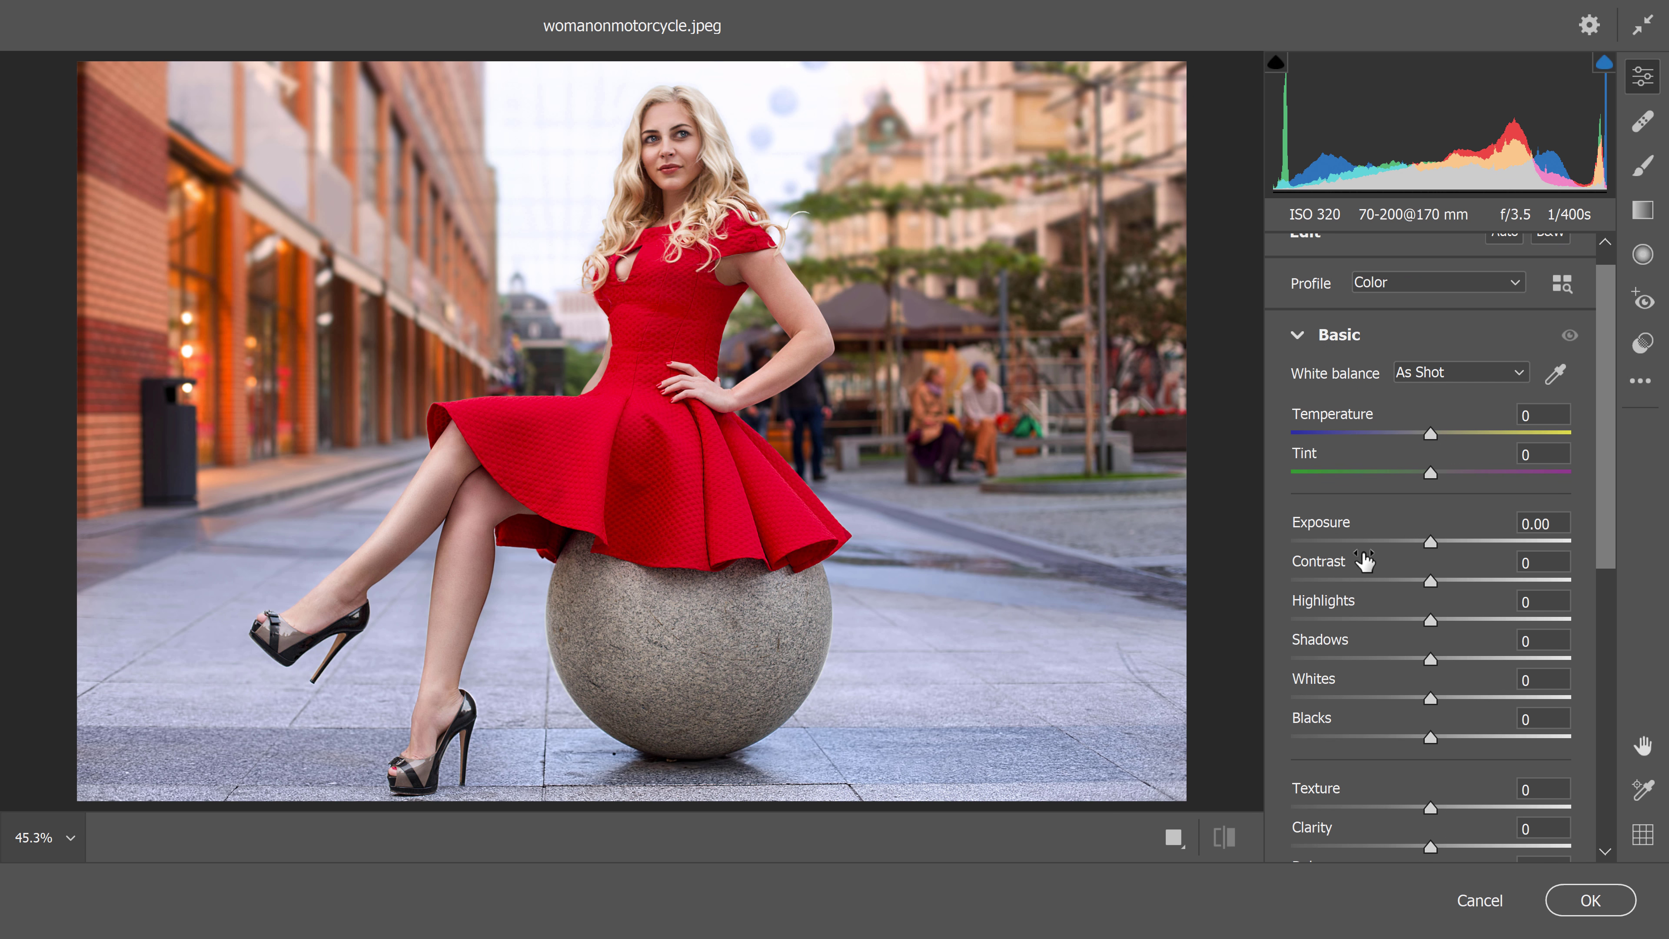
click(1430, 544)
drag(1430, 544, 1347, 544)
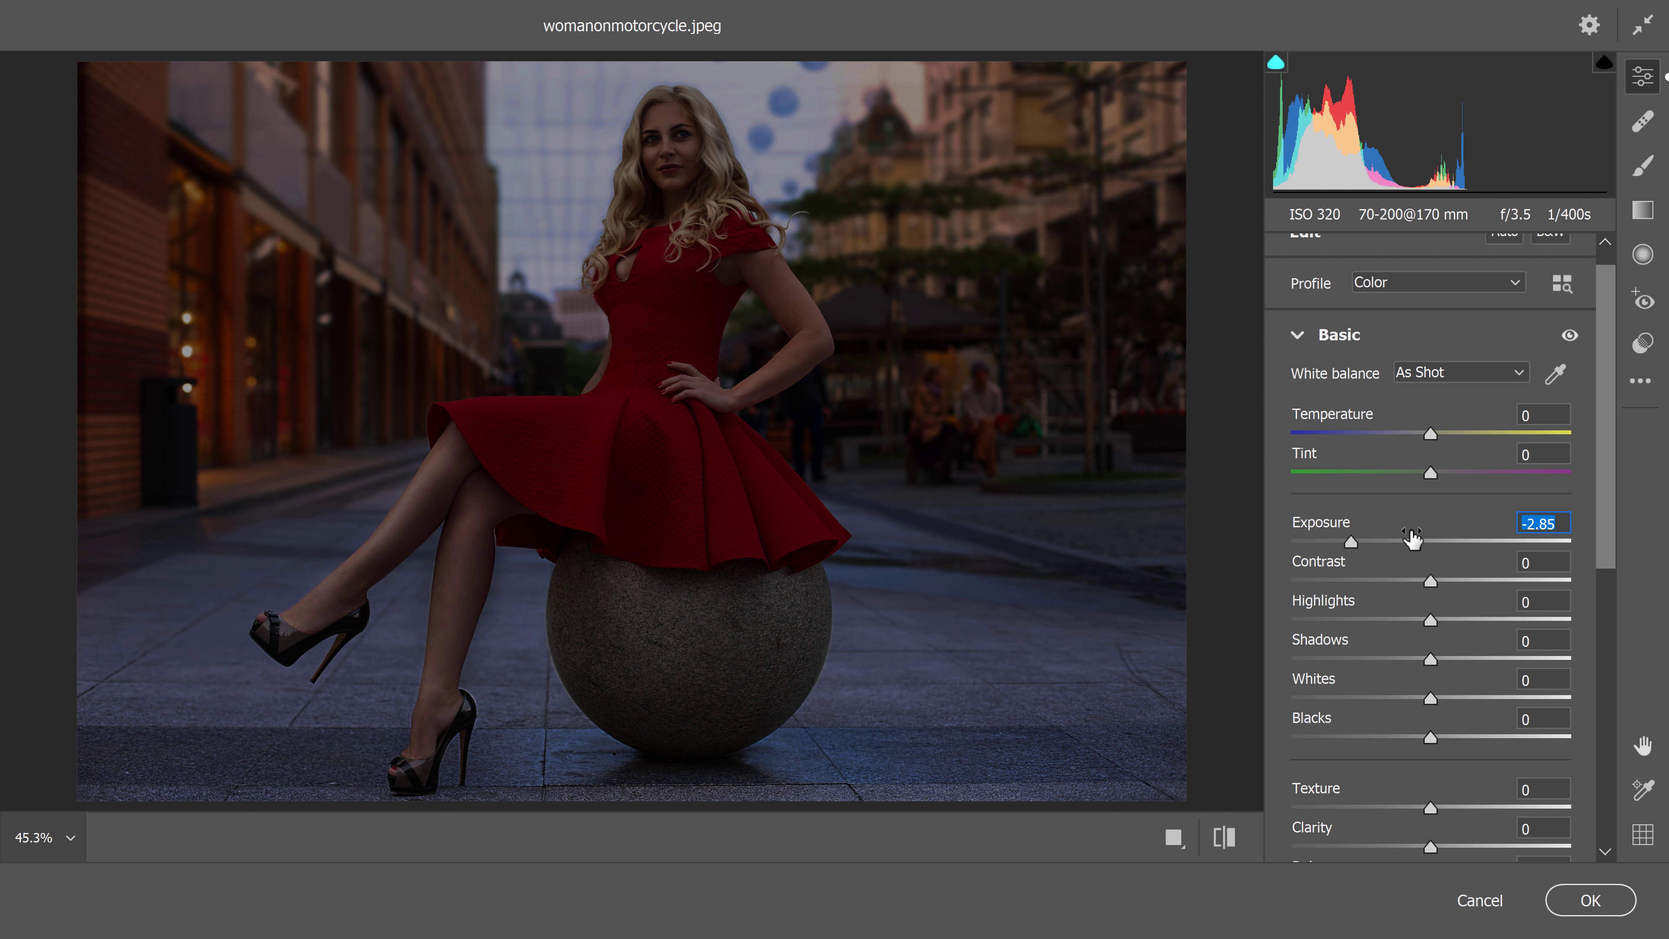
Step: Collapse the Basic adjustments and toggle their visibility to compare the photo before and after
click(1297, 332)
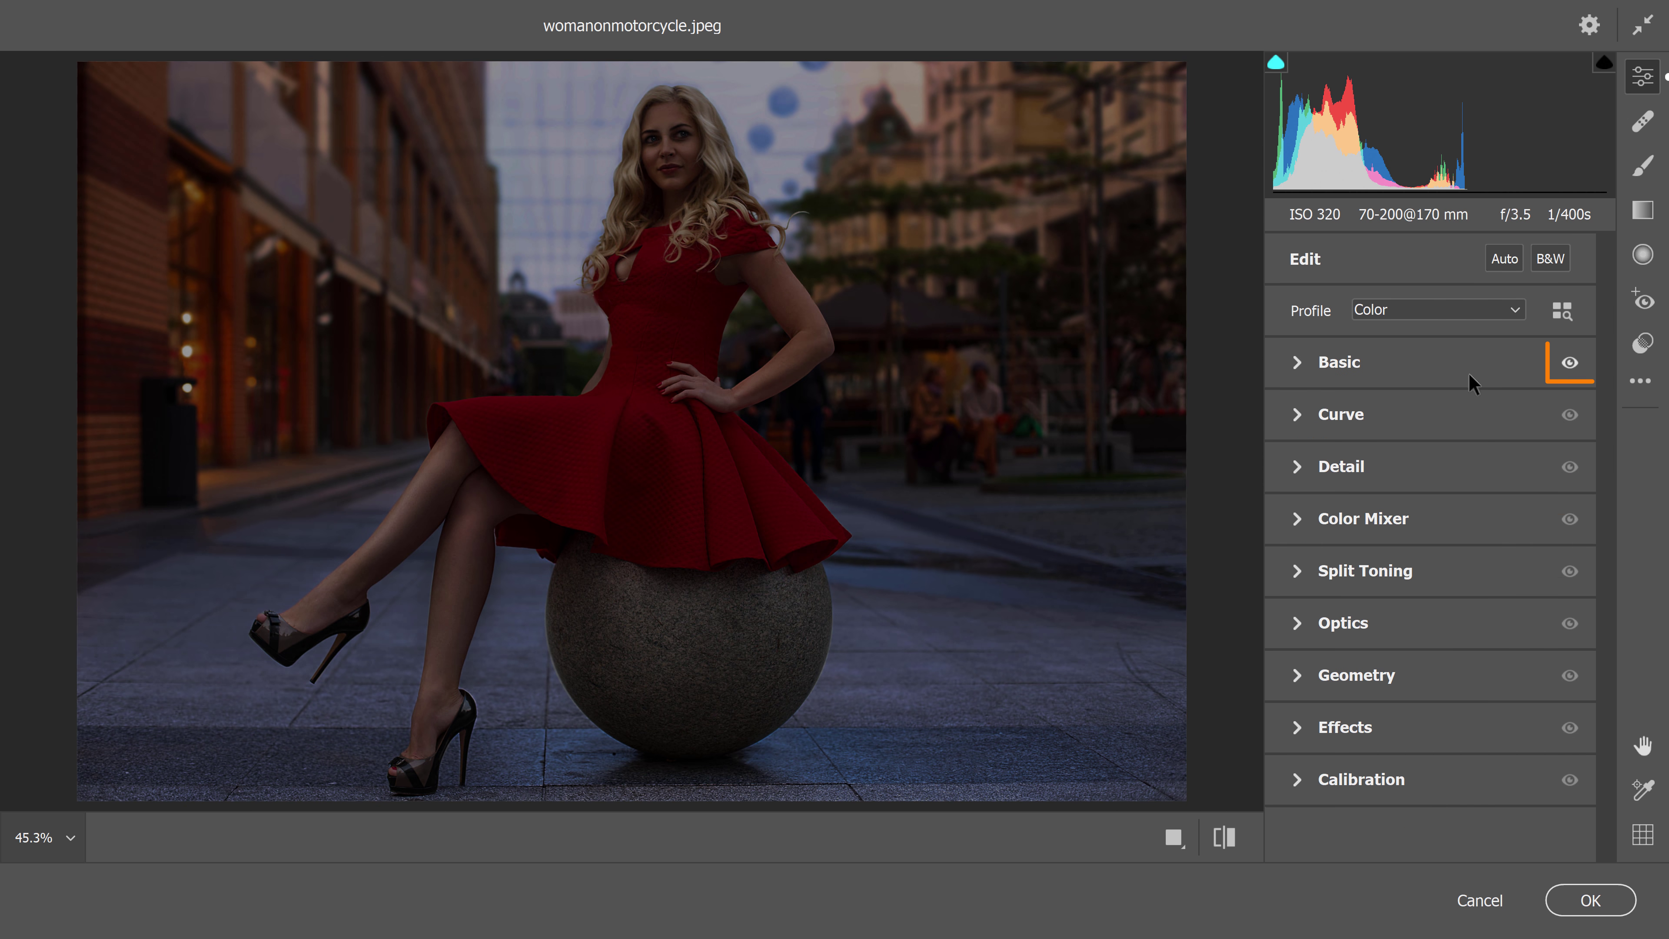
click(1570, 362)
click(1570, 362)
click(1570, 362)
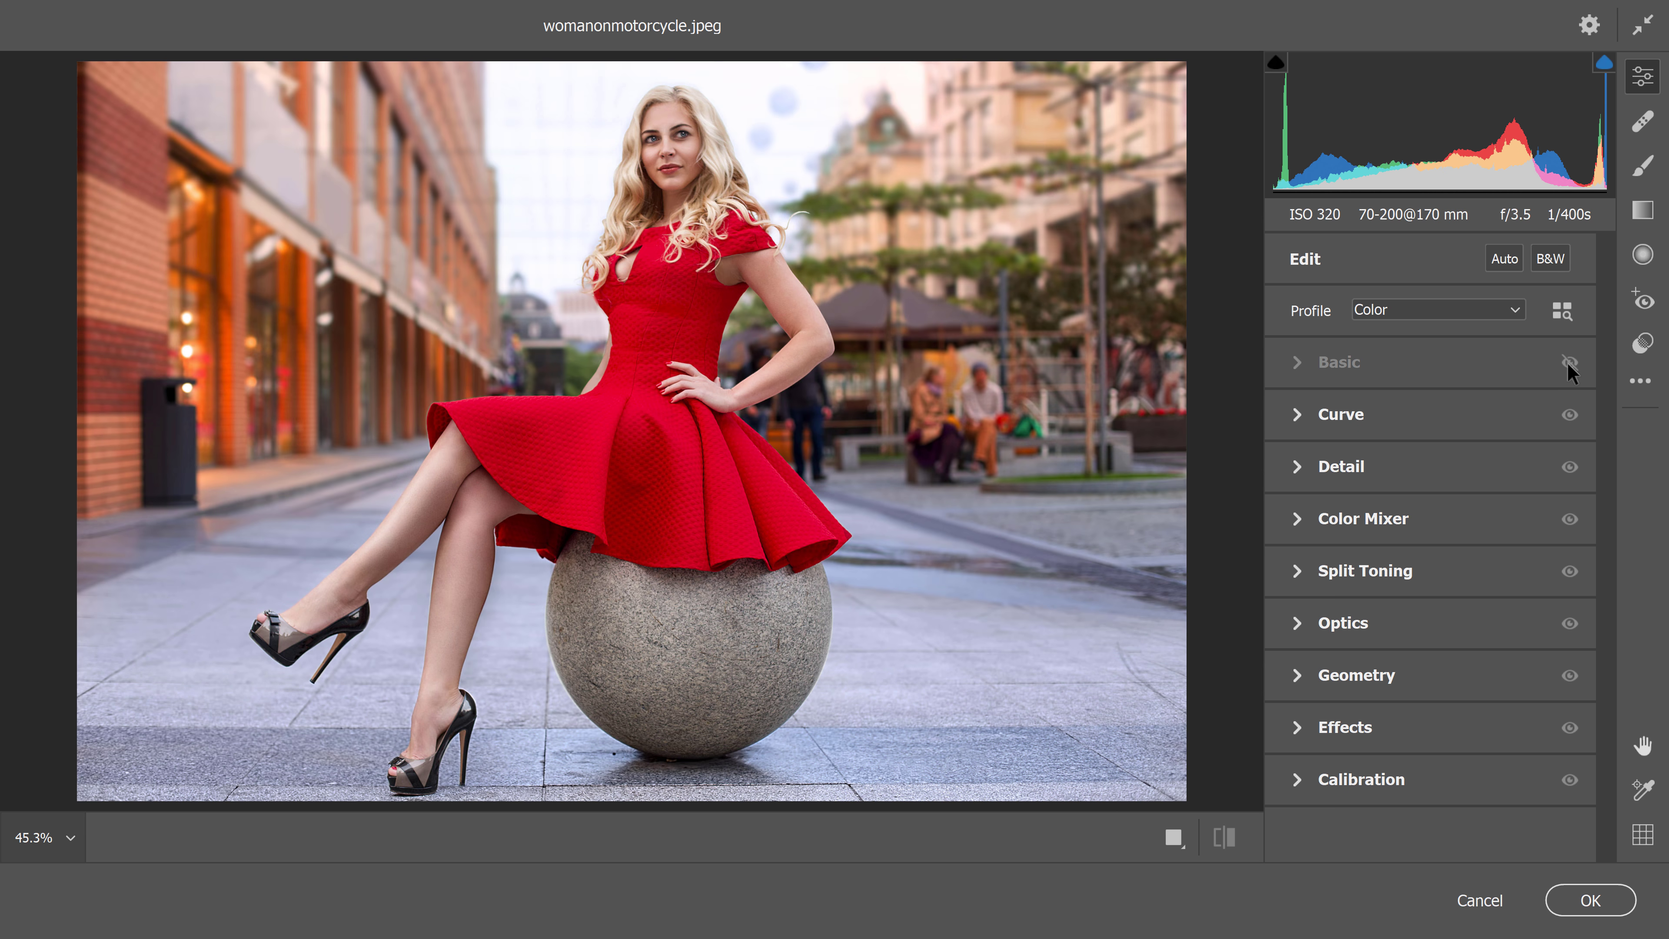
click(1570, 362)
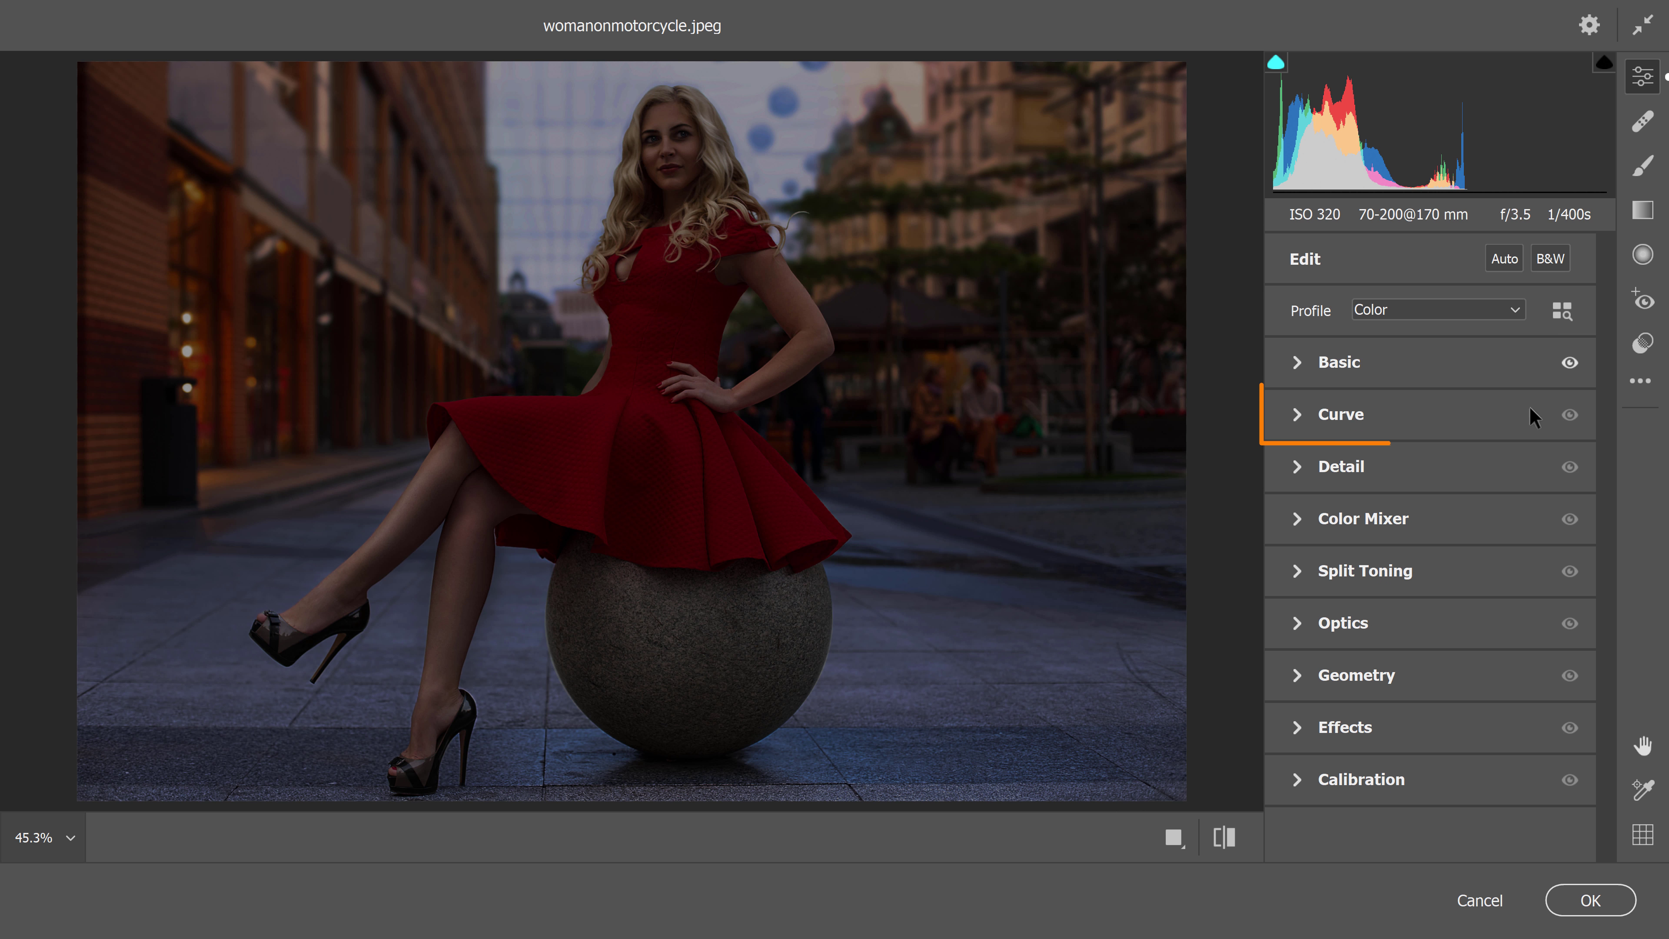
Step: Darken the photo with the Curve adjustment, collapse it and toggle its visibility off and on
click(1295, 427)
drag(1432, 559, 1455, 598)
click(1295, 326)
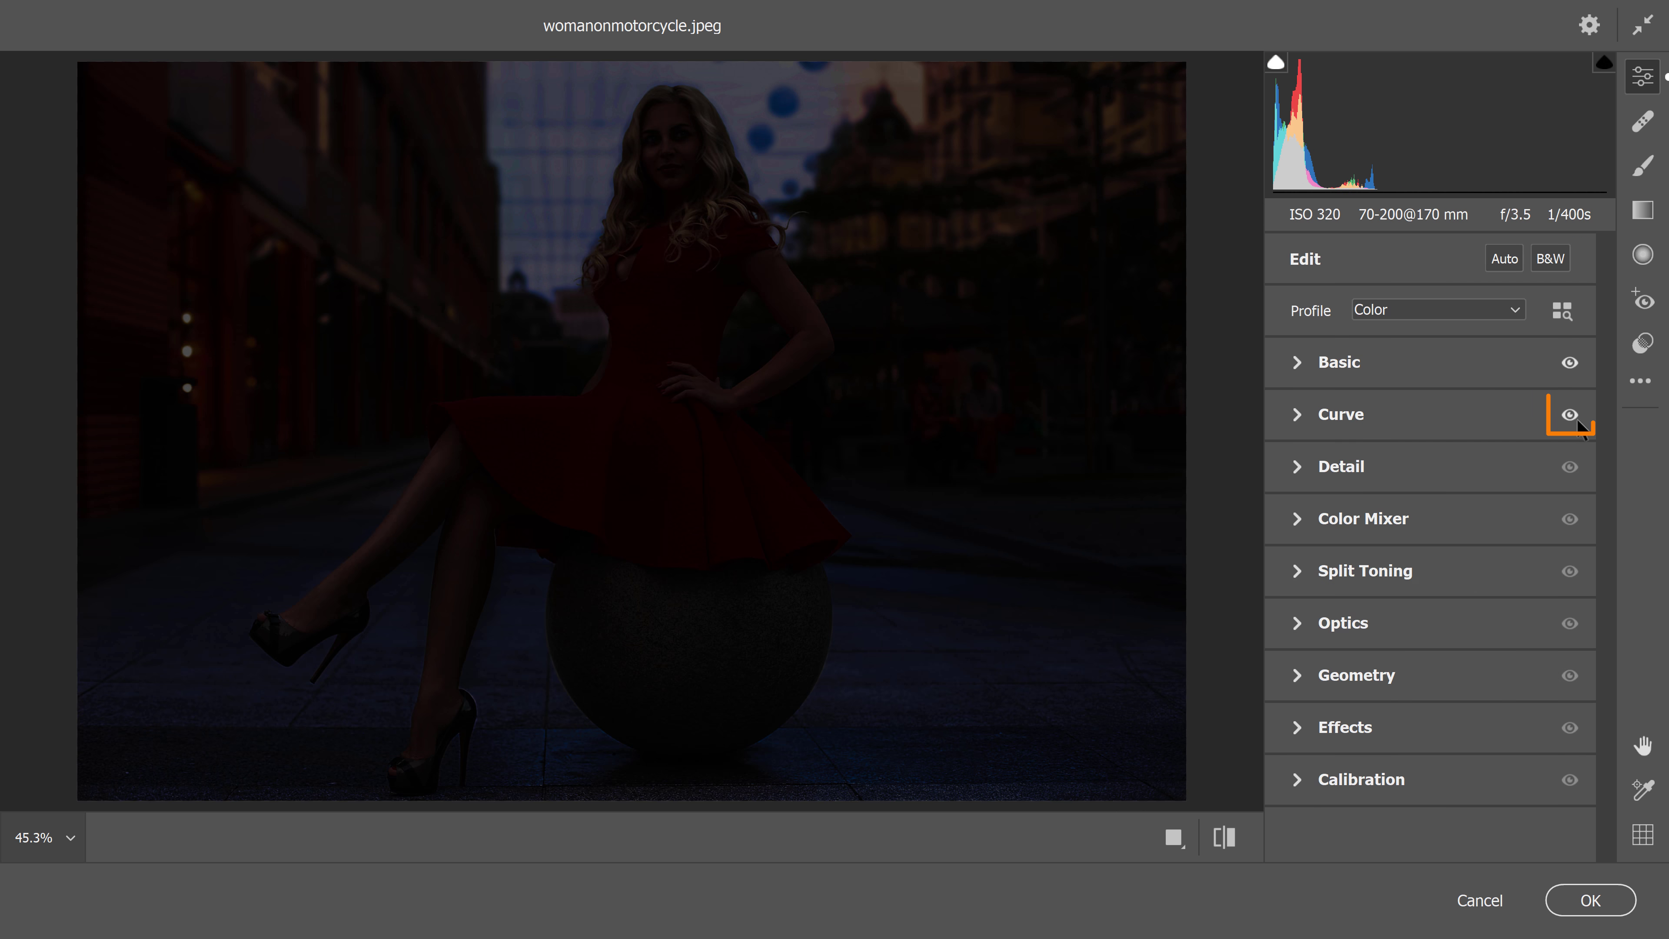
click(1570, 415)
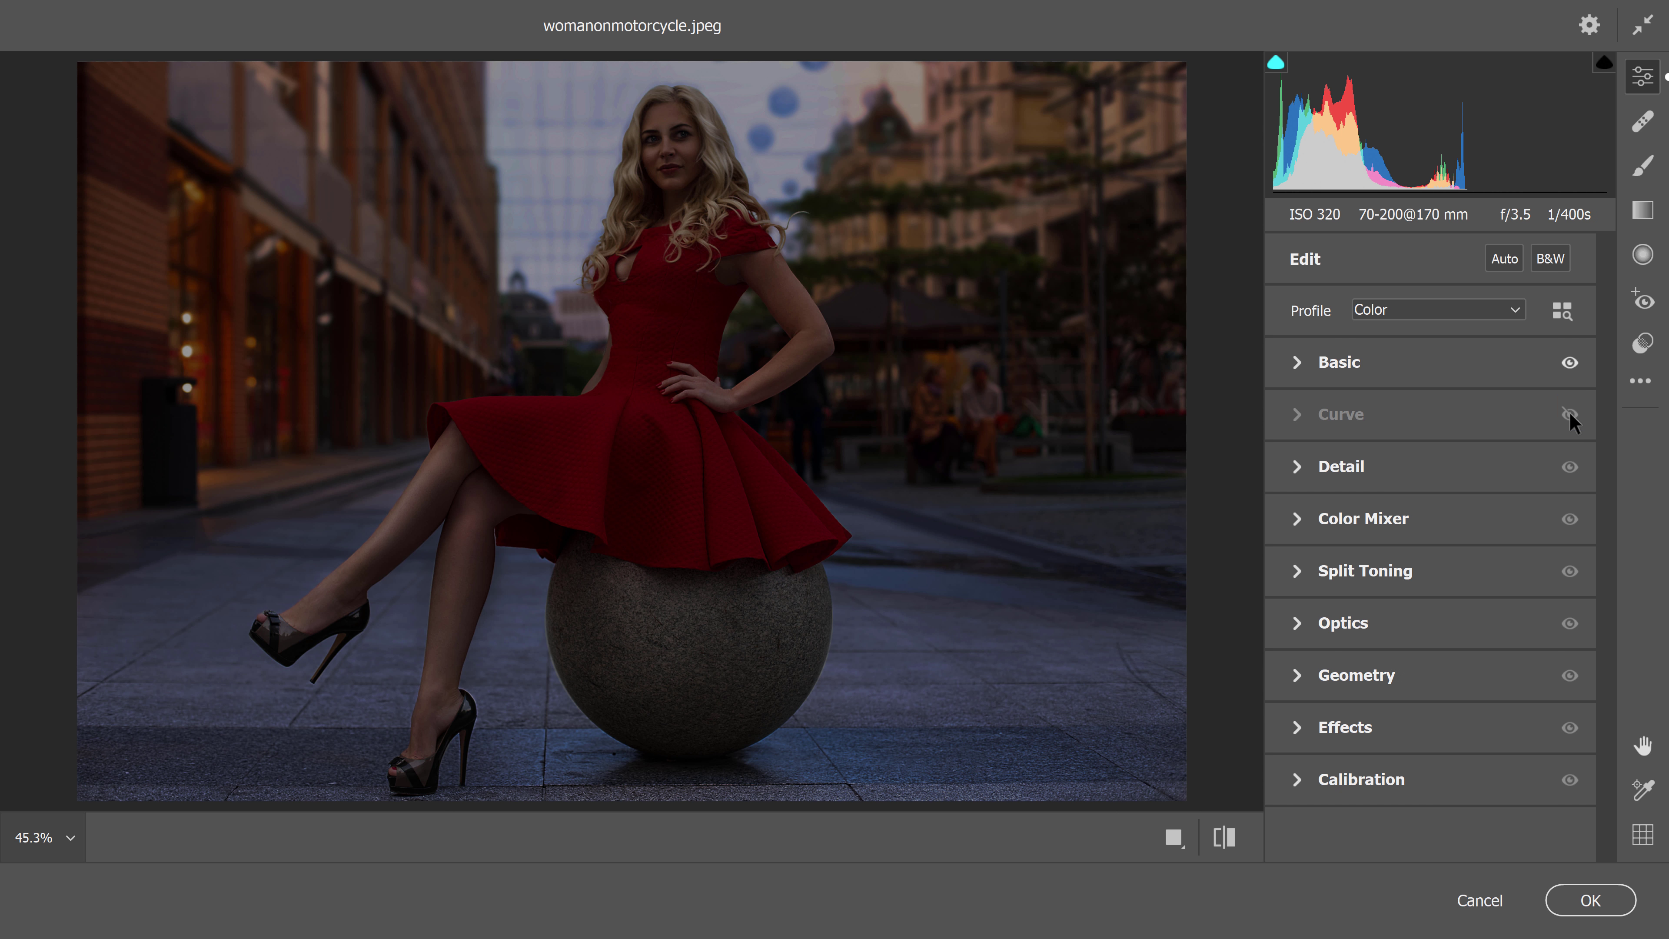
click(1569, 415)
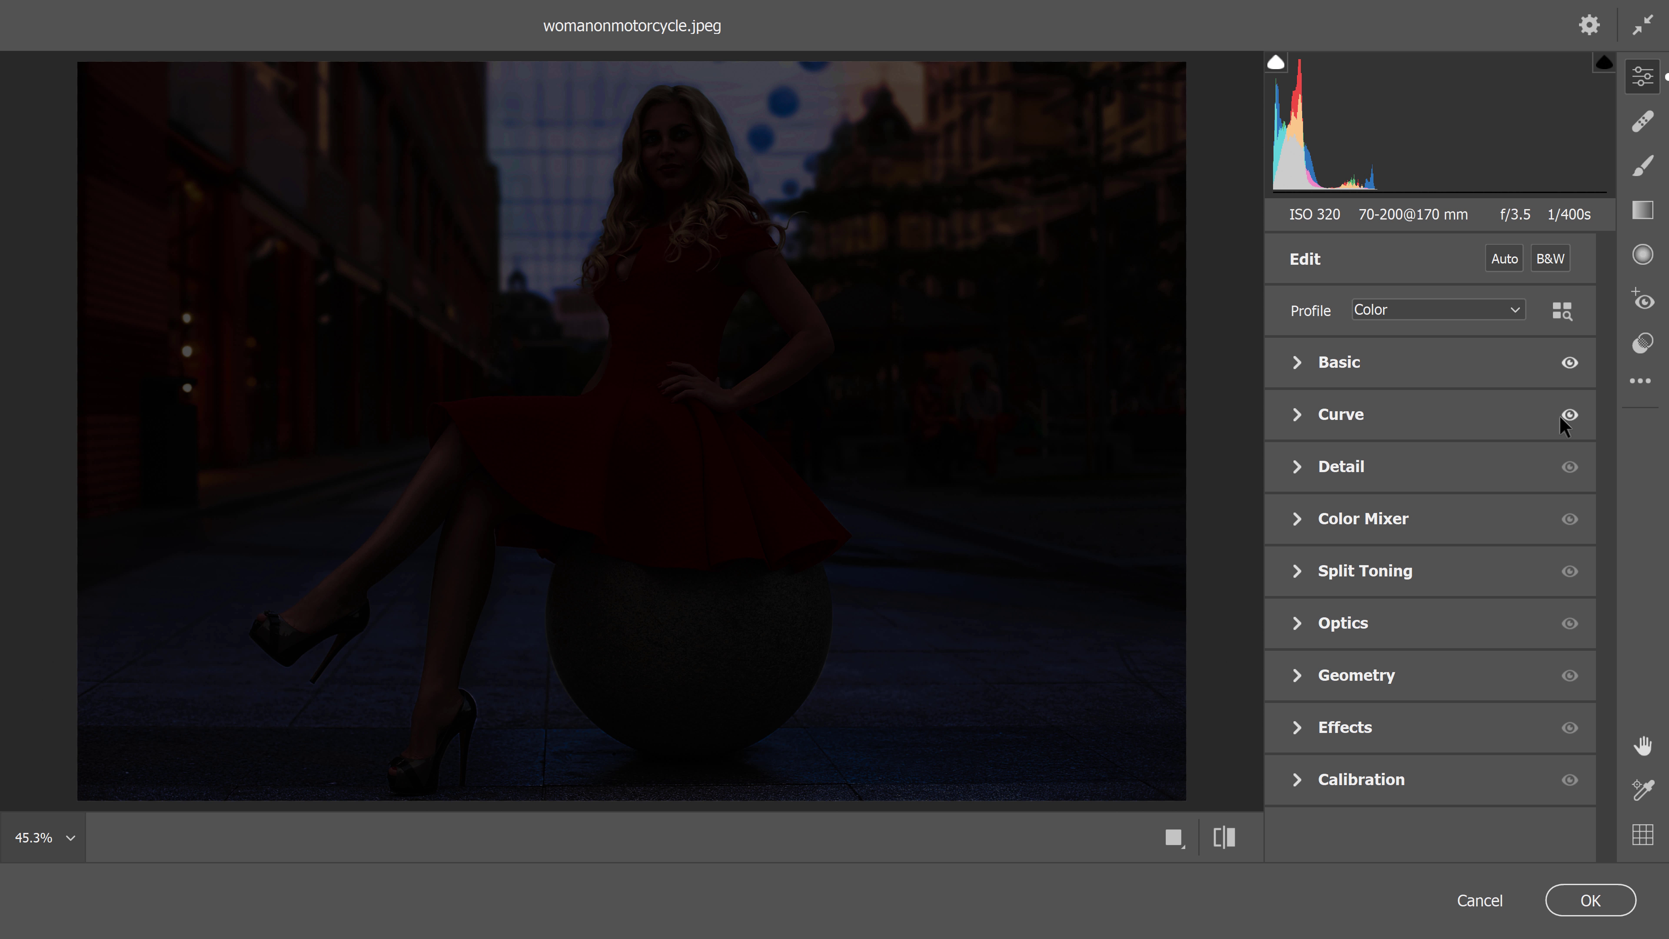
Step: Reset the Curve and Basic adjustments to their defaults
key(alt)
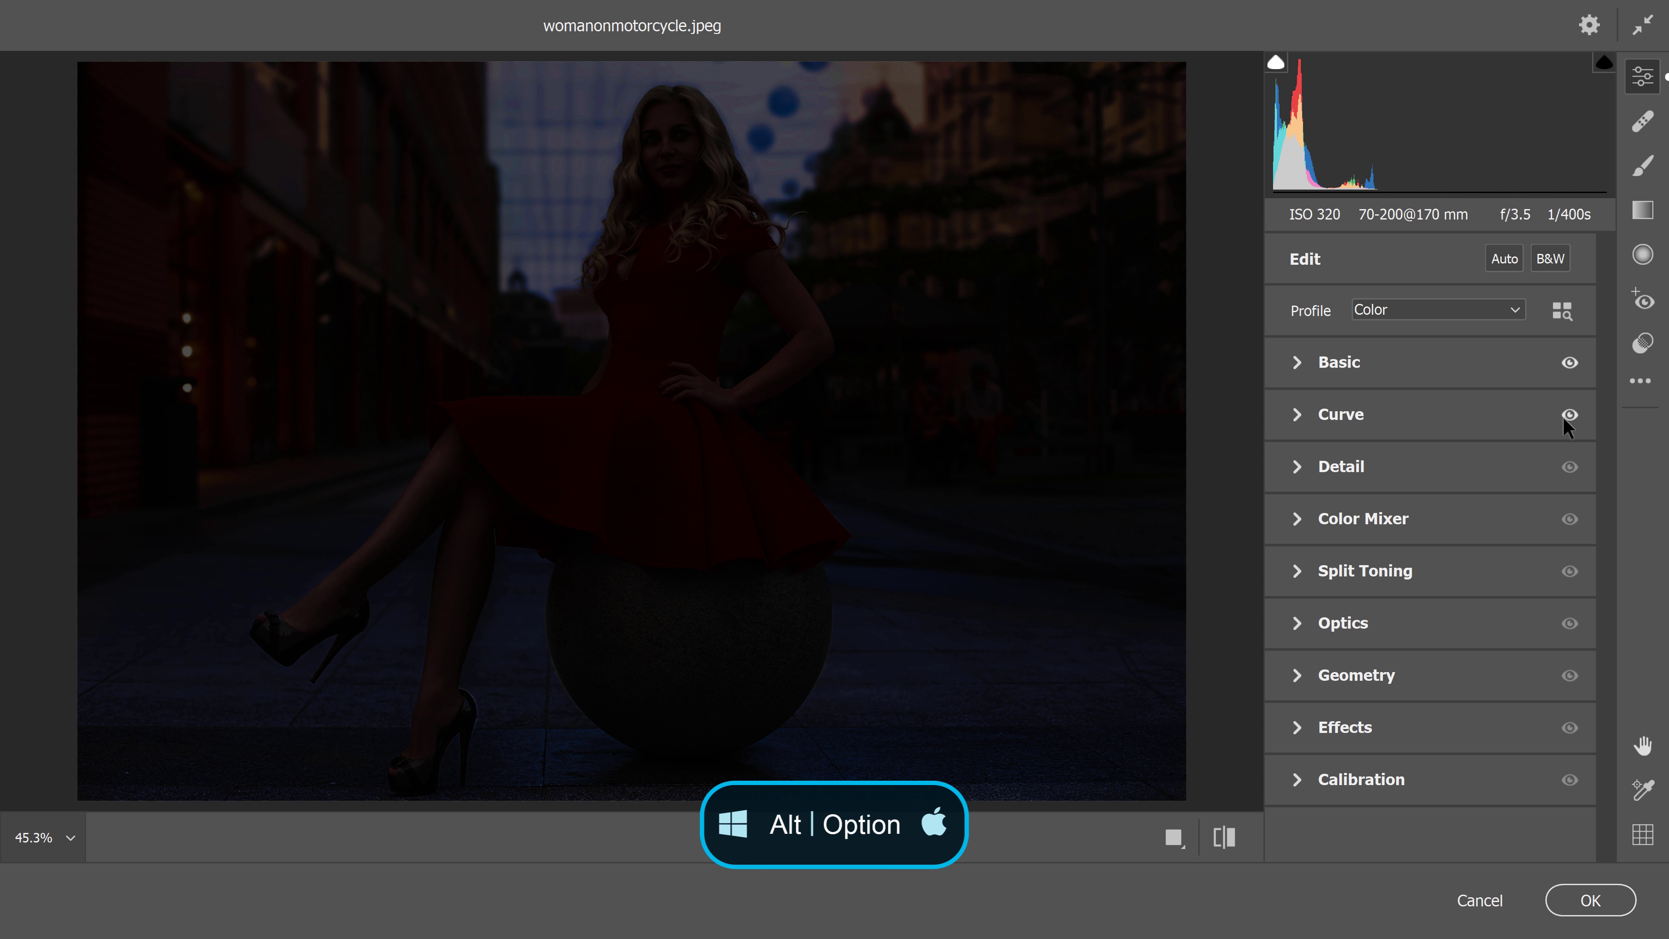
key(alt)
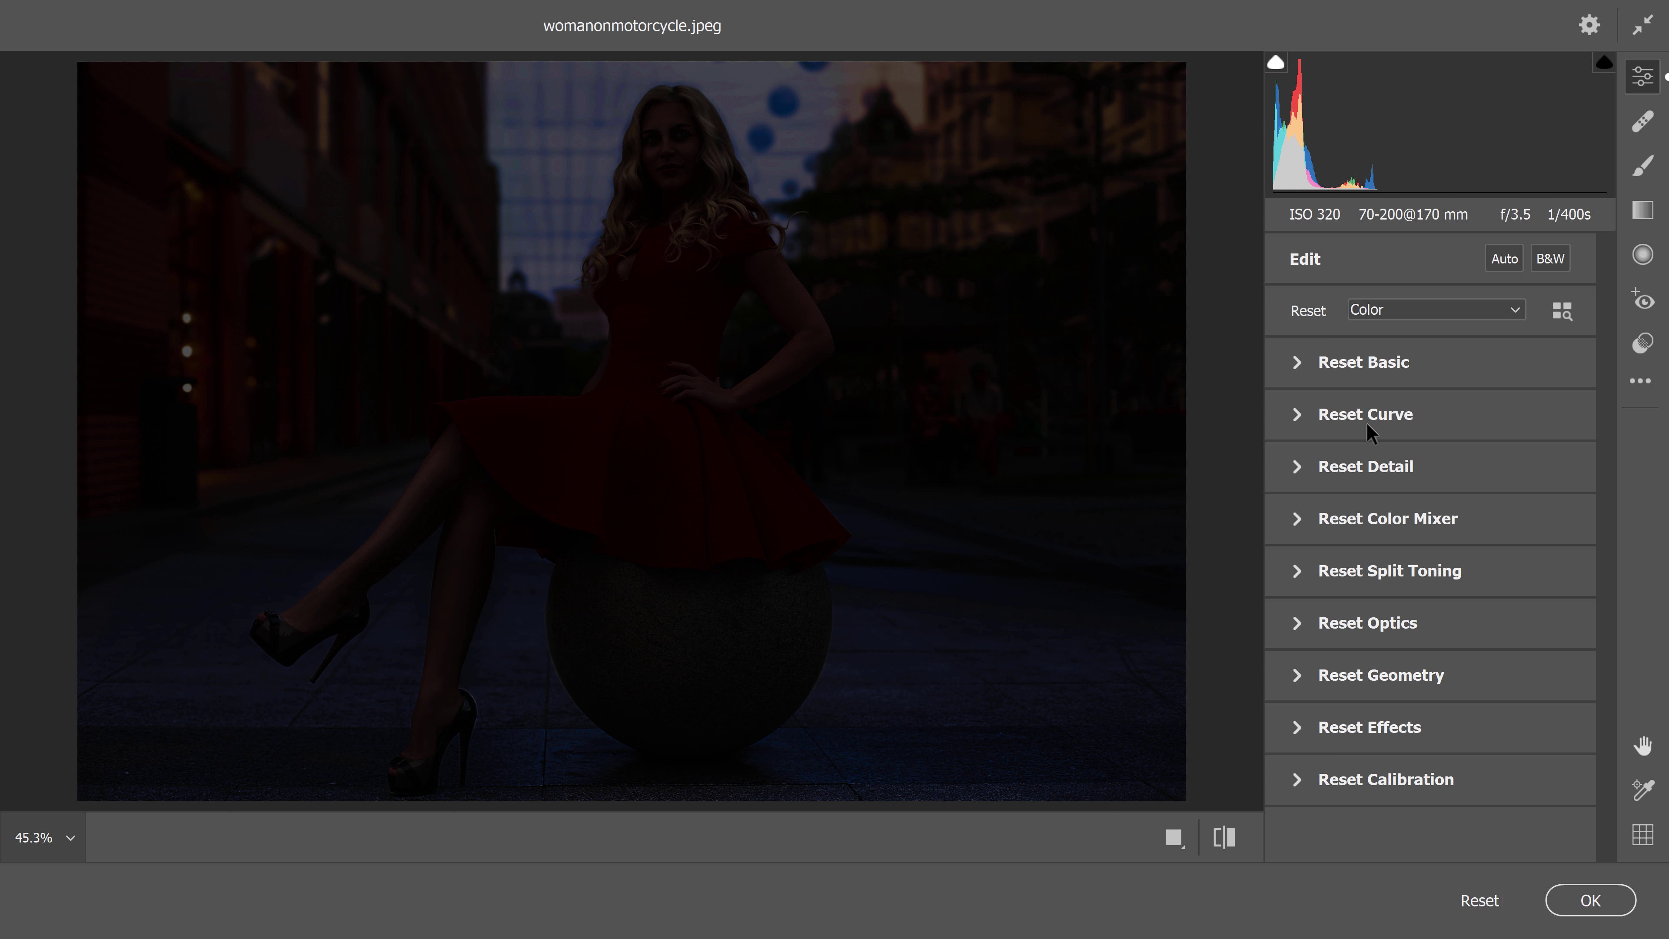
click(1353, 412)
click(1362, 363)
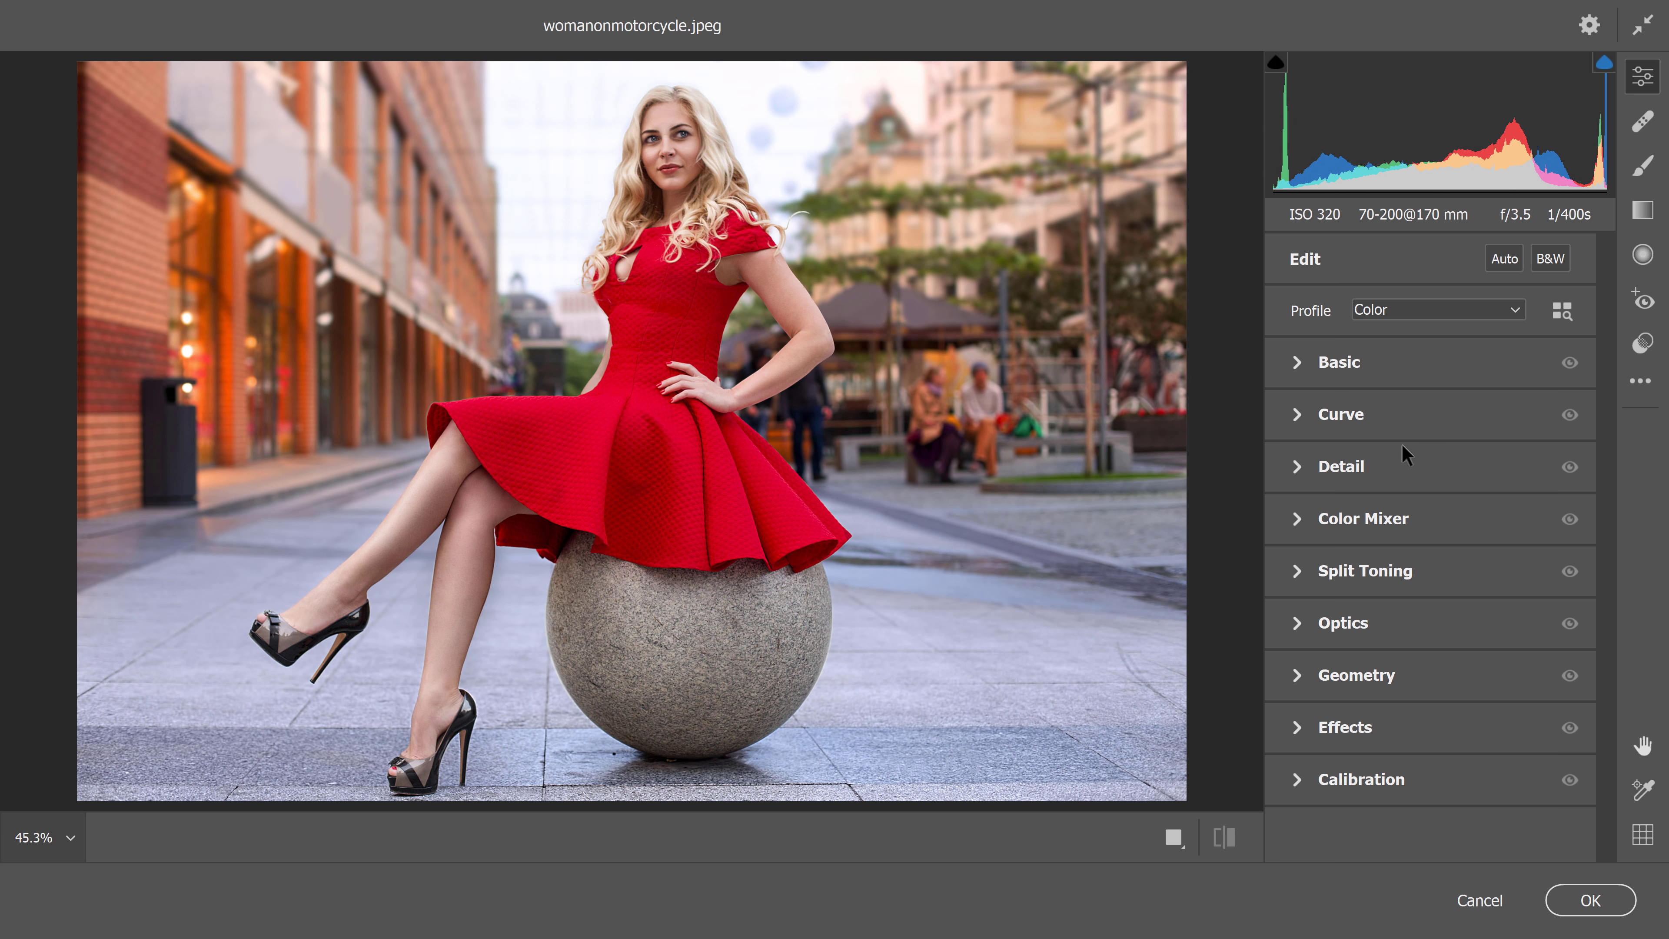
Step: Expand and collapse the Basic adjustments and the Detail adjustments to examine their sliders
click(1300, 367)
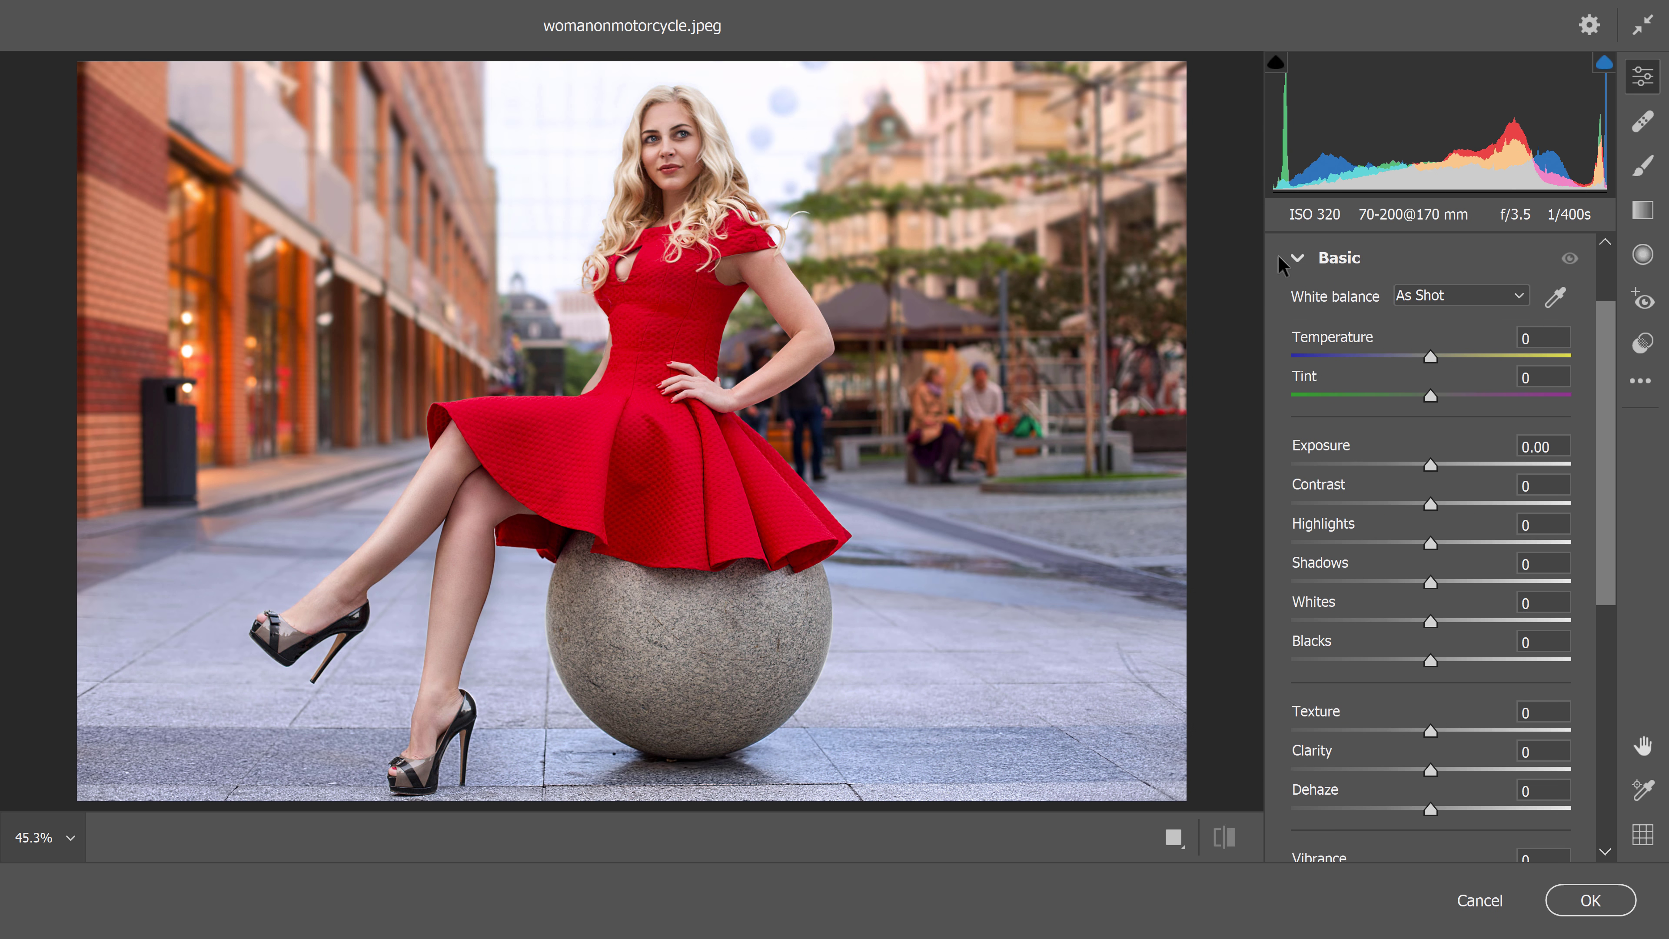
click(1295, 257)
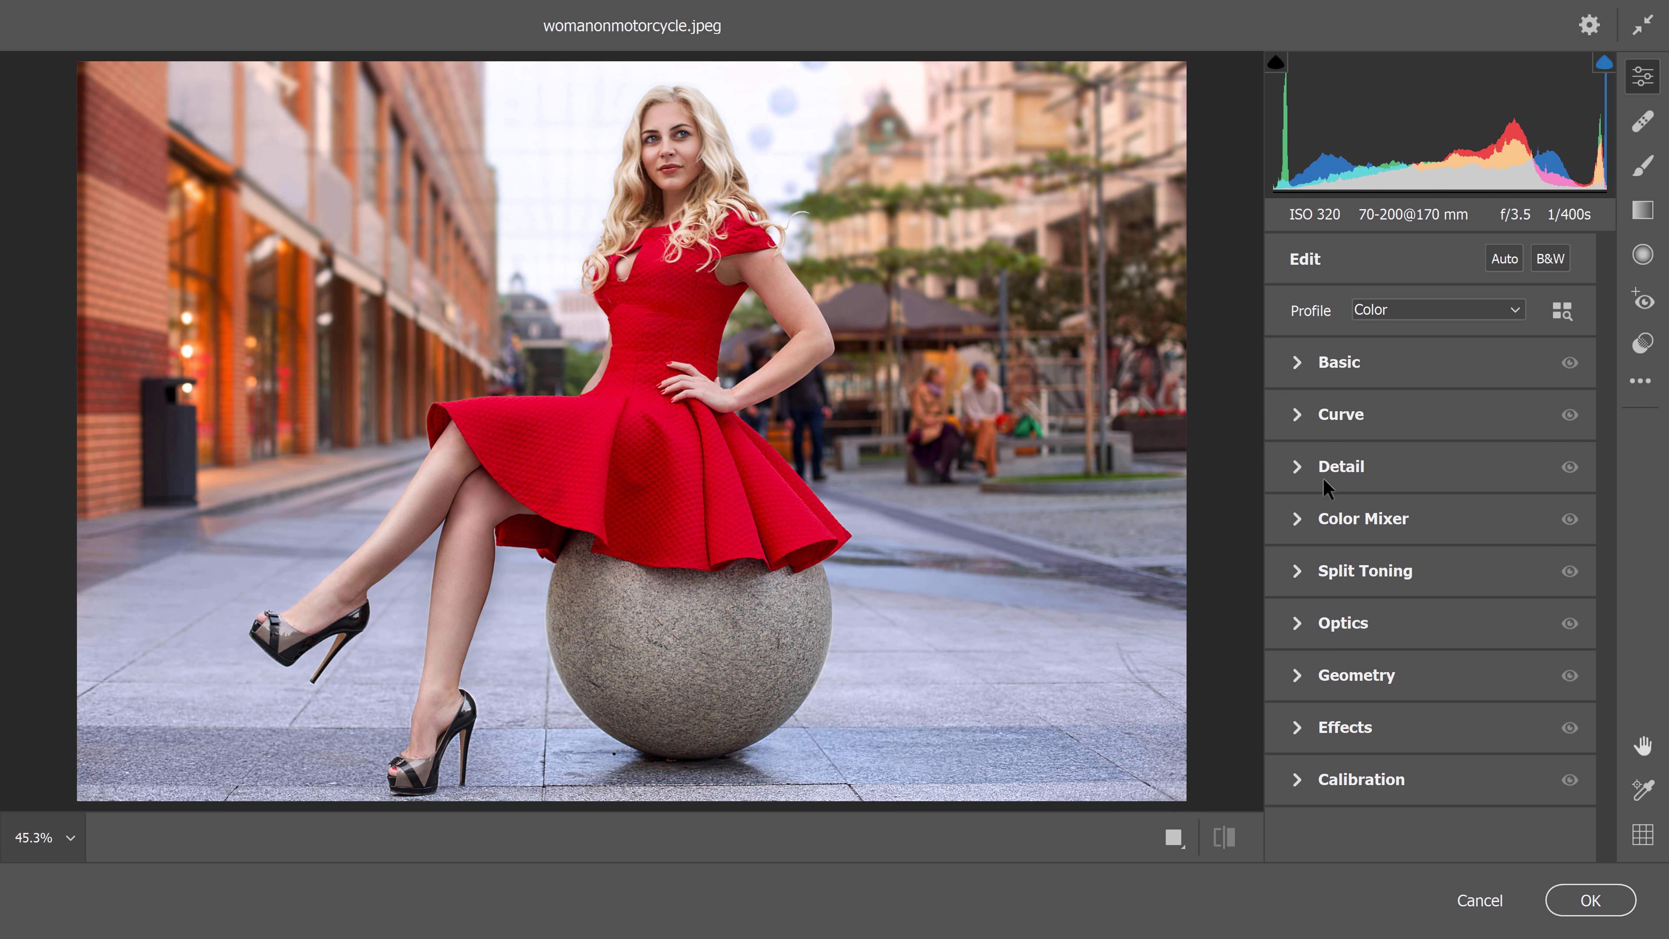
click(1294, 464)
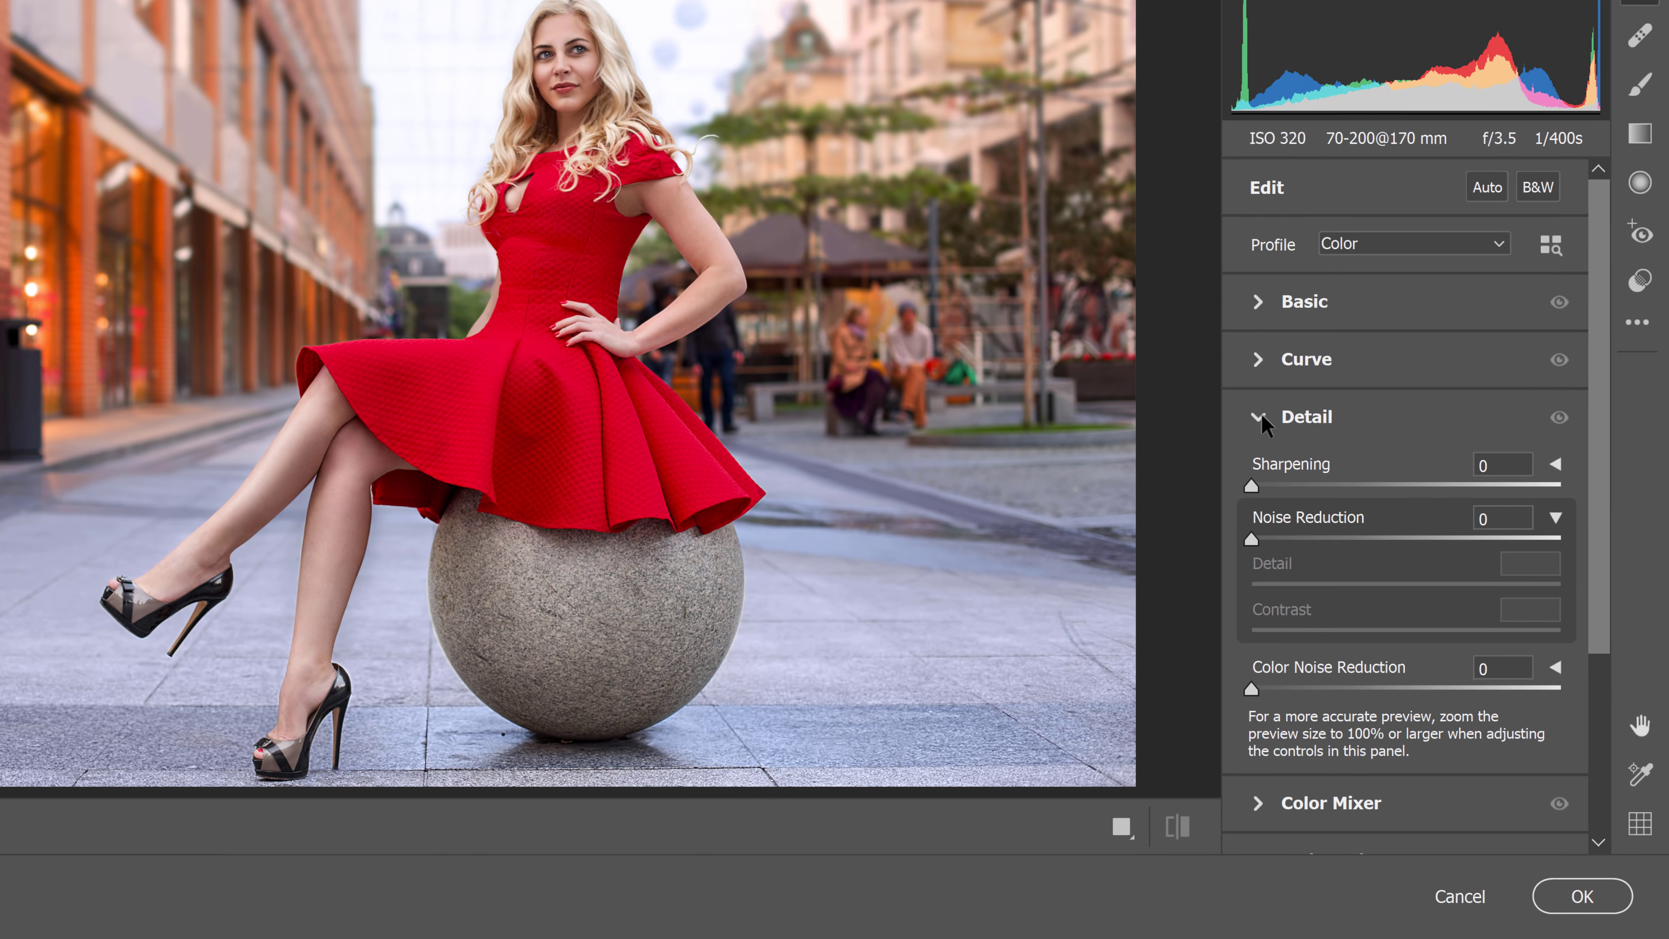
click(1115, 217)
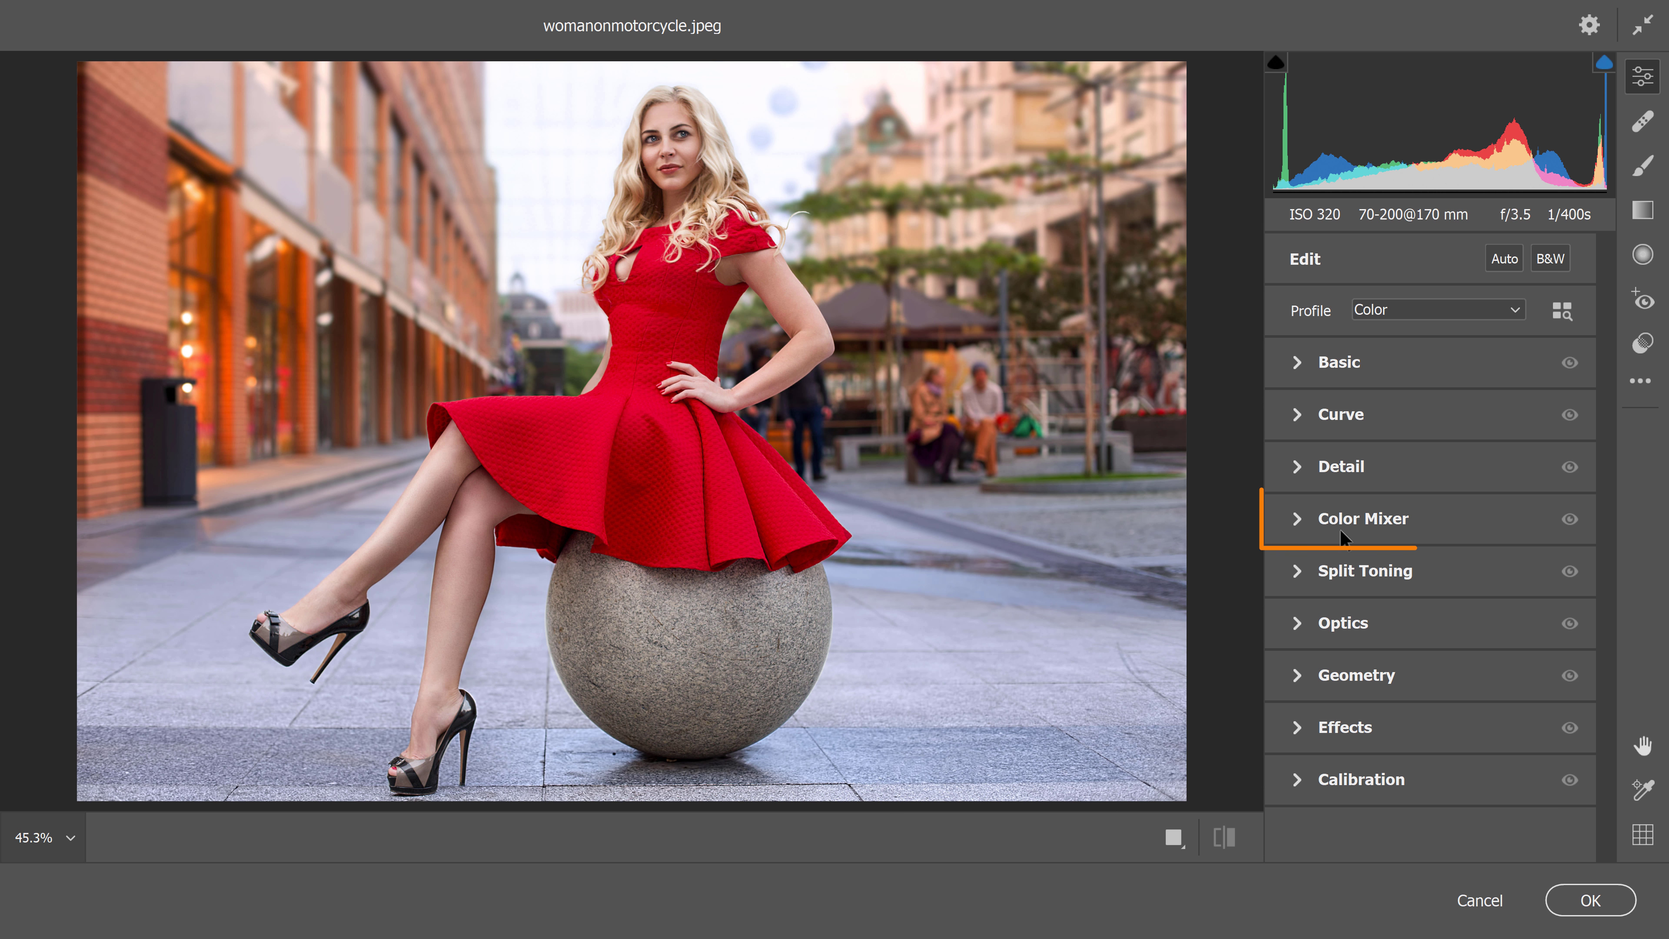
Step: Expand the Color Mixer, examine all HSL sliders together and return to the Hue sliders only
click(1295, 518)
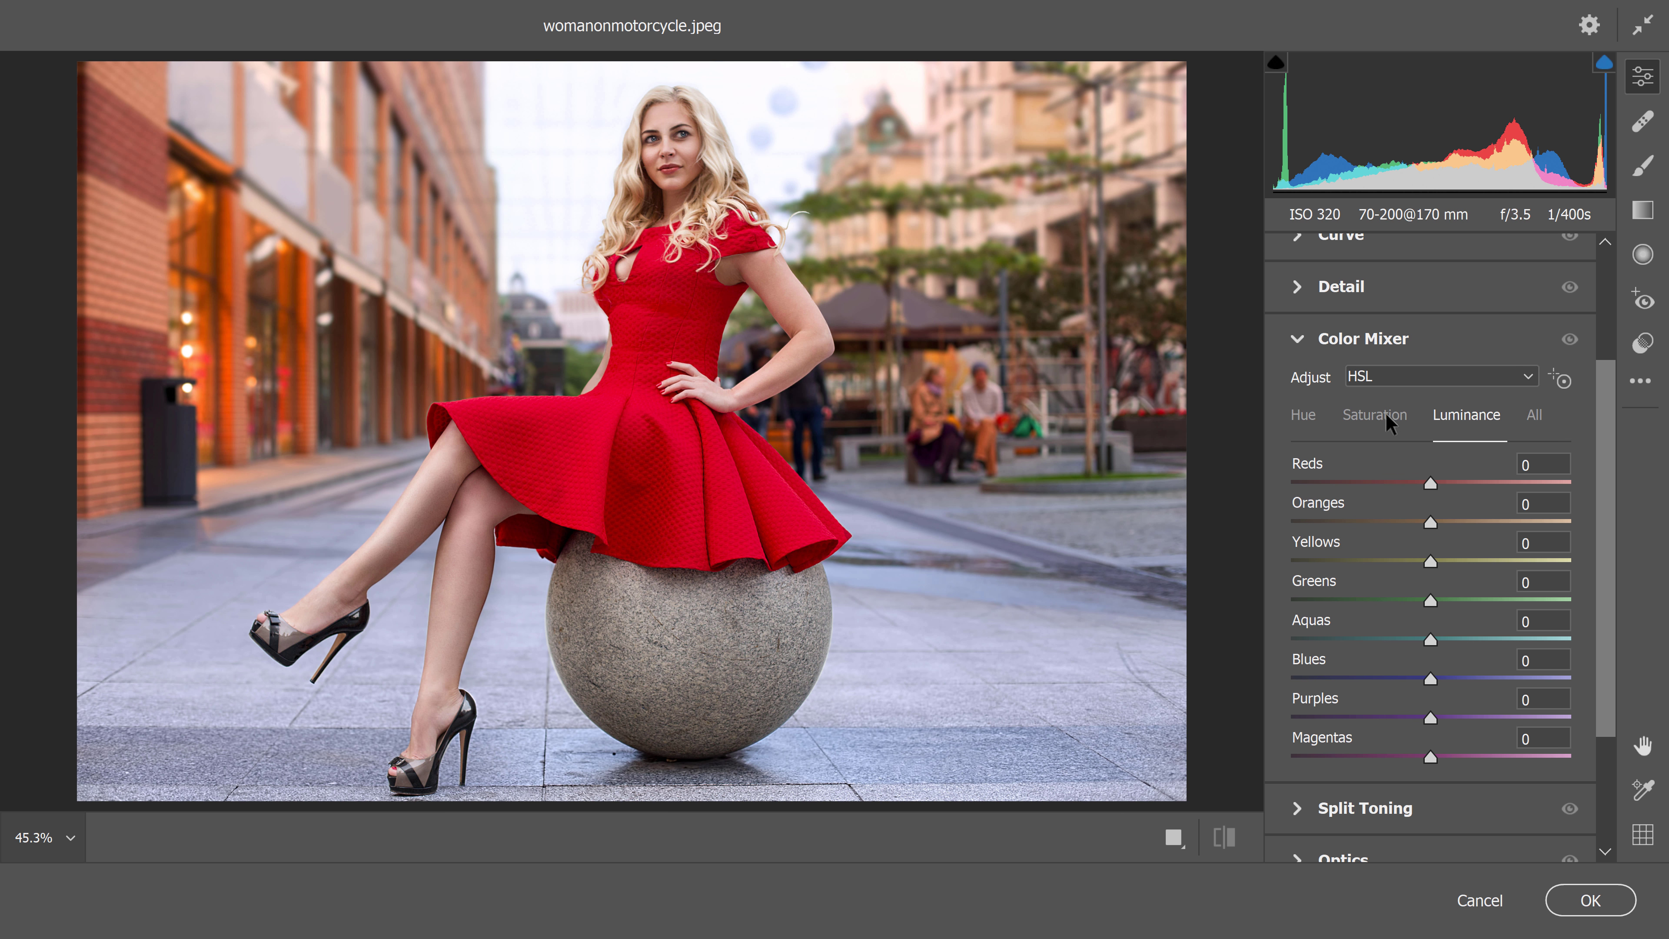
click(1535, 413)
scroll(1583, 425, down, 5)
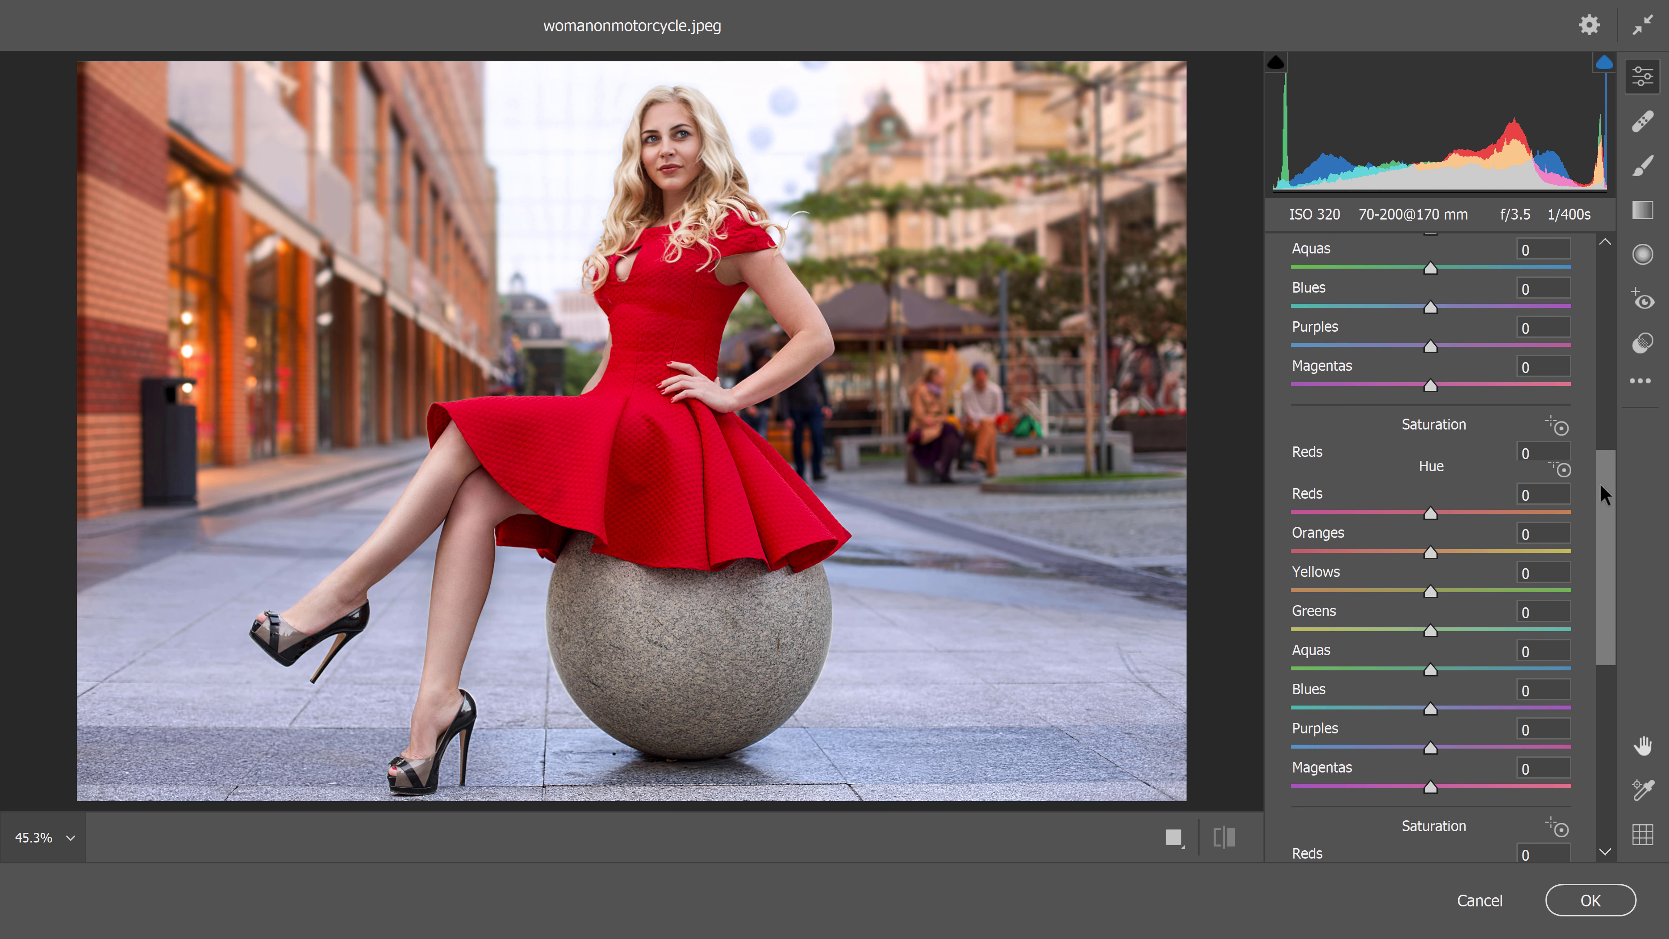
drag(1604, 527, 1580, 365)
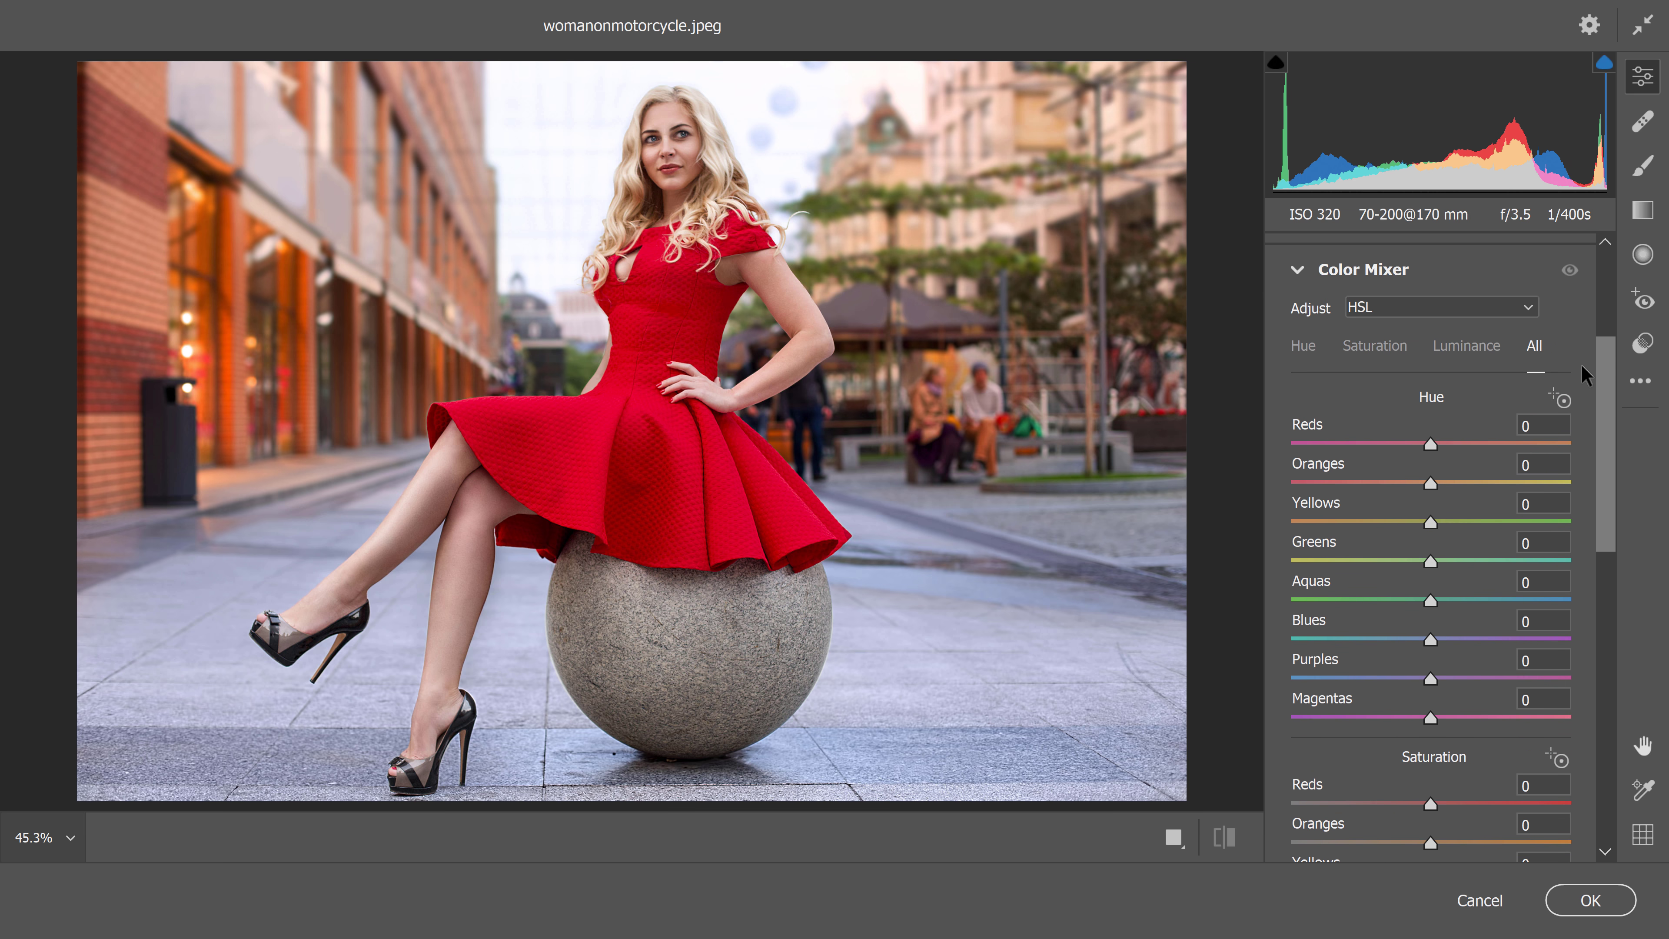
click(1320, 370)
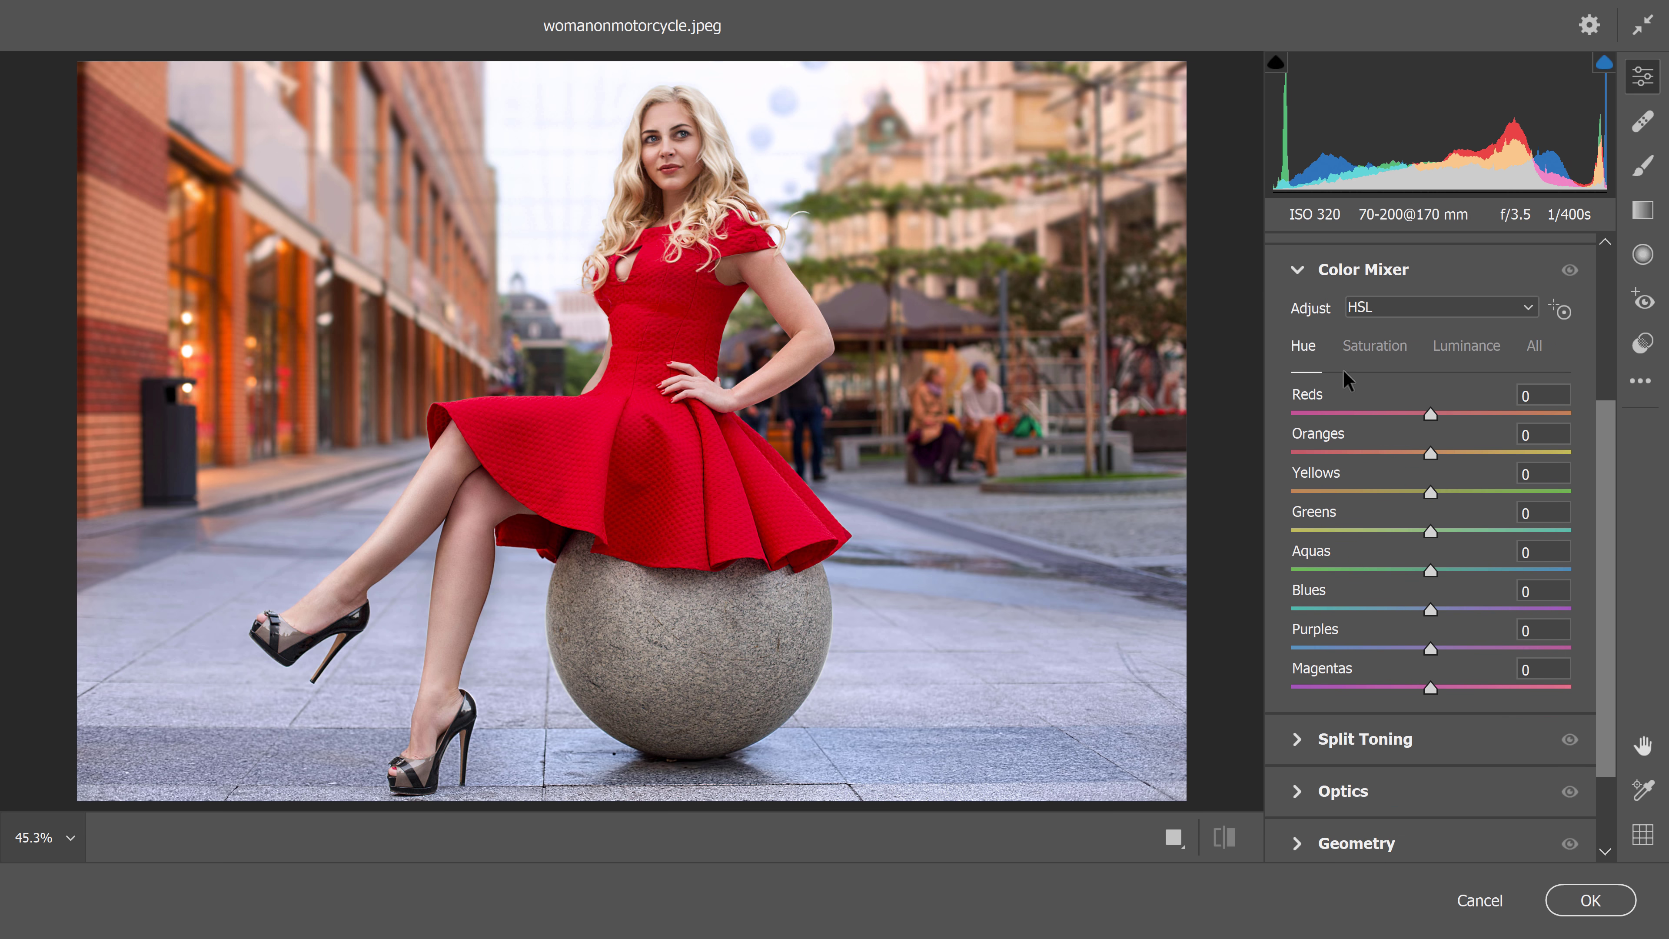
Step: Switch the Color Mixer to Color mode and view the sliders for the orange and green ranges
click(1388, 312)
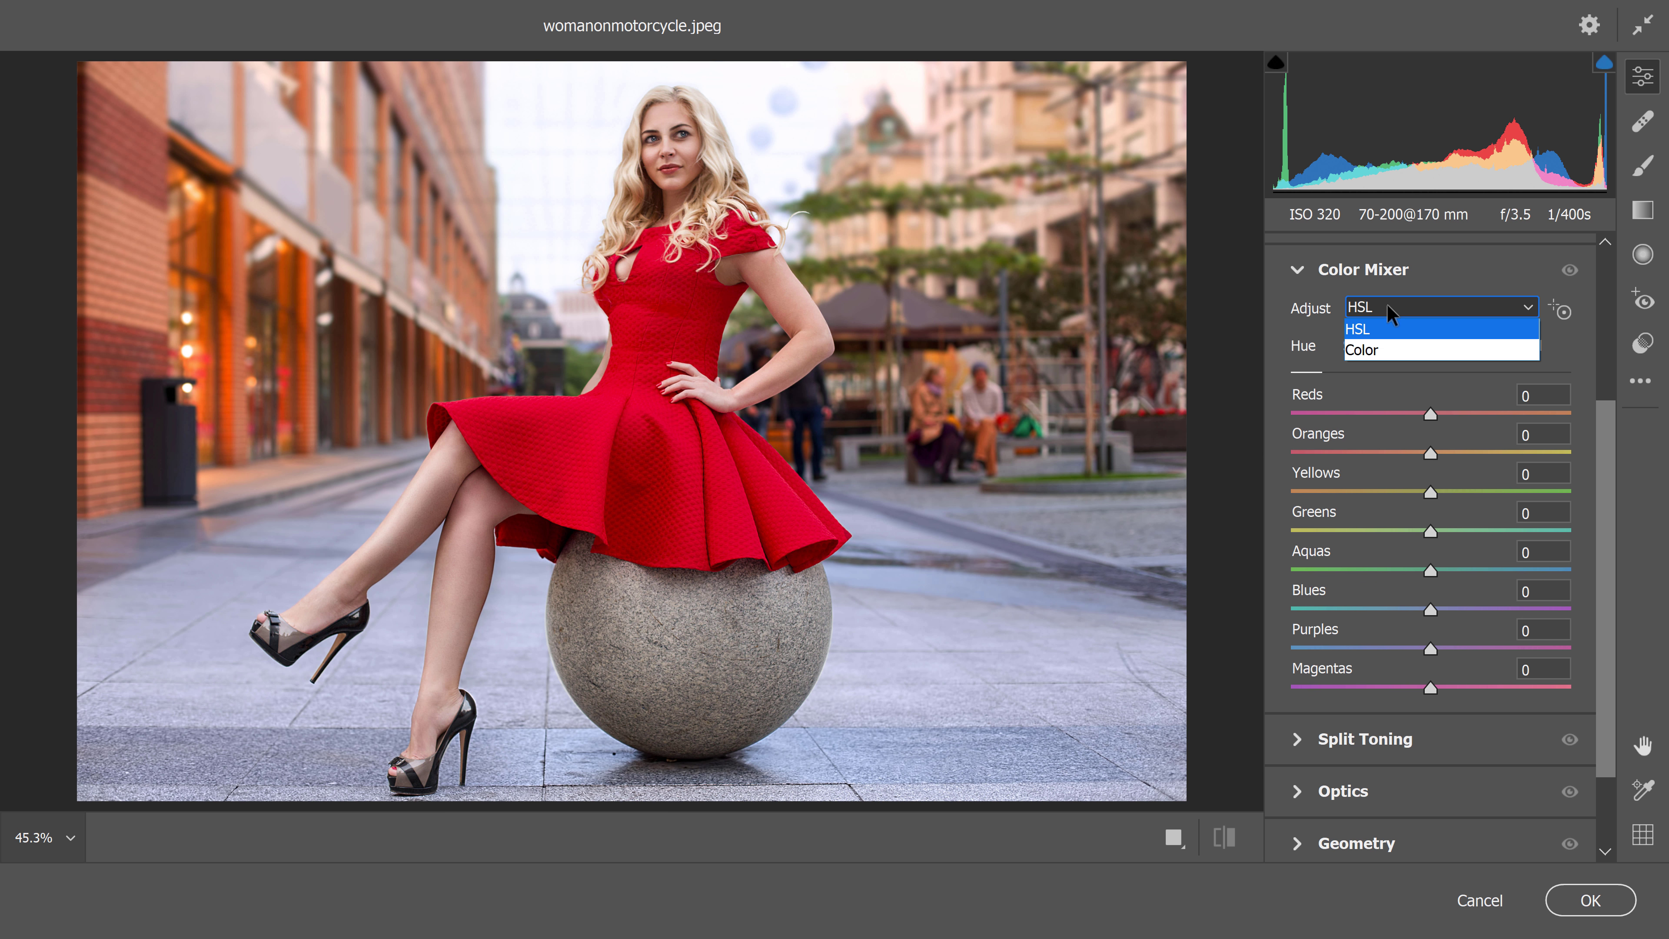
click(1380, 350)
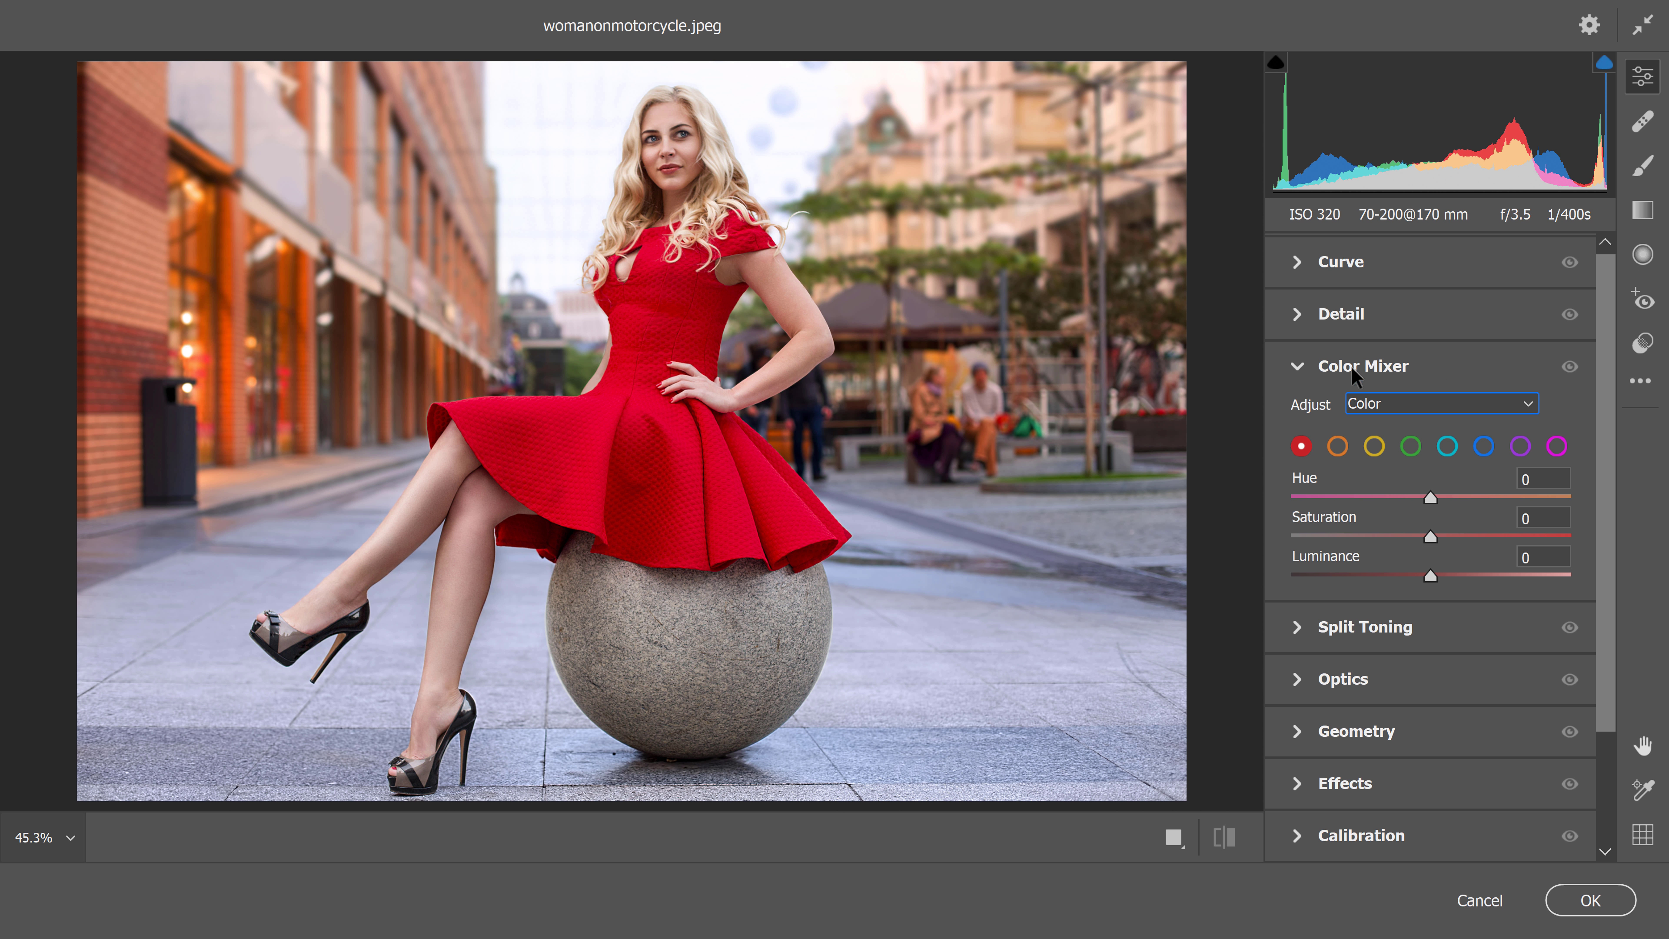
click(1337, 445)
click(1411, 446)
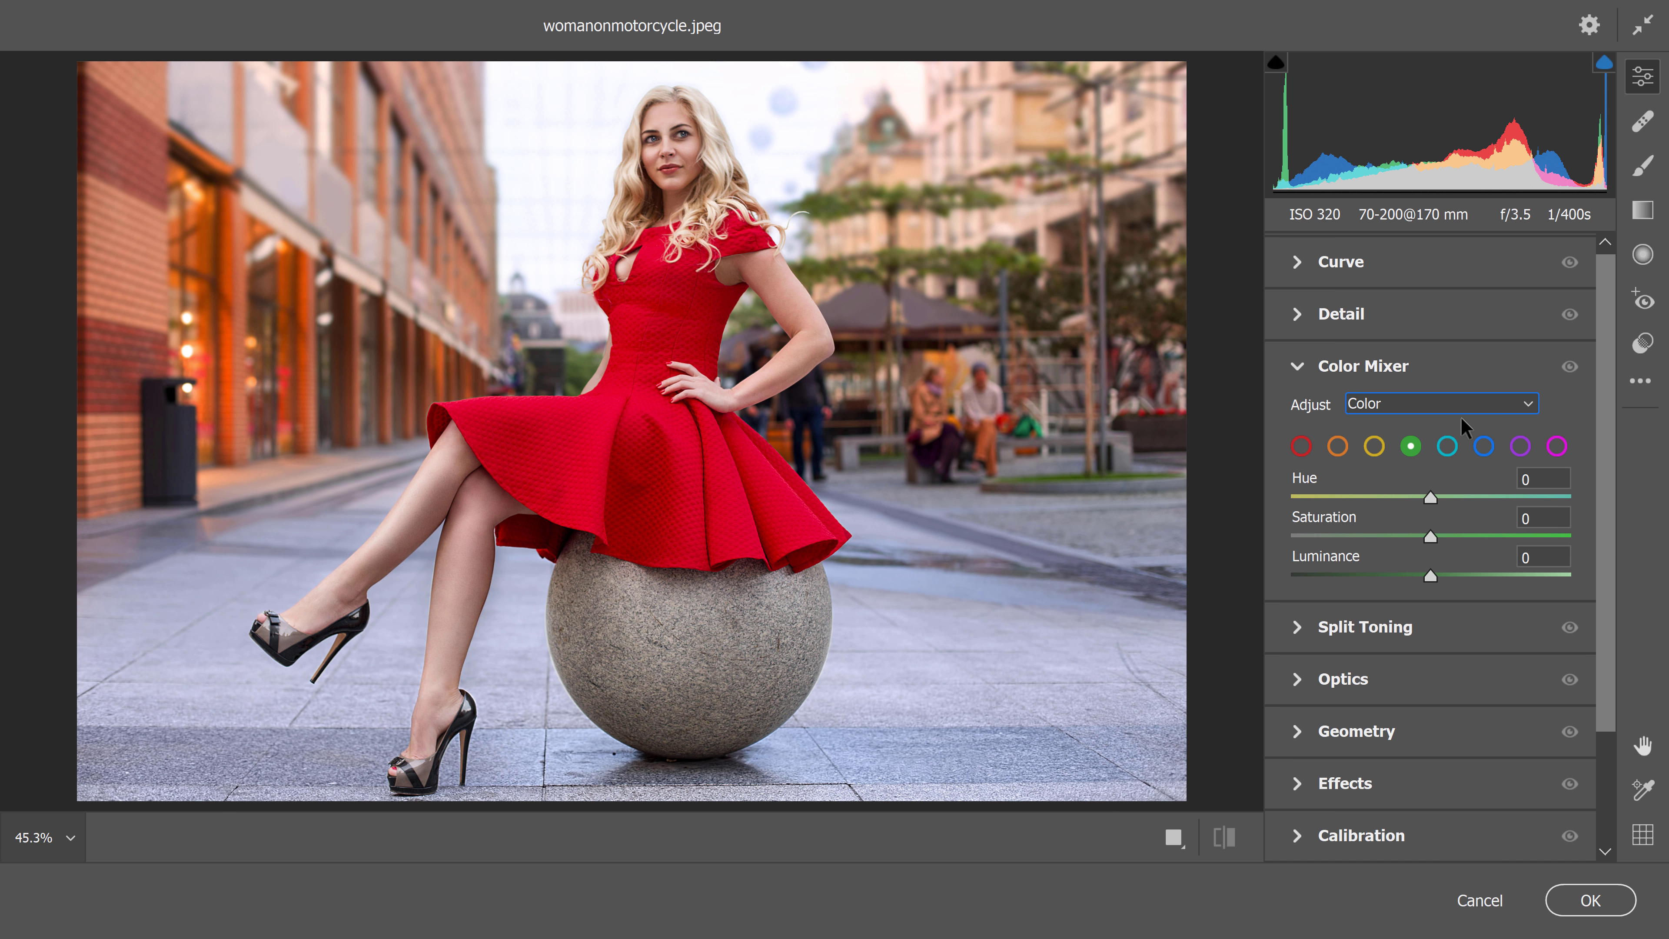
Step: Switch the Color Mixer to HSL, view the Saturation and Luminance sliders, and return to Color mode
click(1454, 407)
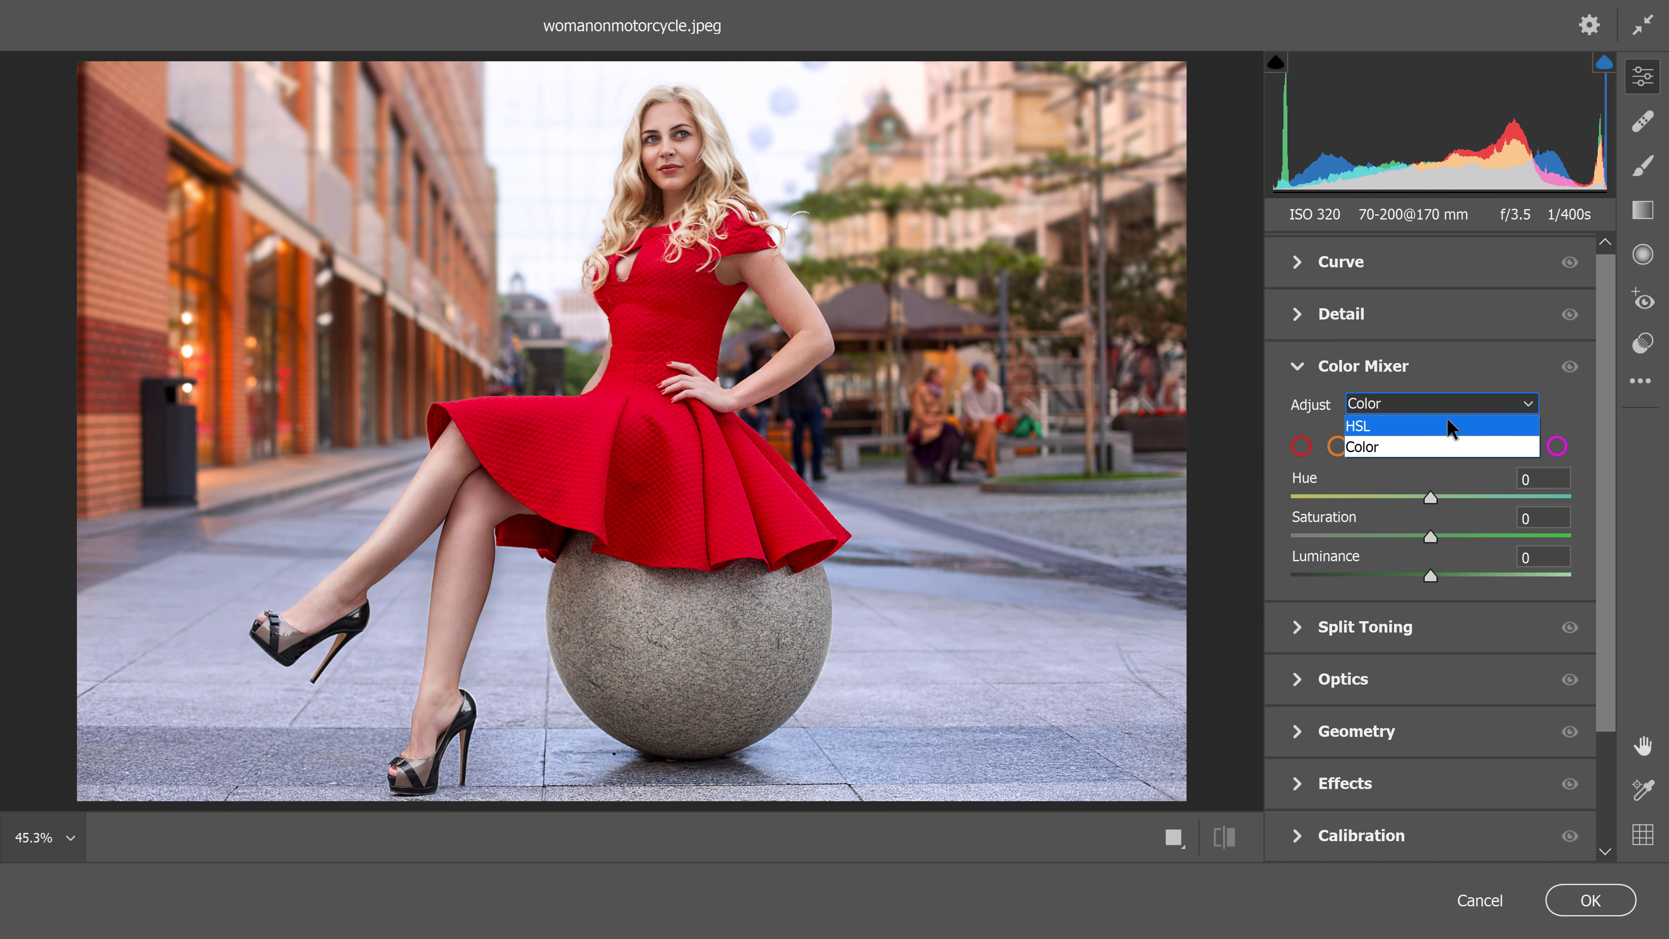
click(1449, 422)
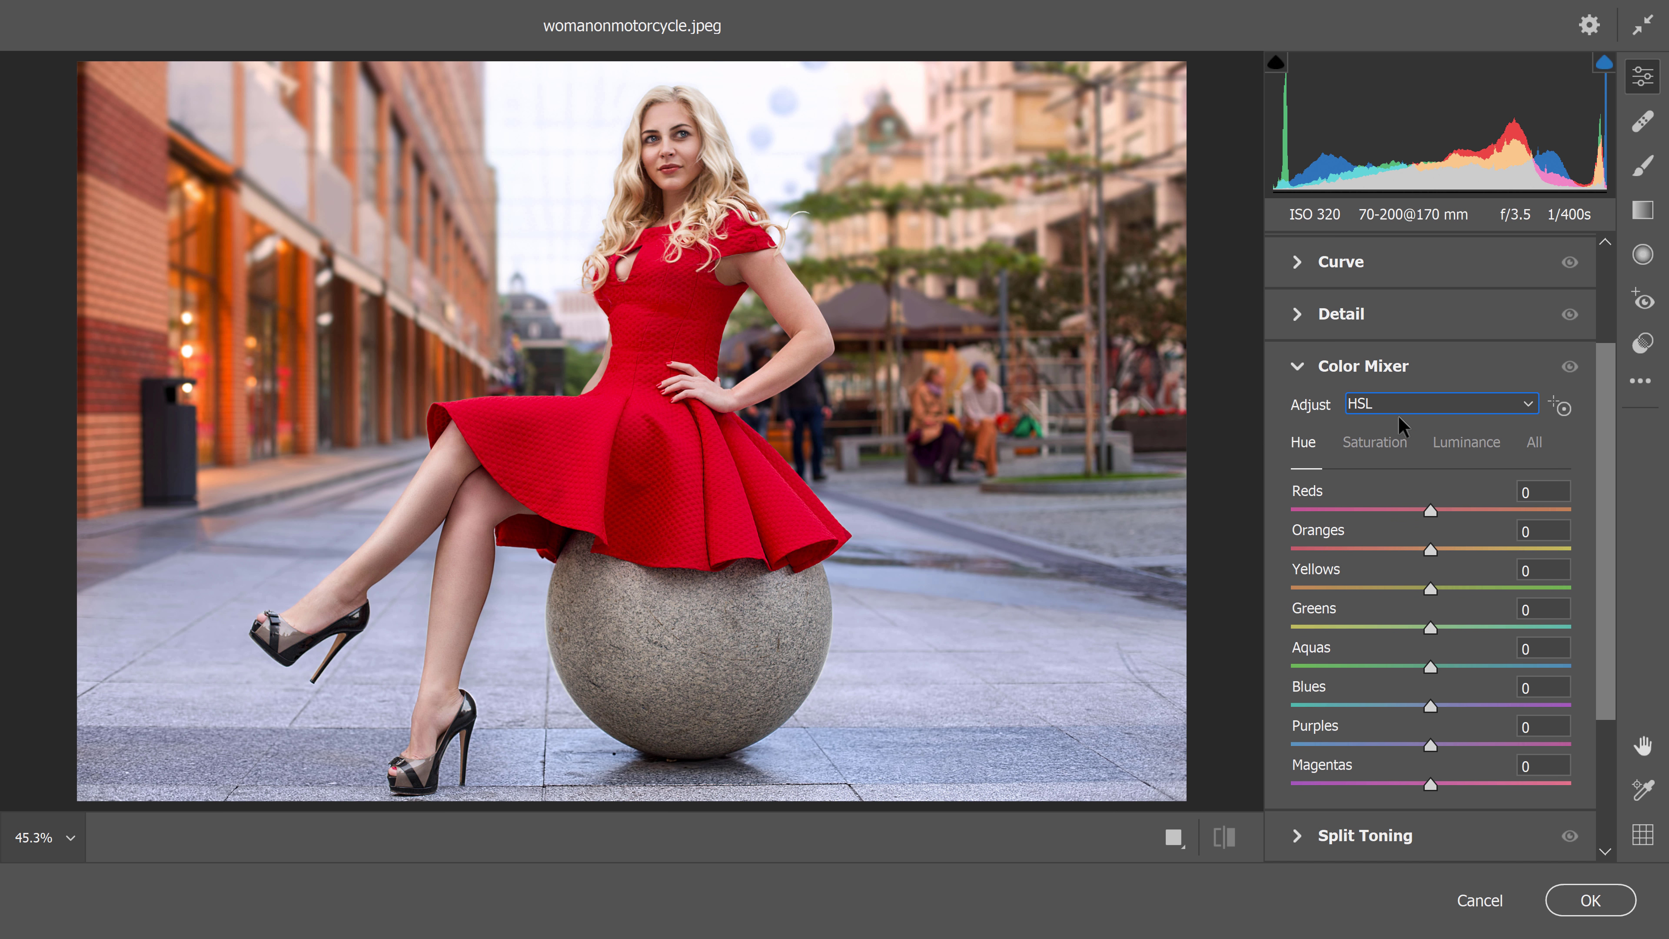
click(1376, 440)
click(1467, 442)
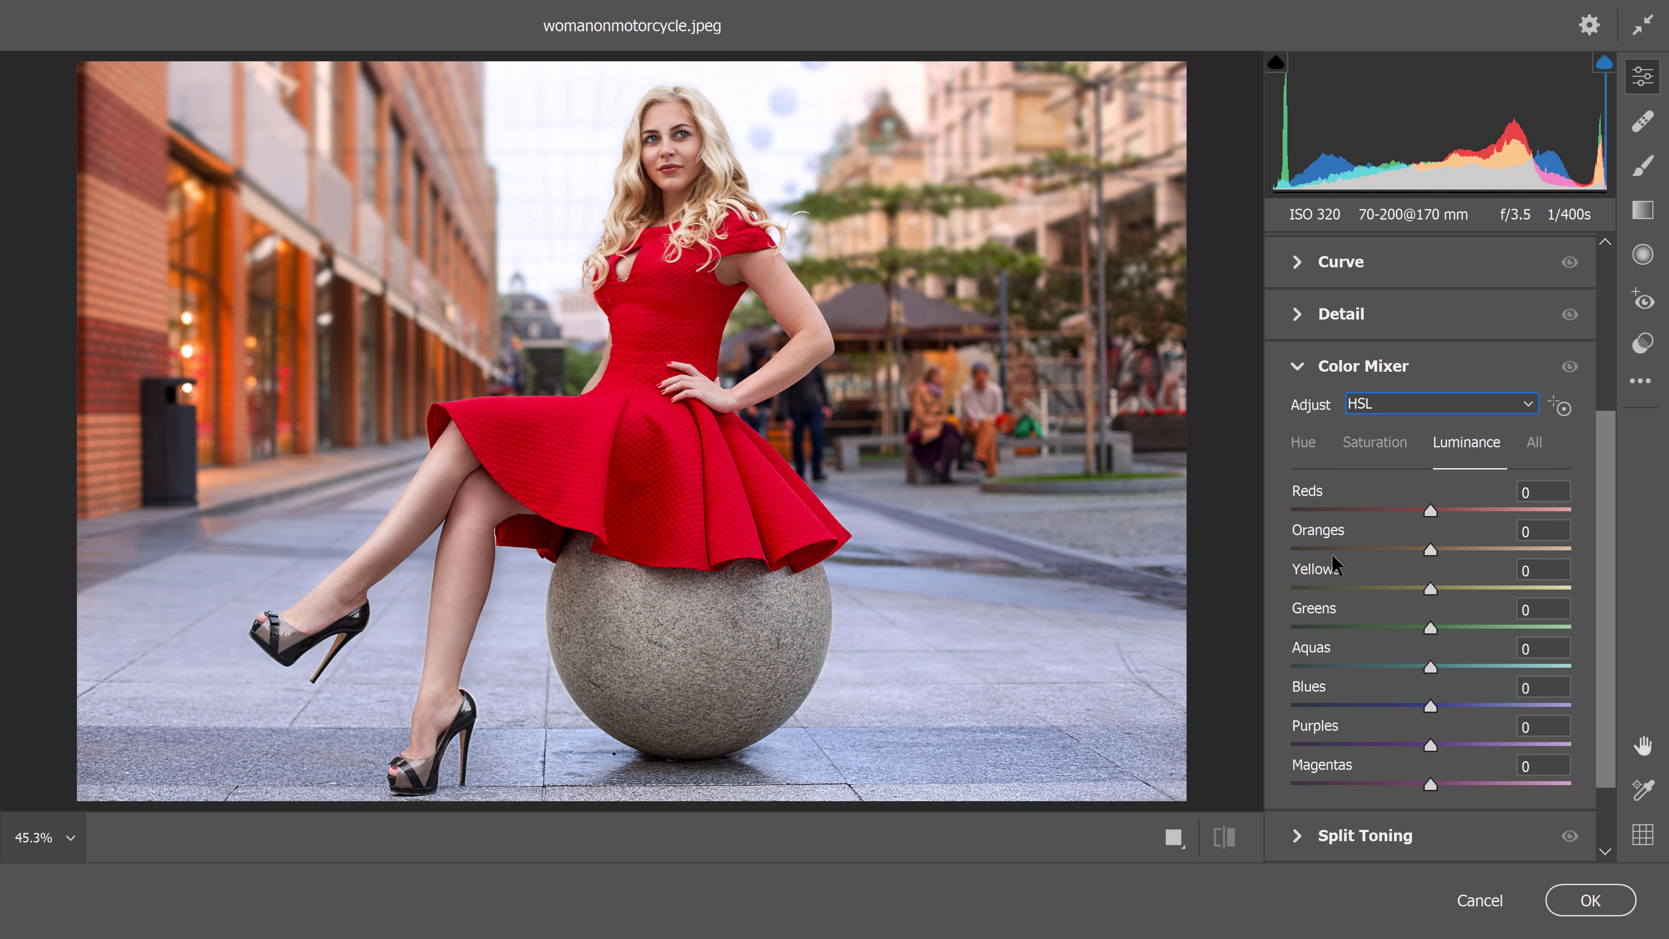
click(1396, 401)
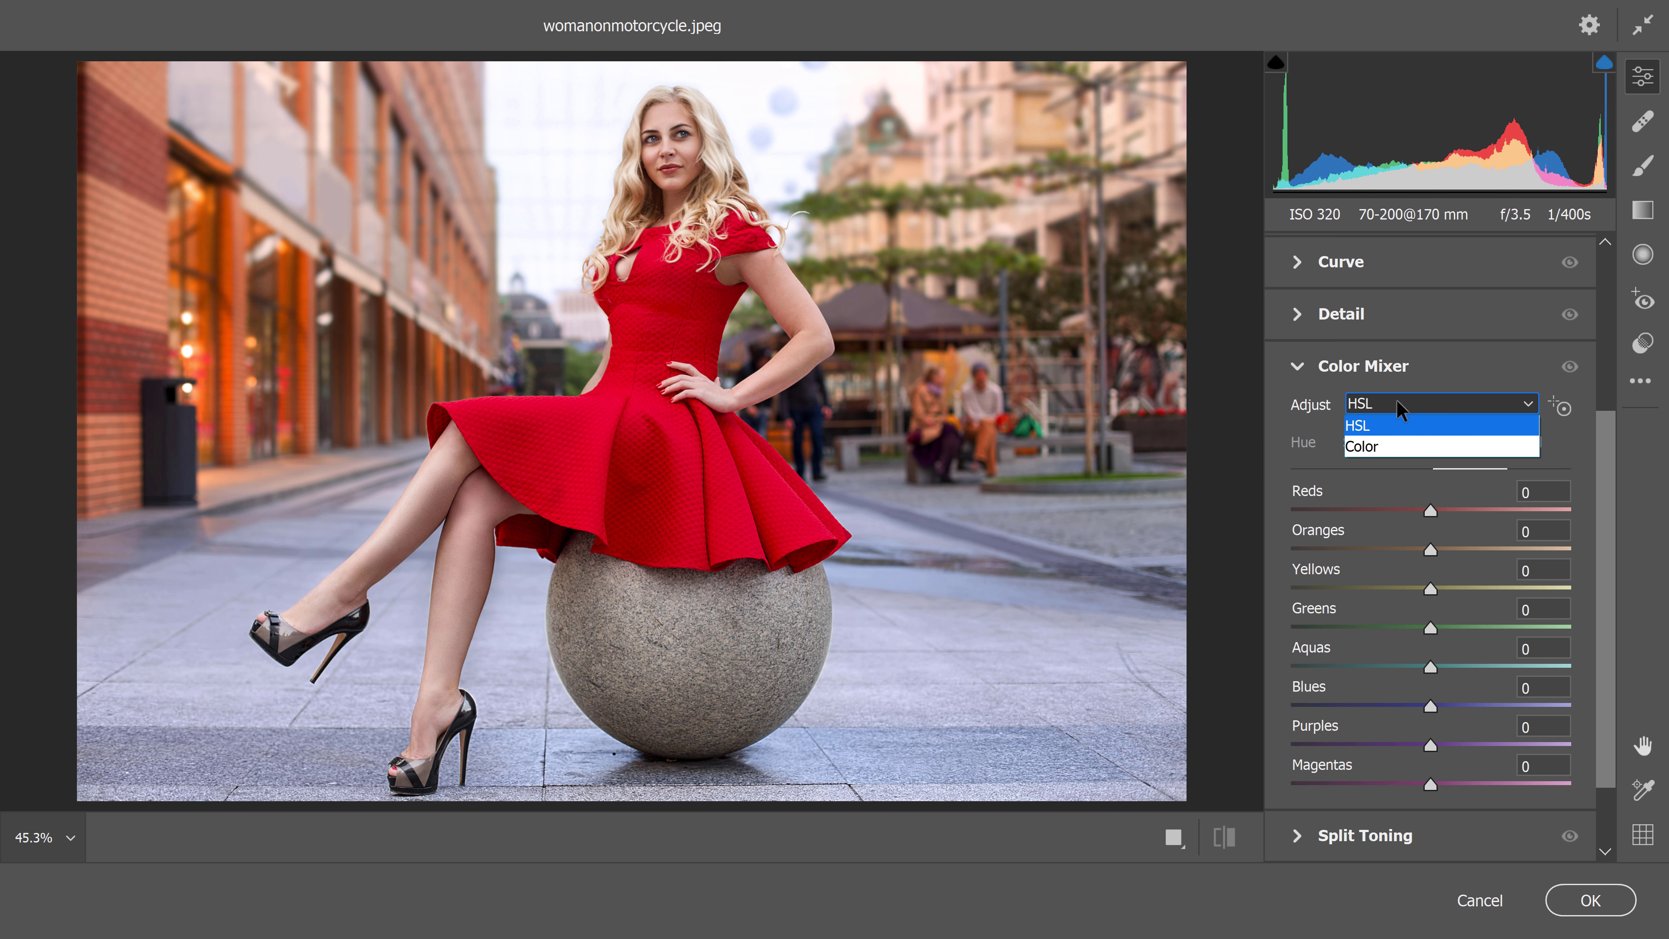
click(1394, 445)
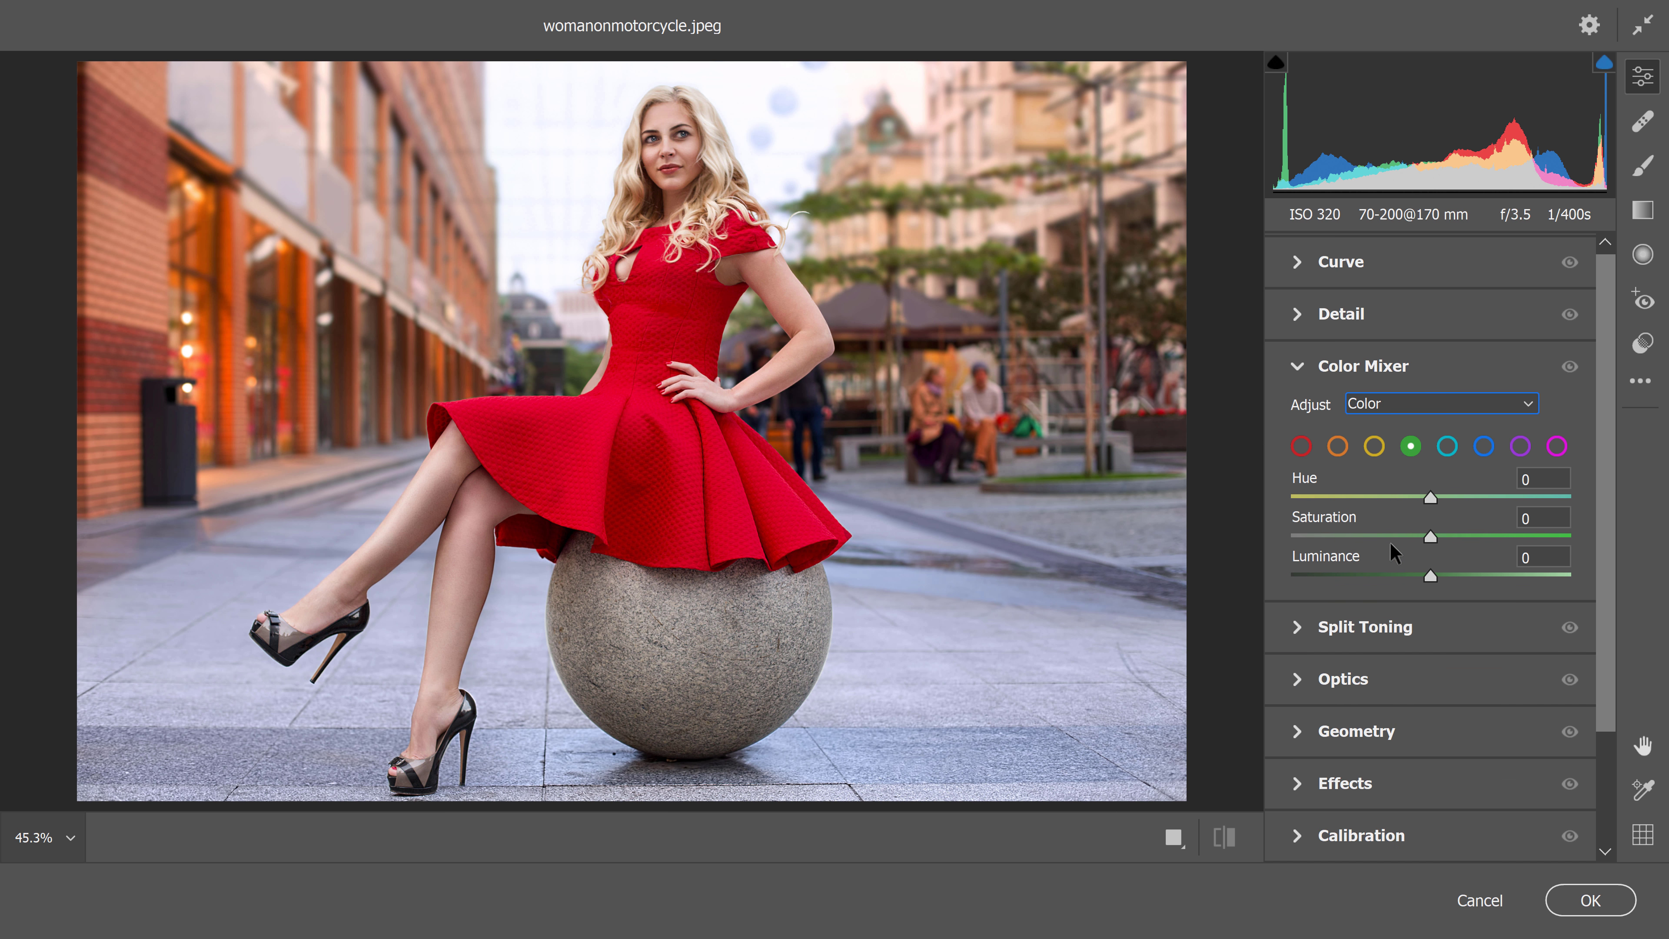
Step: Switch the Color Mixer to HSL and brighten the dress with the Targeted Adjustment tool, setting Luminance to Reds +17 and Oranges +6
click(1411, 405)
click(1402, 422)
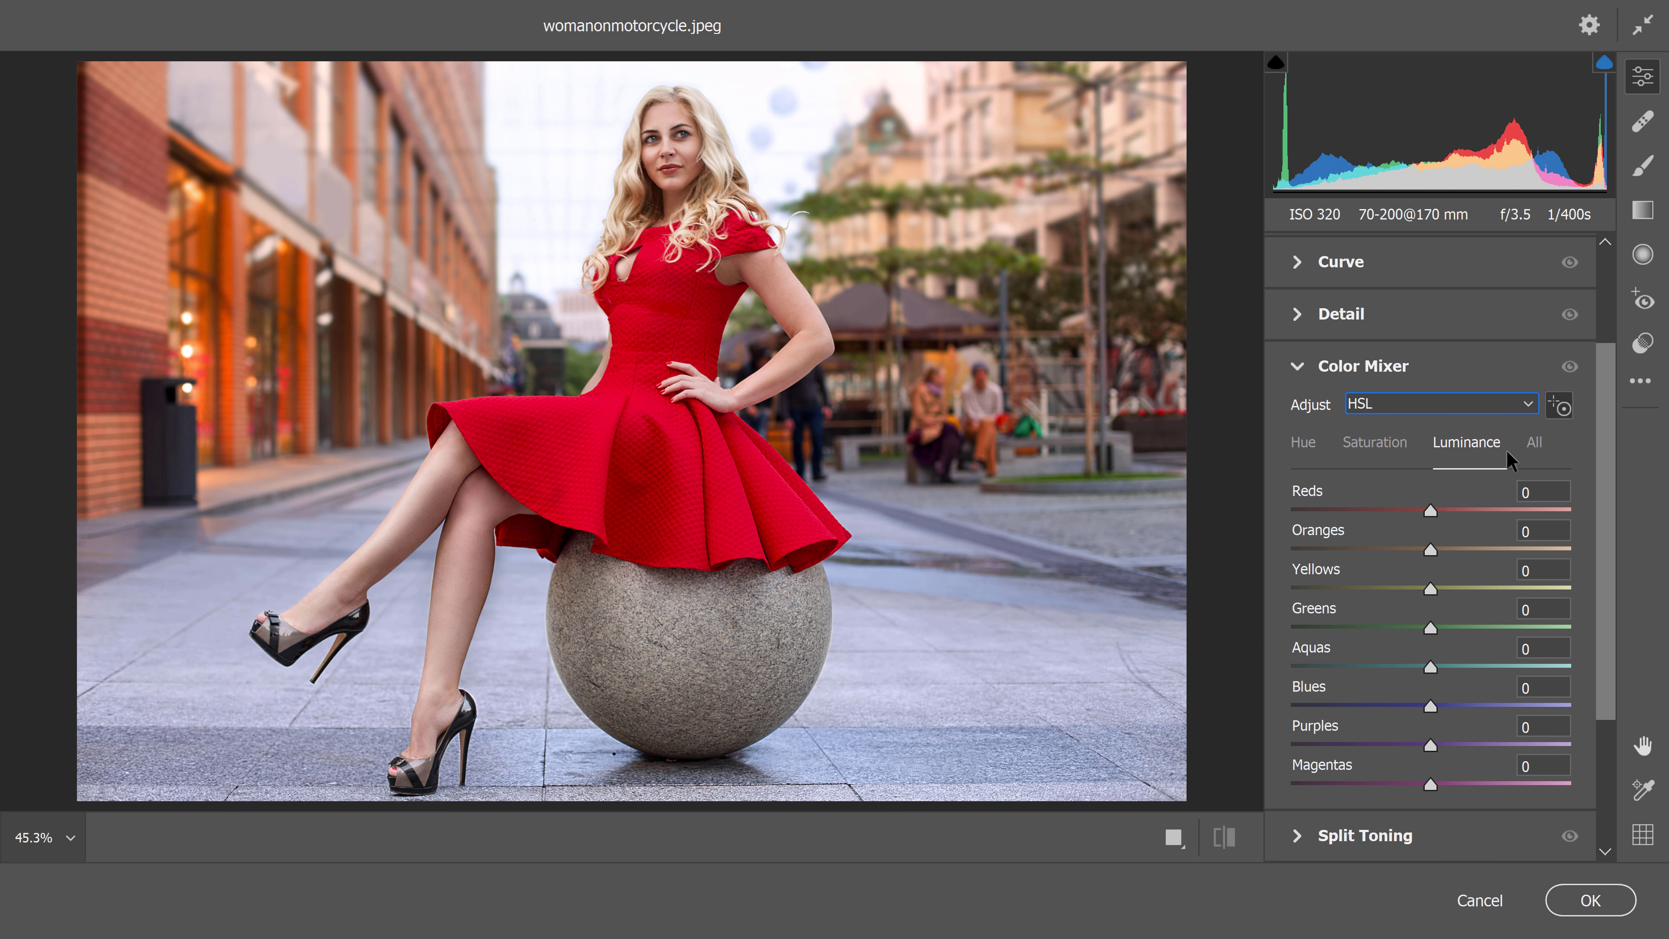
click(1557, 416)
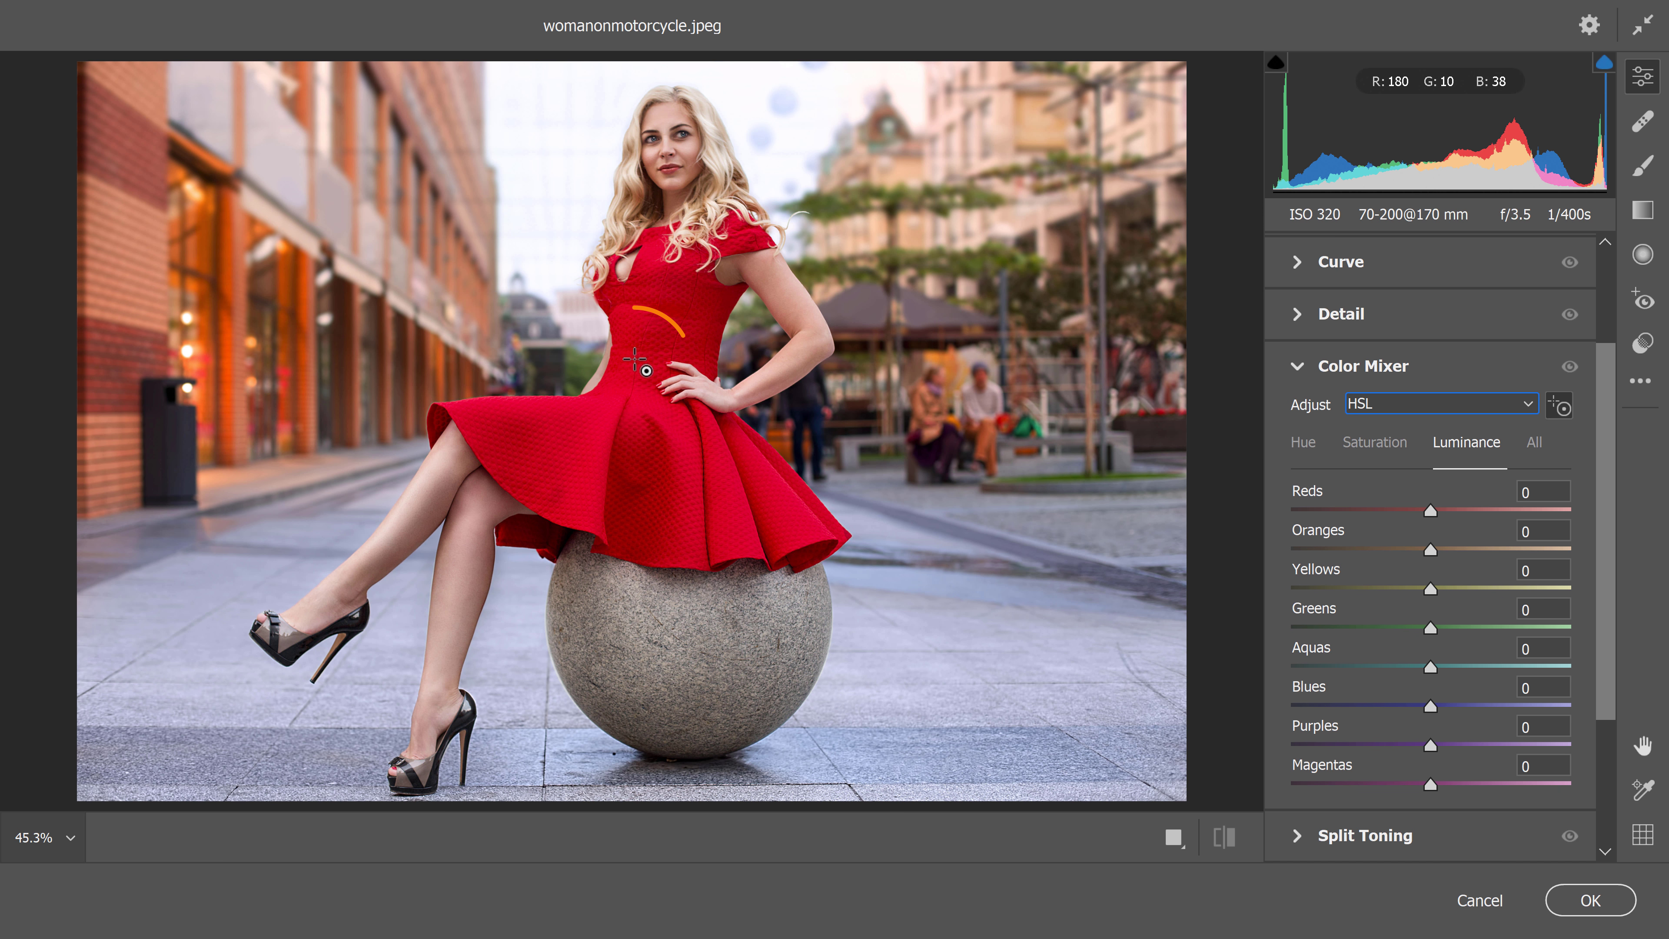
mouse_move(632, 357)
mouse_down()
mouse_move(644, 493)
mouse_move(642, 293)
mouse_move(643, 490)
mouse_move(627, 283)
mouse_move(648, 452)
mouse_move(652, 339)
mouse_up()
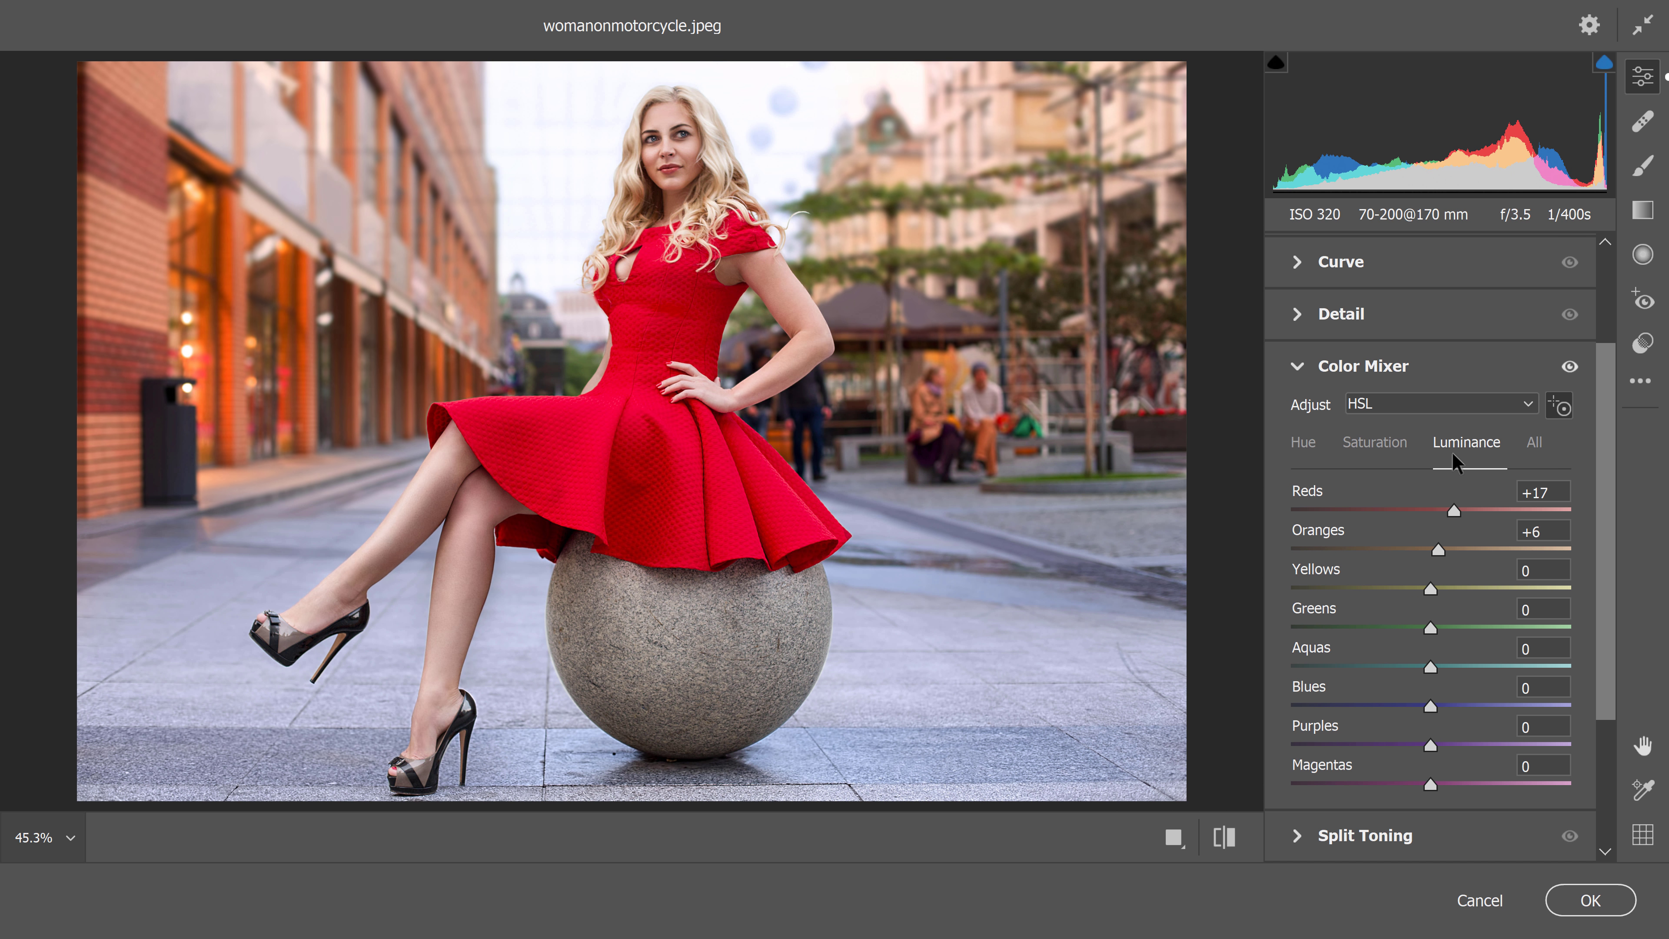
Step: Shift the dress color toward orange with the Targeted Adjustment tool, setting Hue to Reds +40 and Oranges +13
click(1300, 448)
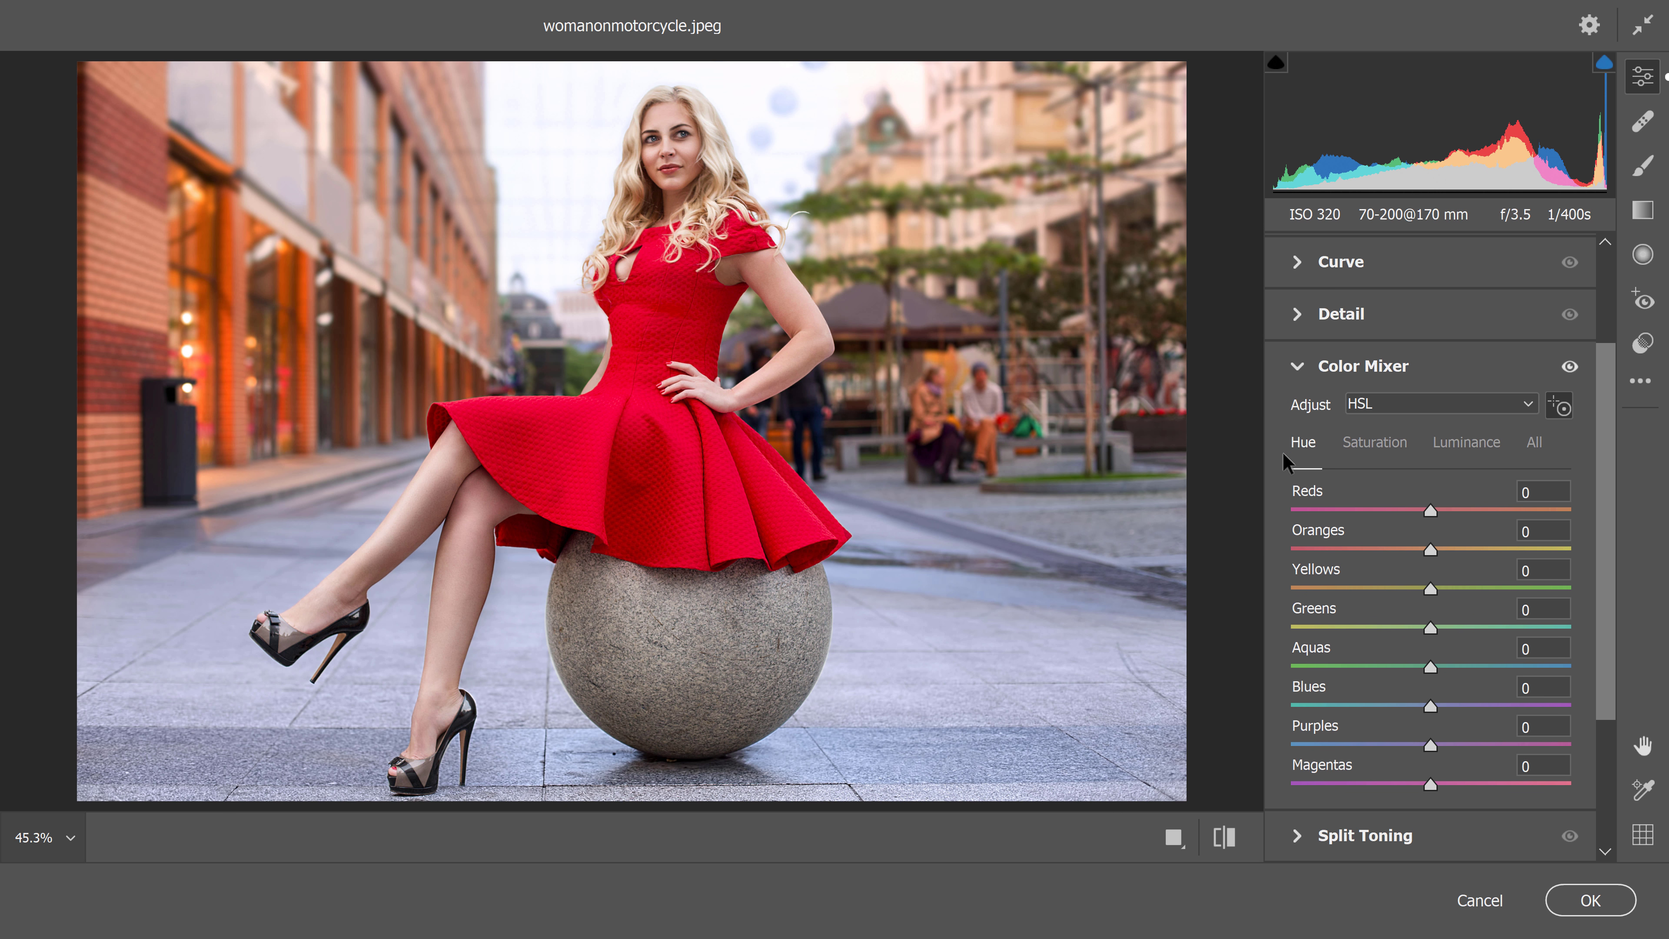
drag(632, 380, 653, 312)
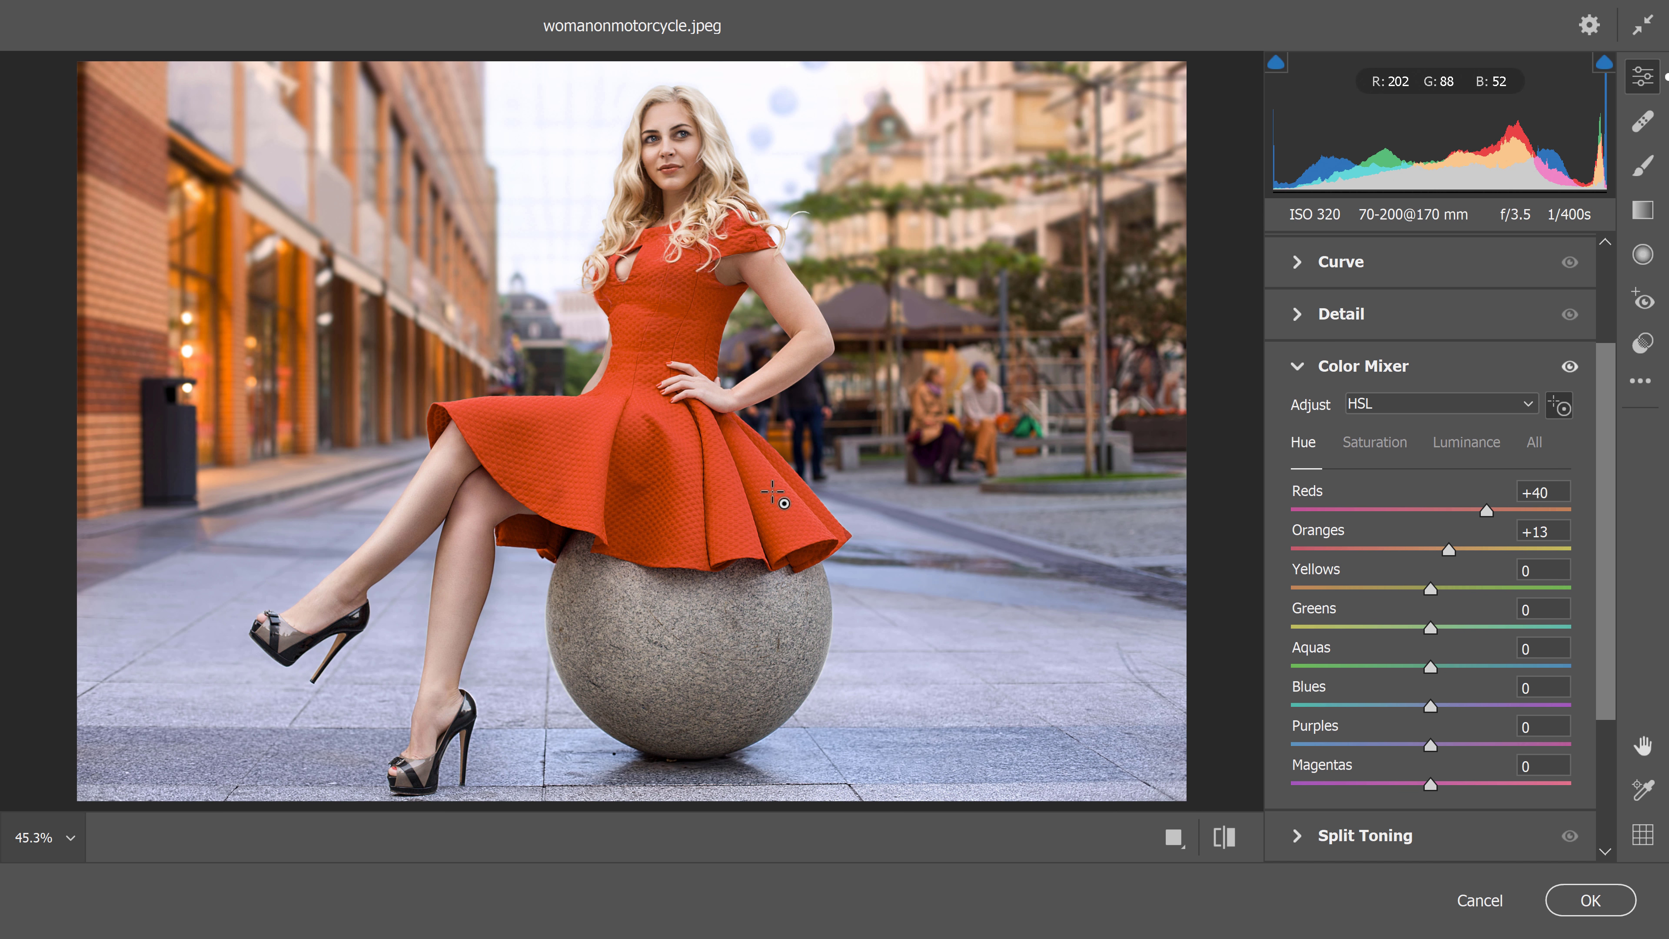
Step: Switch the Color Mixer from HSL to Color mode
click(1435, 398)
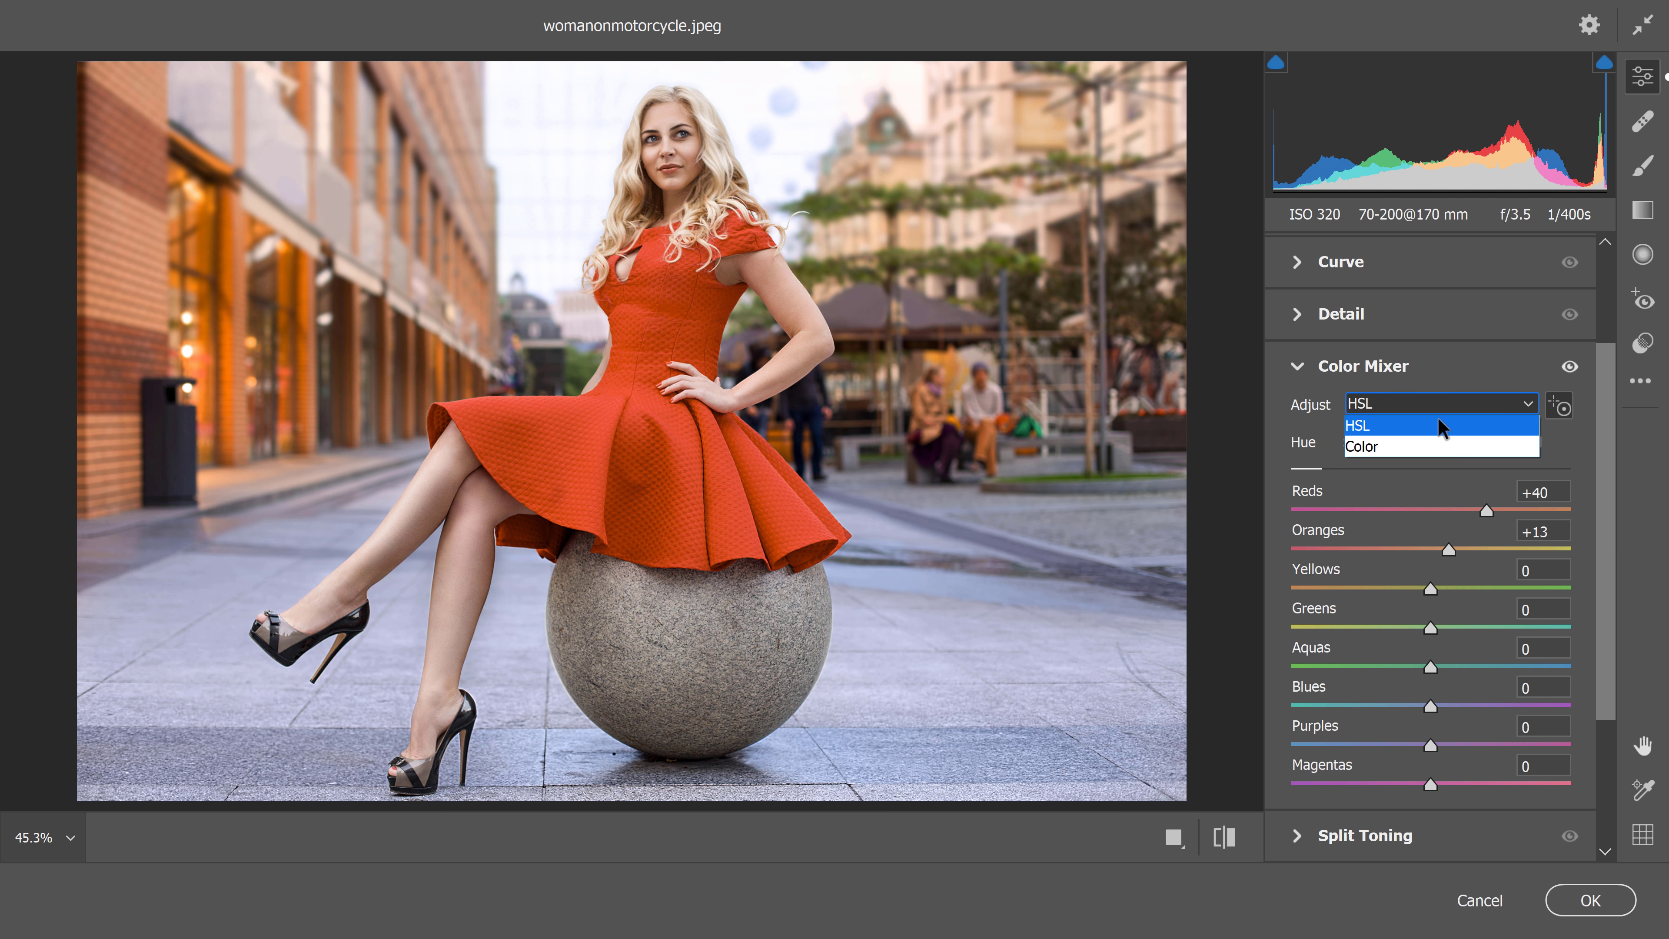
click(1440, 440)
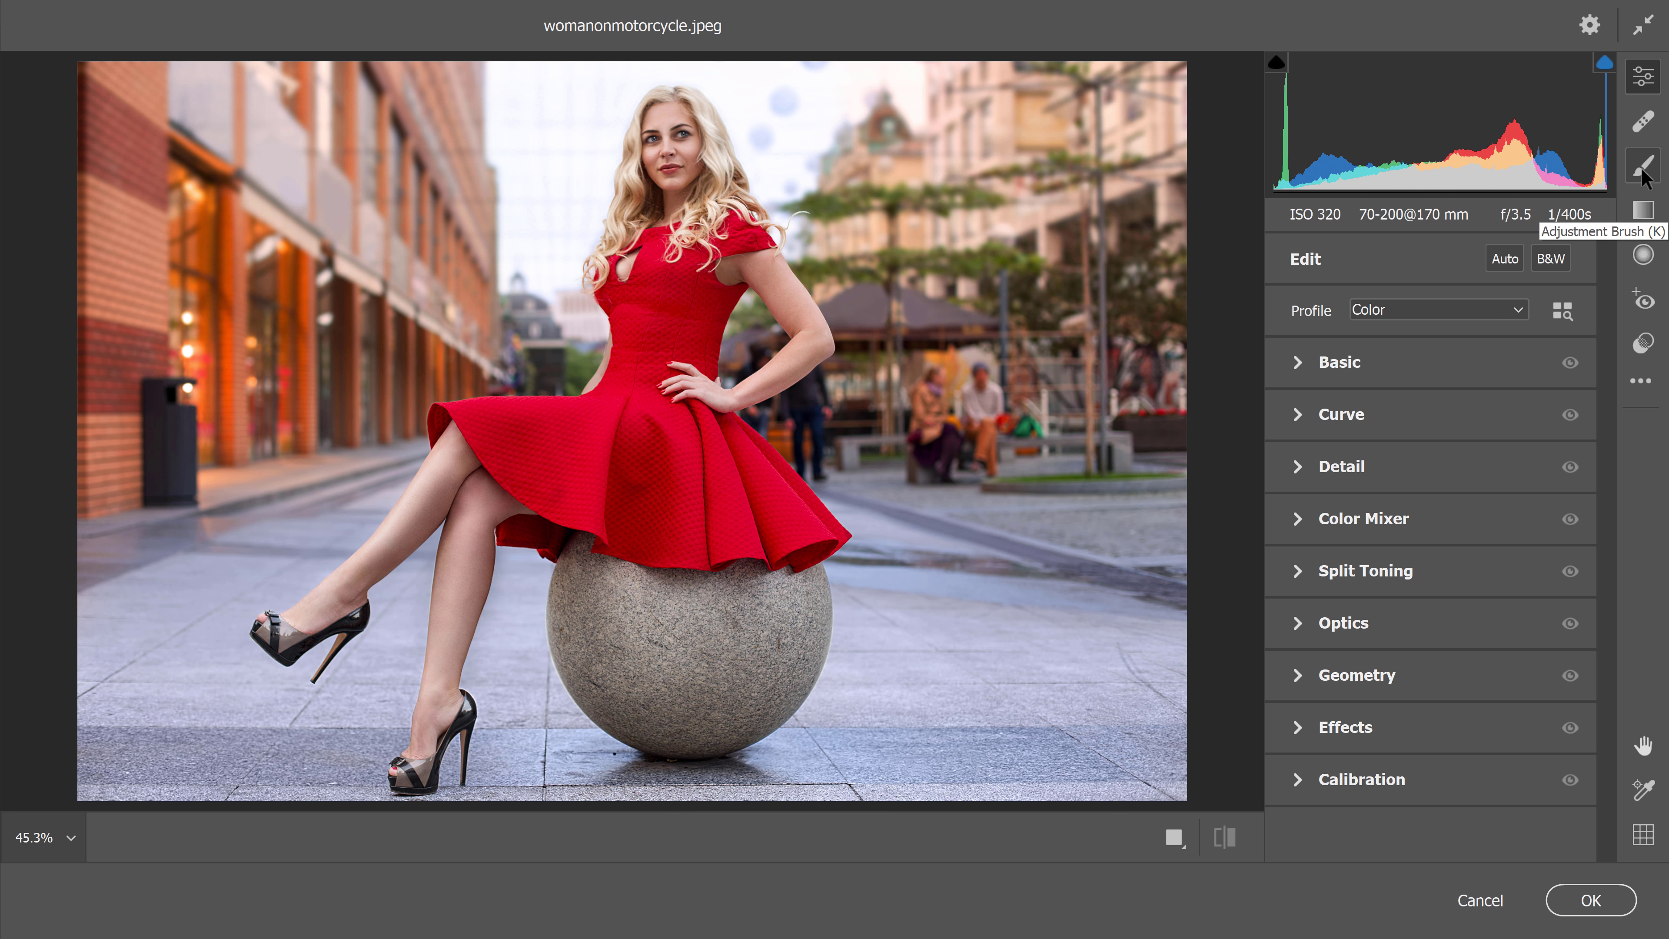
Step: Paint across the skirt of the red dress with the Adjustment Brush, and show then hide its mask overlay
click(1640, 169)
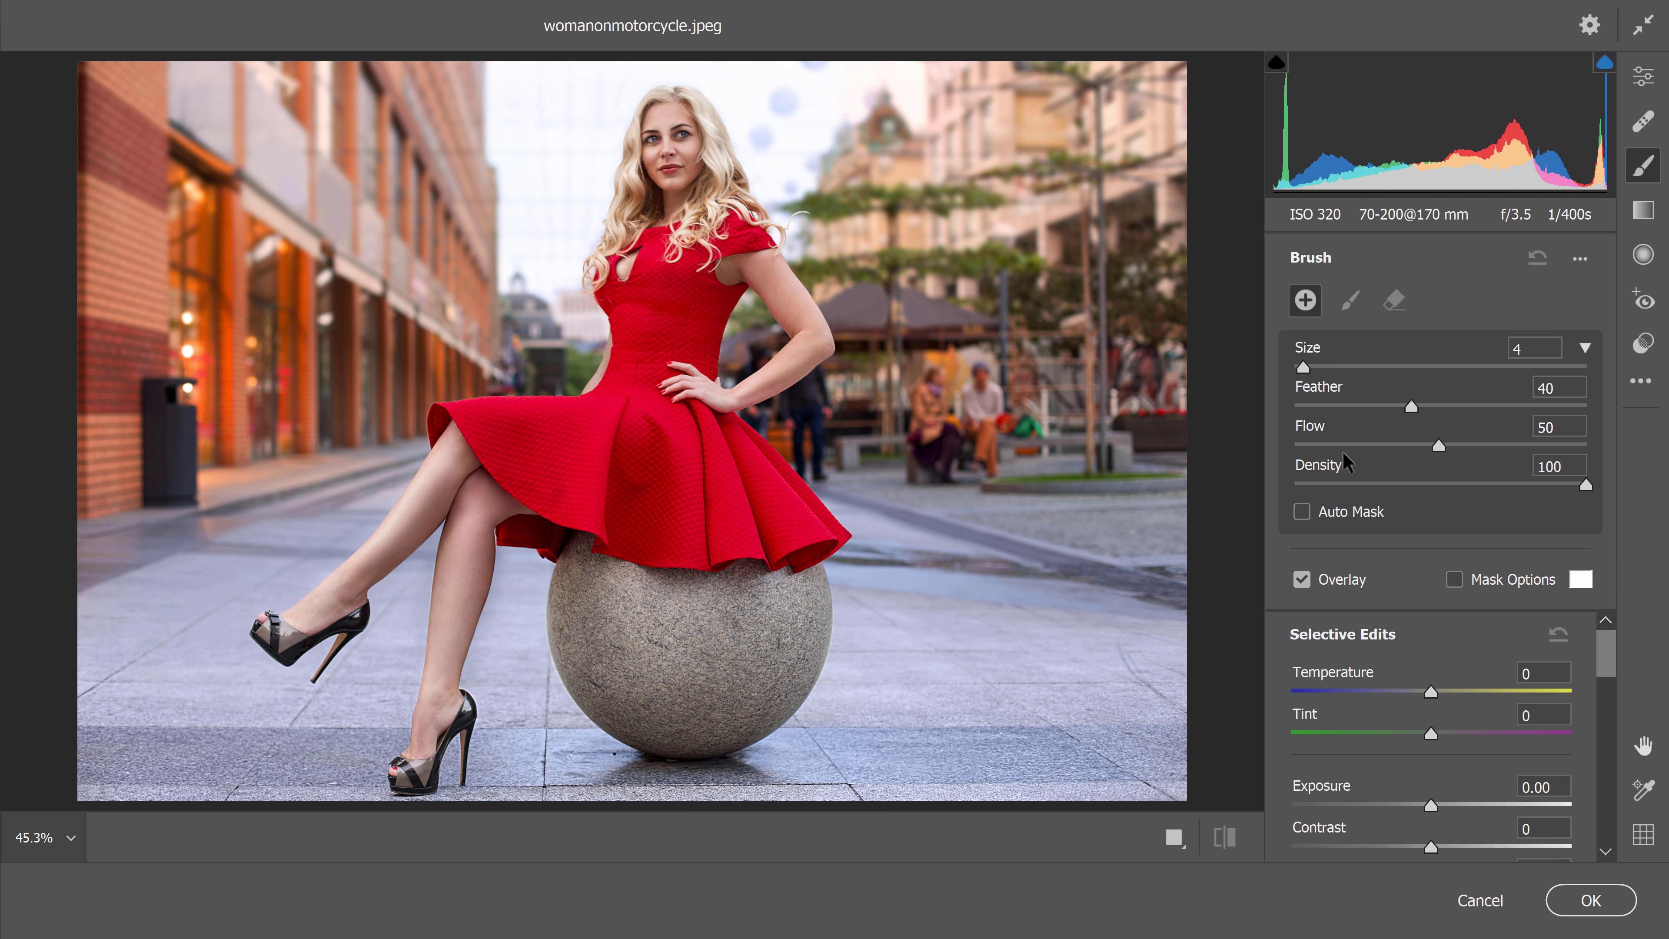
drag(588, 462, 539, 441)
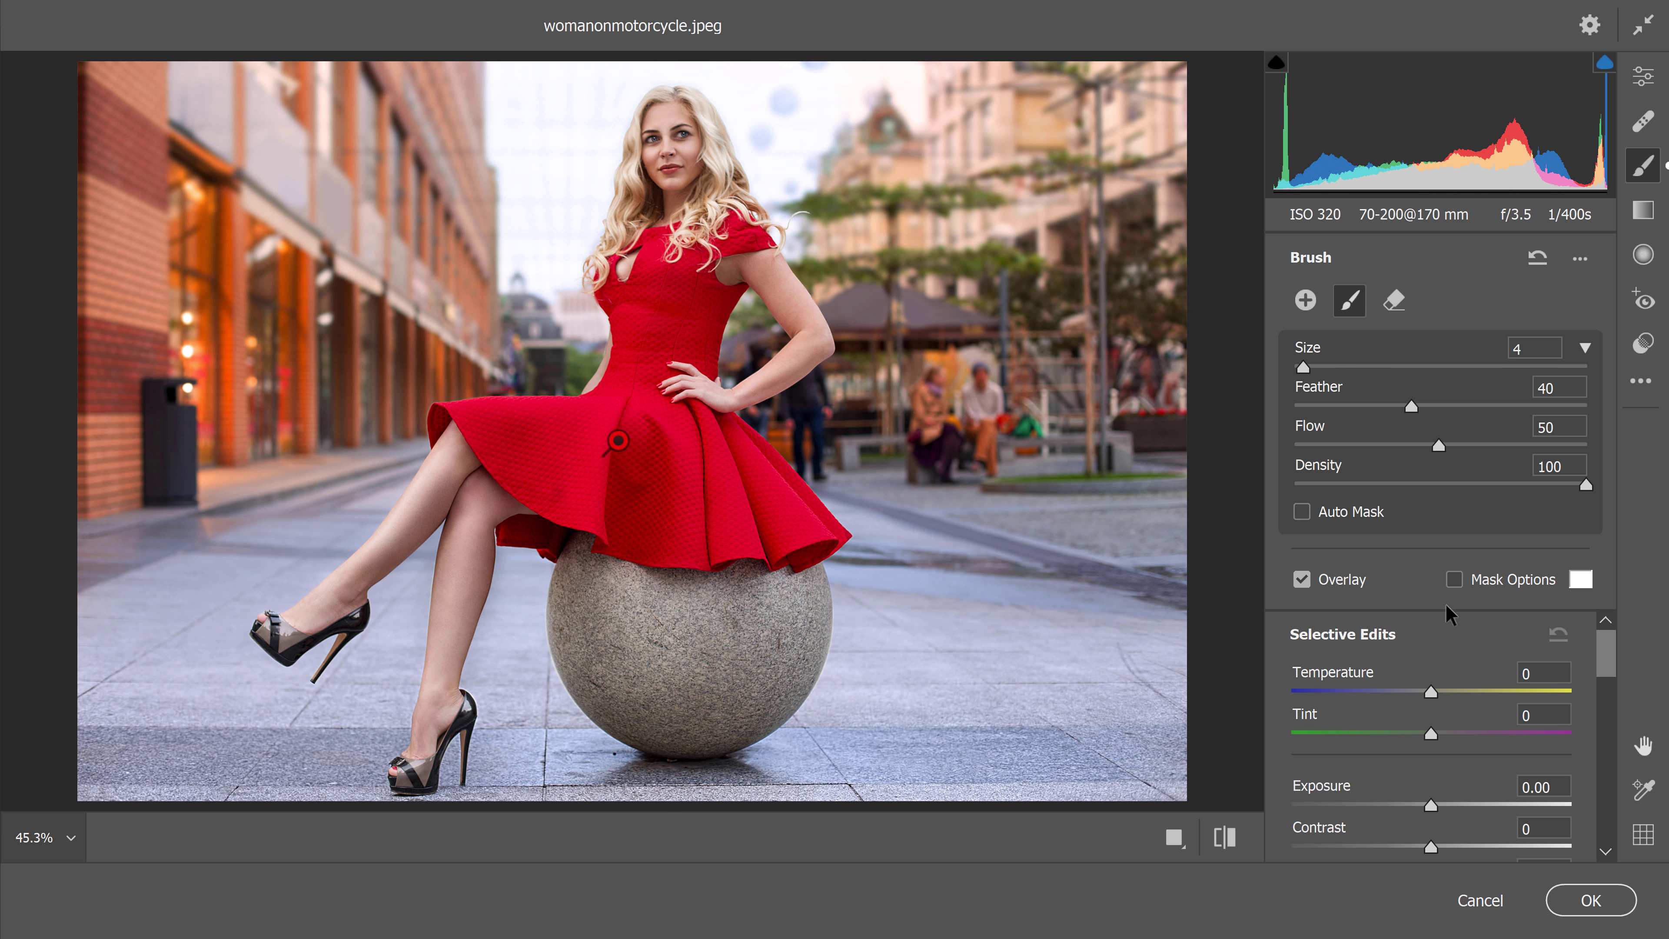
click(1455, 579)
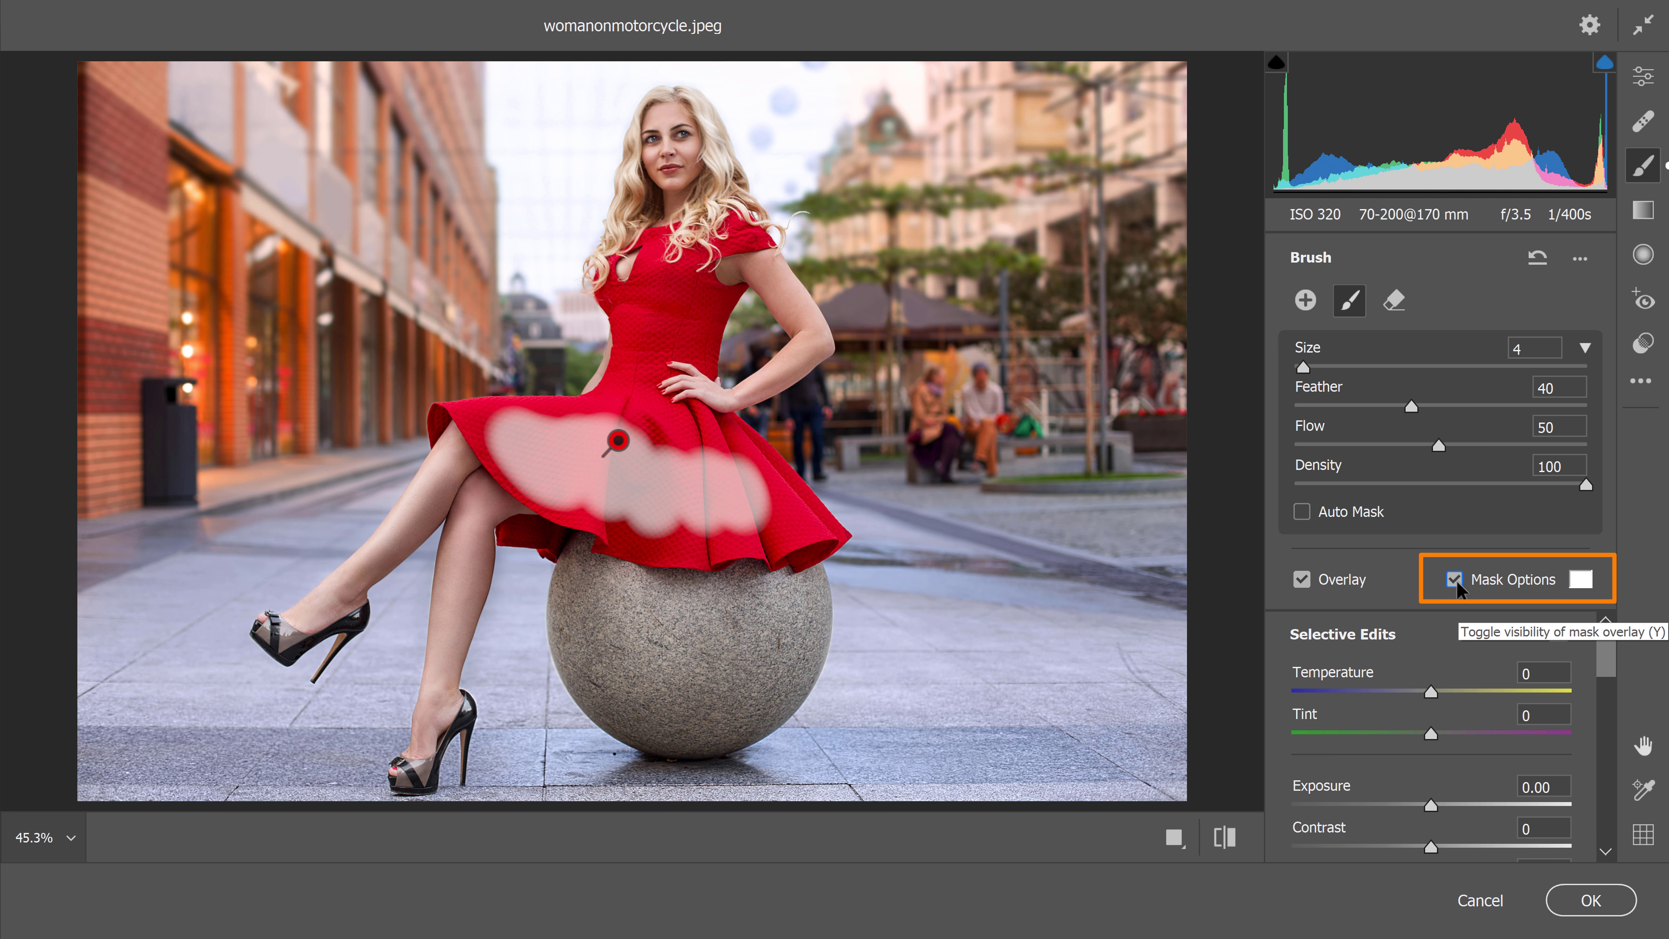
click(1455, 579)
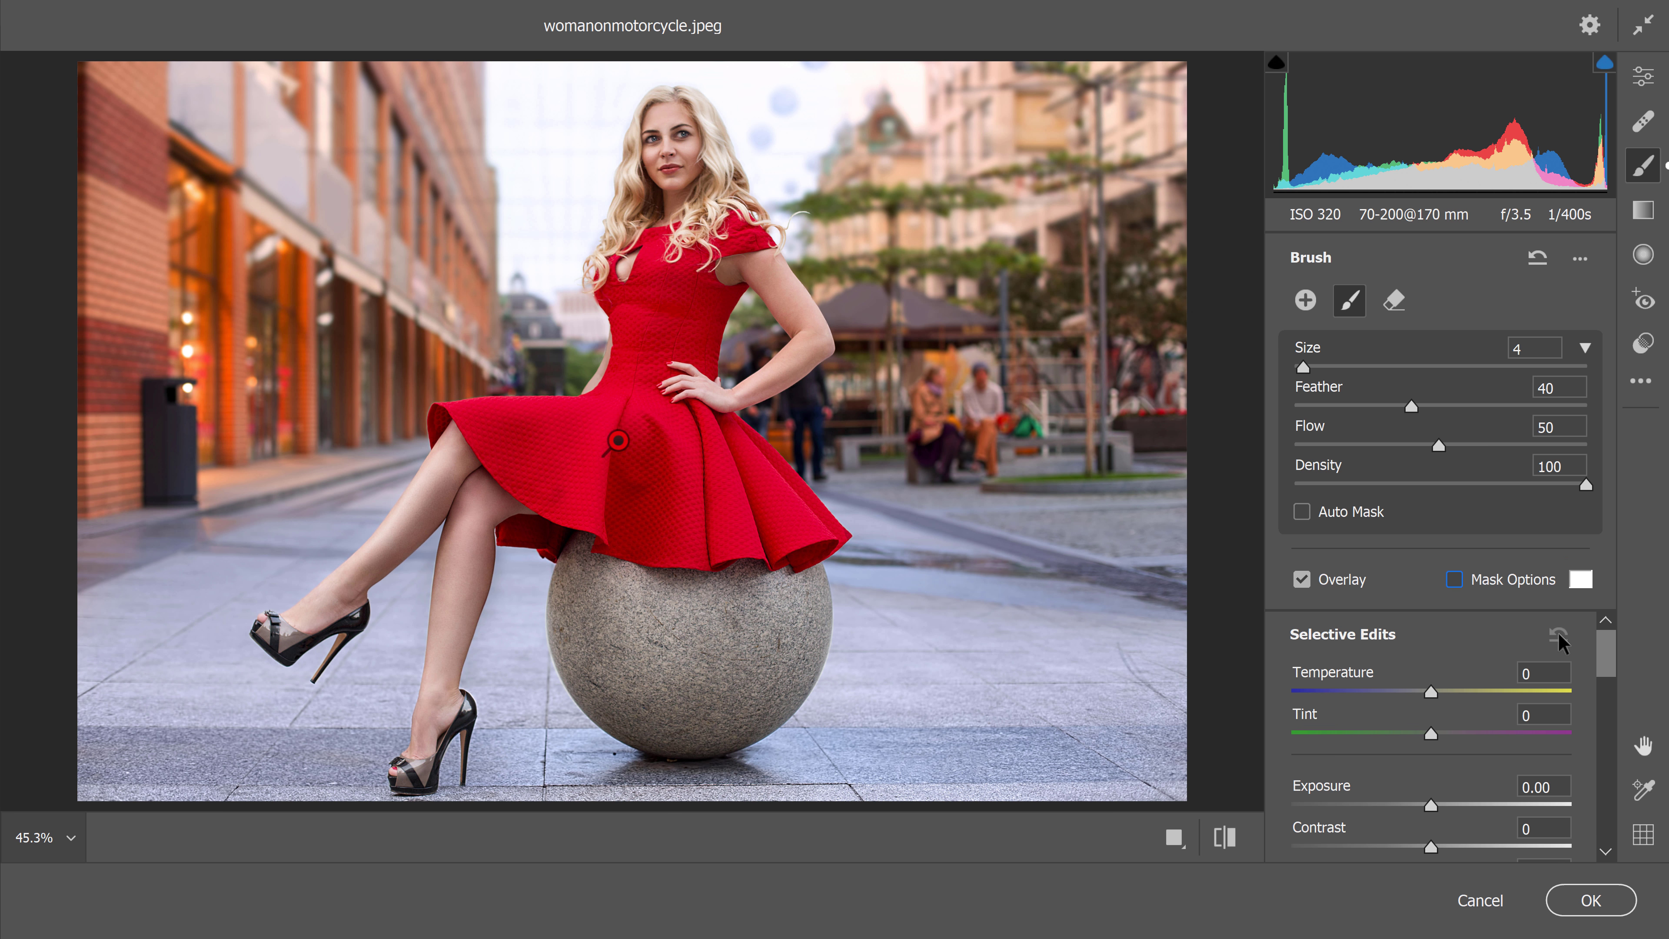
Step: Set the brush adjustment's Hue to -144.4 and extend the painted area over more of the dress
drag(1604, 652, 1588, 756)
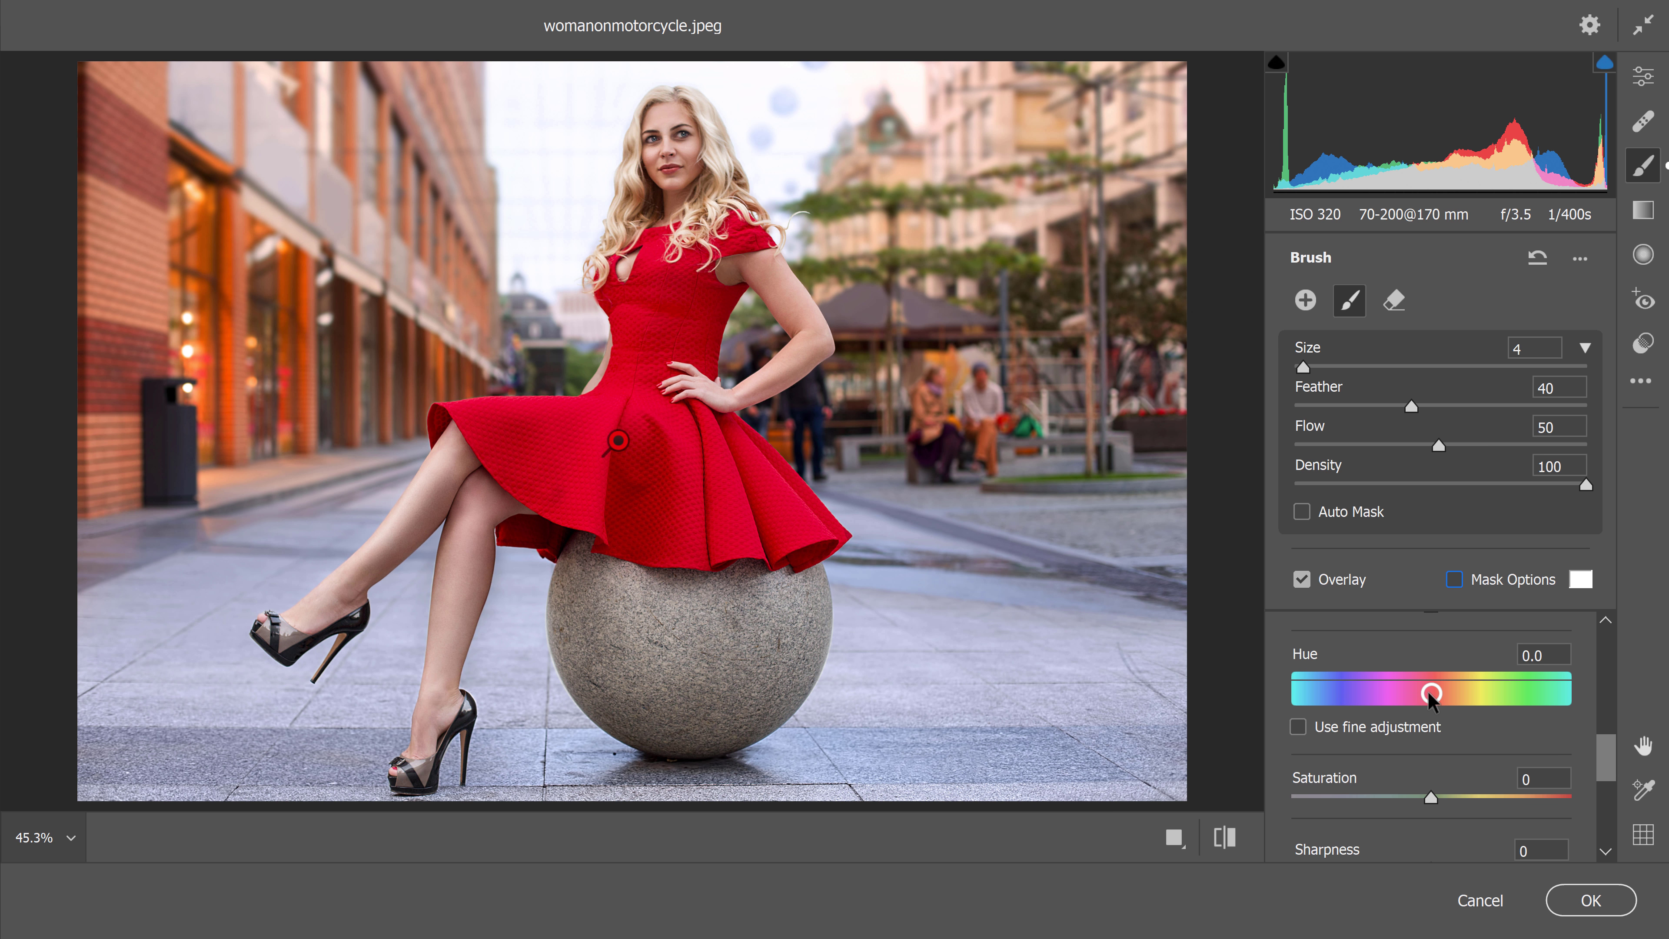
drag(1428, 693, 1319, 701)
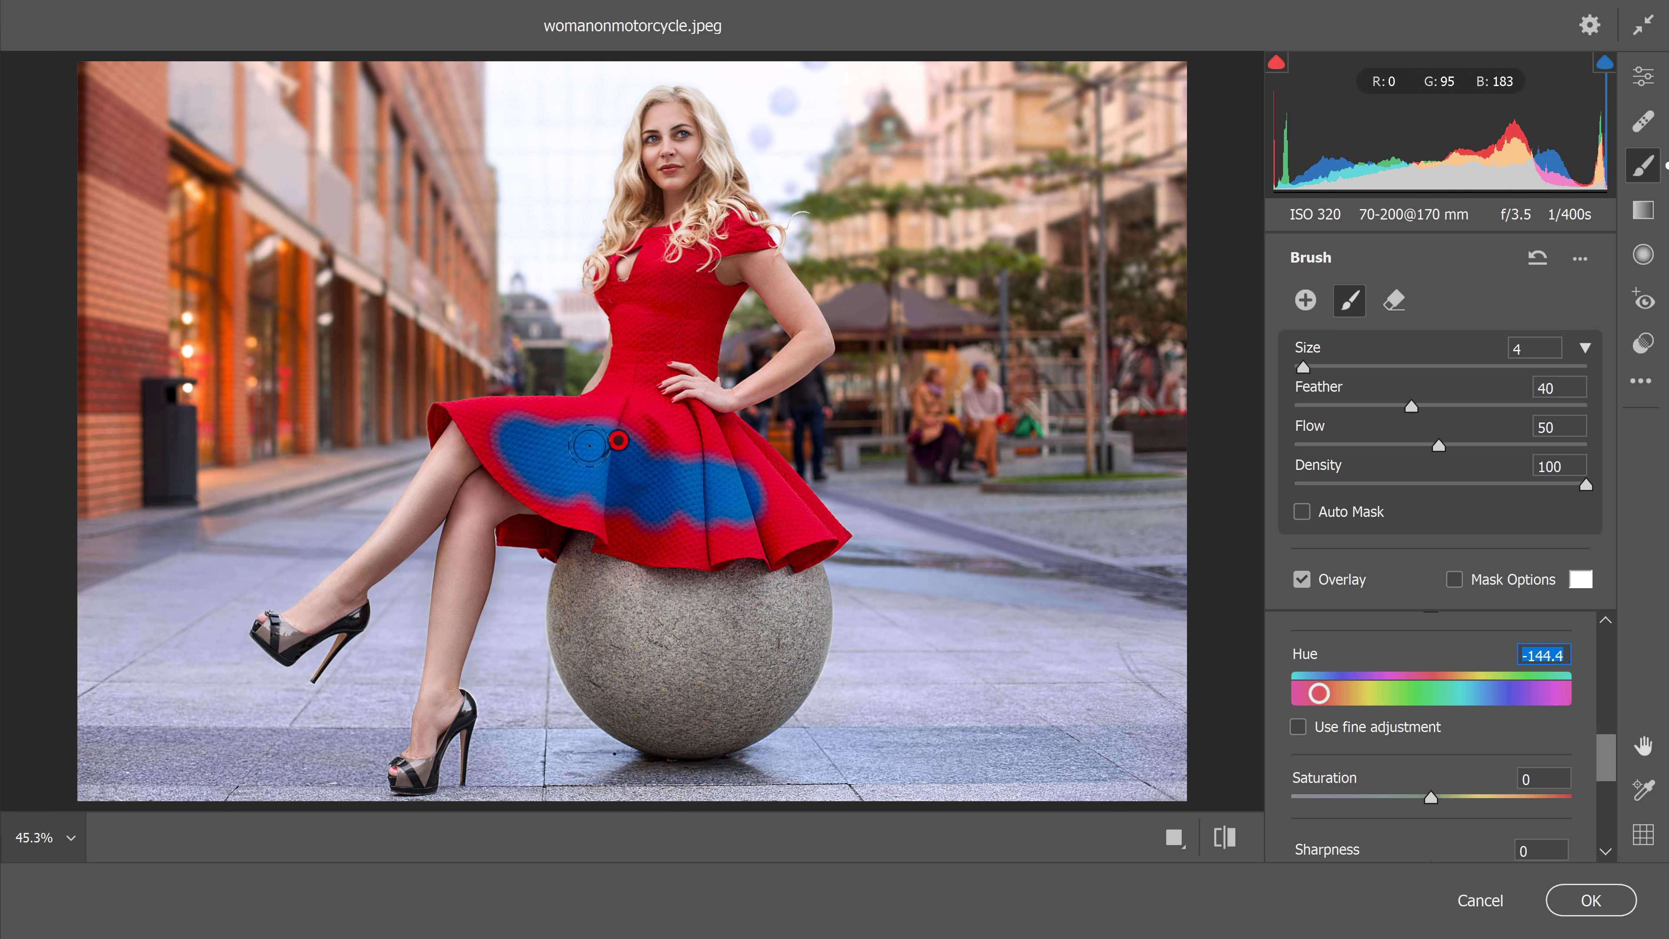
mouse_move(592, 442)
mouse_down()
mouse_move(532, 429)
mouse_move(604, 422)
mouse_move(714, 459)
mouse_move(708, 437)
mouse_move(791, 514)
mouse_move(658, 517)
mouse_move(511, 439)
mouse_move(628, 417)
mouse_move(647, 329)
mouse_move(687, 297)
mouse_move(678, 329)
mouse_move(641, 308)
mouse_move(688, 319)
mouse_move(644, 373)
mouse_move(676, 531)
mouse_move(638, 530)
mouse_move(524, 465)
mouse_up()
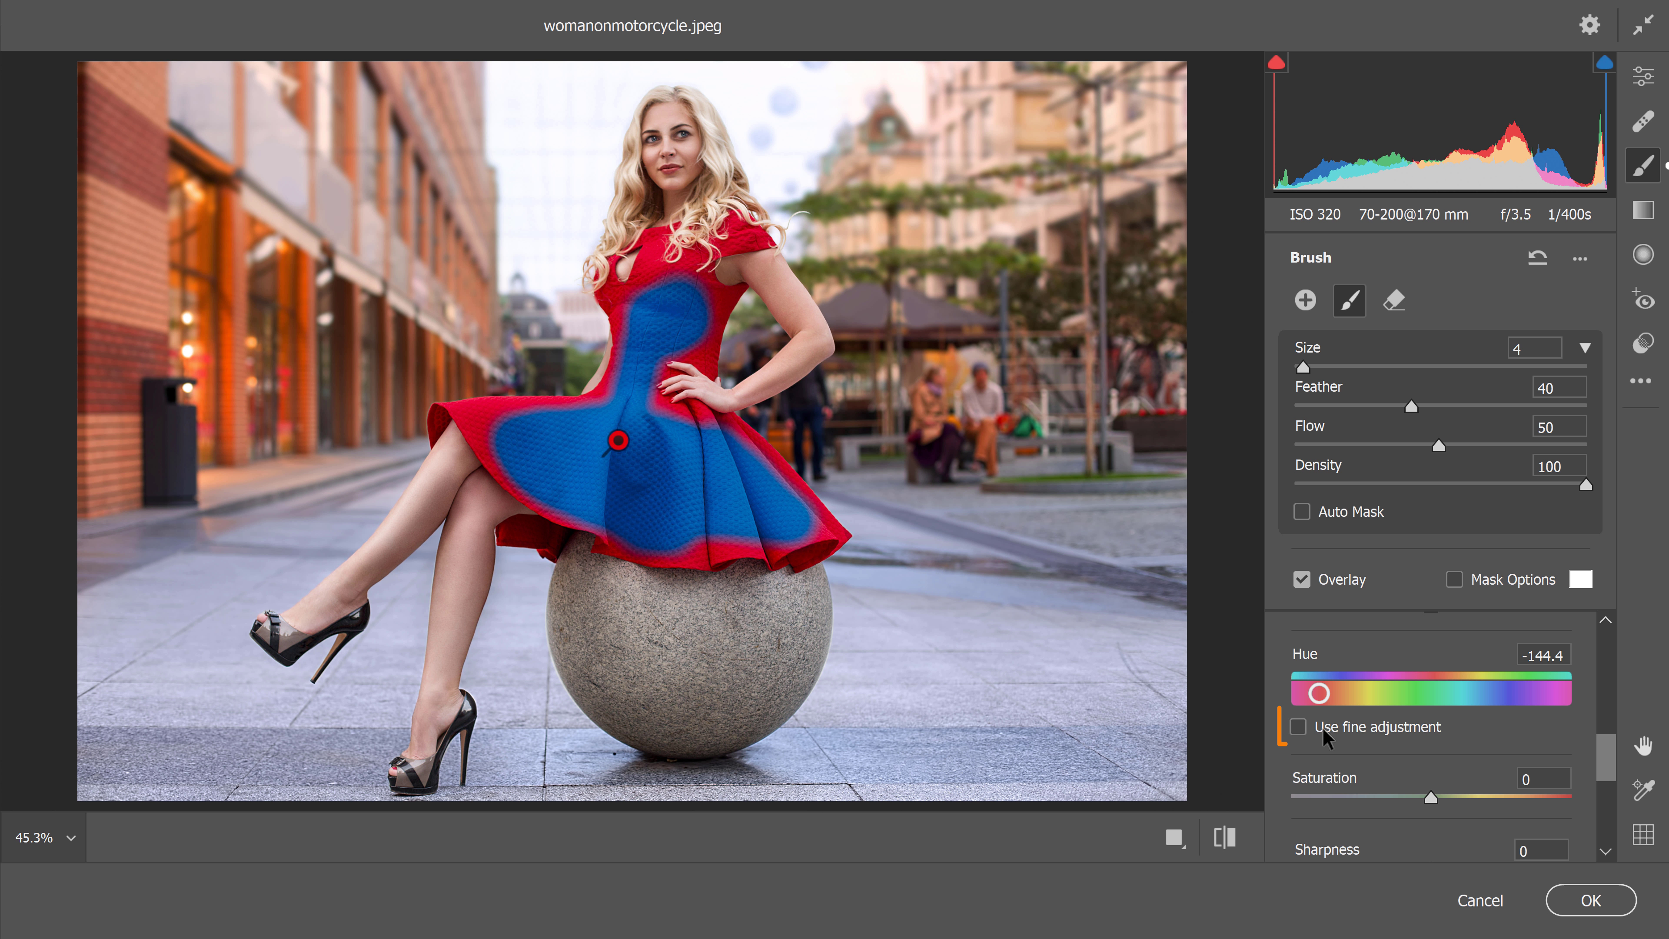
Step: Enable fine adjustment for the brush Hue, shift the dress hue, and disable fine adjustment again
click(1298, 726)
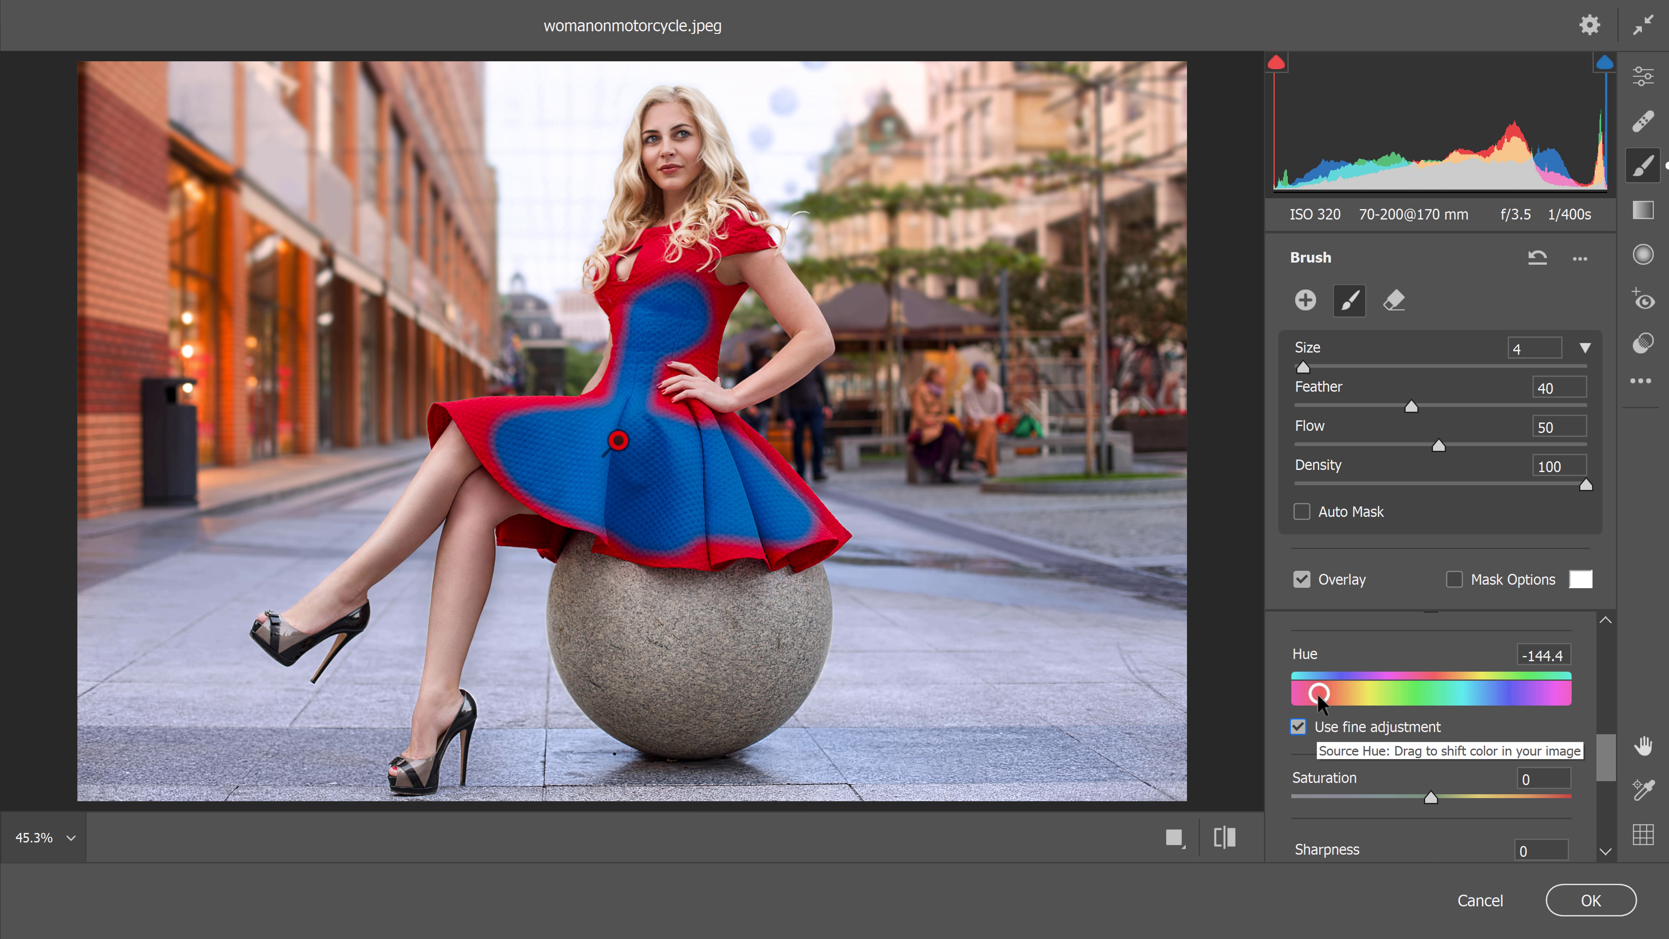
mouse_move(1321, 702)
mouse_down()
mouse_move(1552, 692)
mouse_move(1240, 700)
mouse_move(1539, 694)
mouse_move(1288, 704)
mouse_move(1448, 698)
mouse_up()
click(1298, 726)
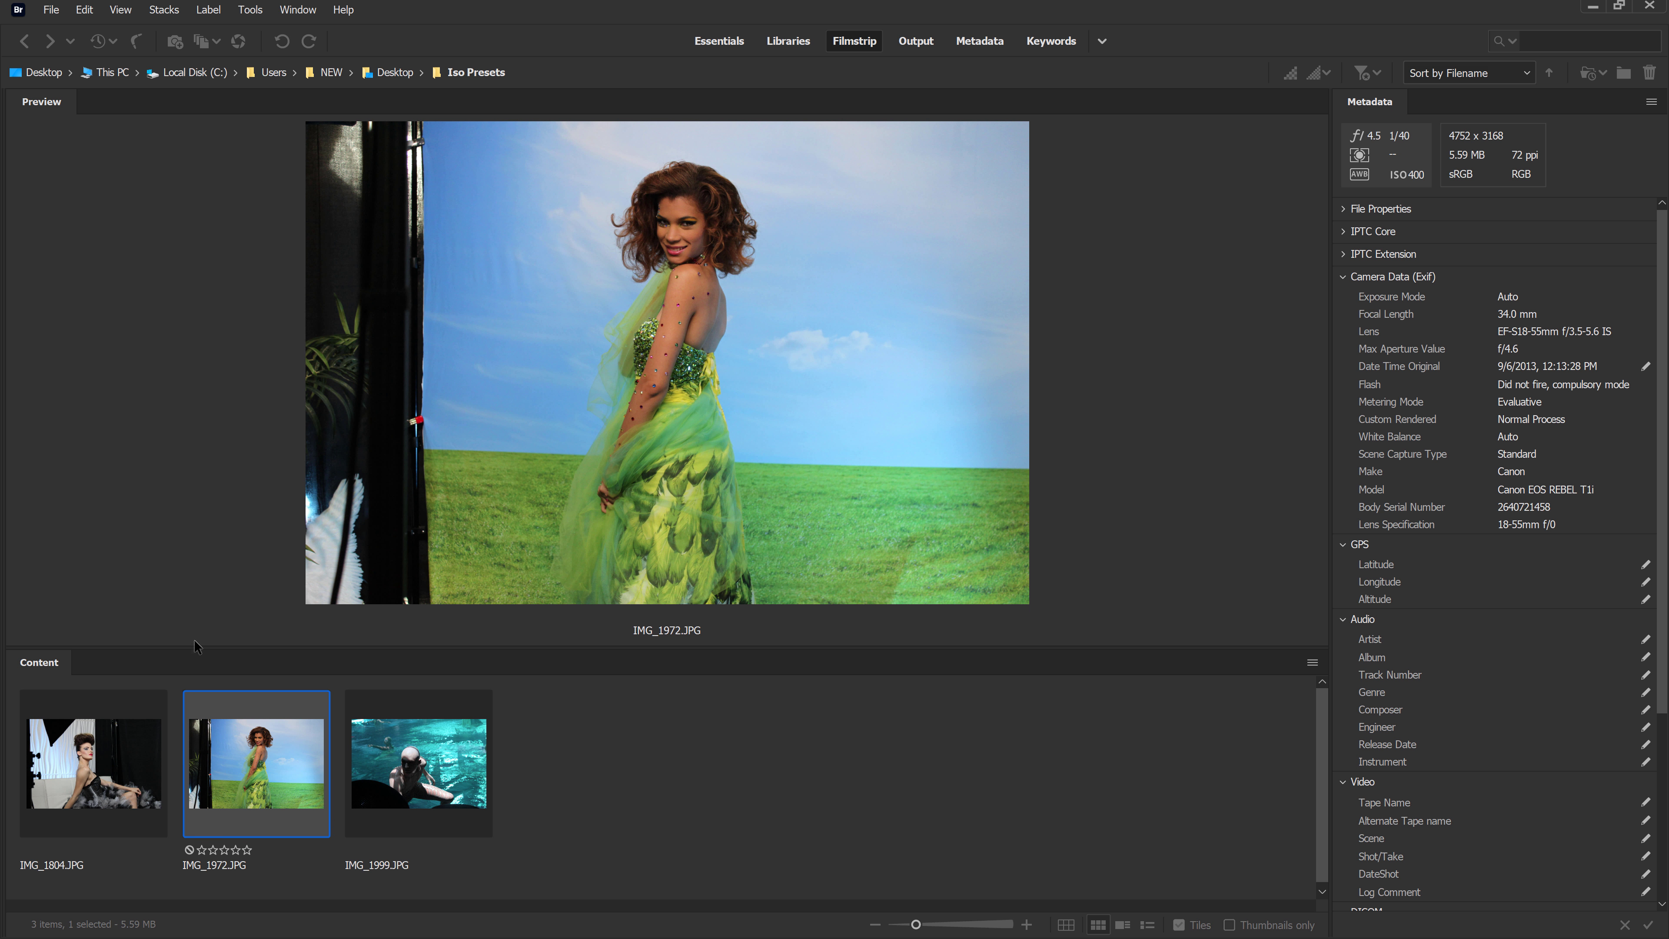
Step: In Adobe Bridge, compare the ISO metadata of IMG_1804.JPG and IMG_1999.JPG
click(129, 768)
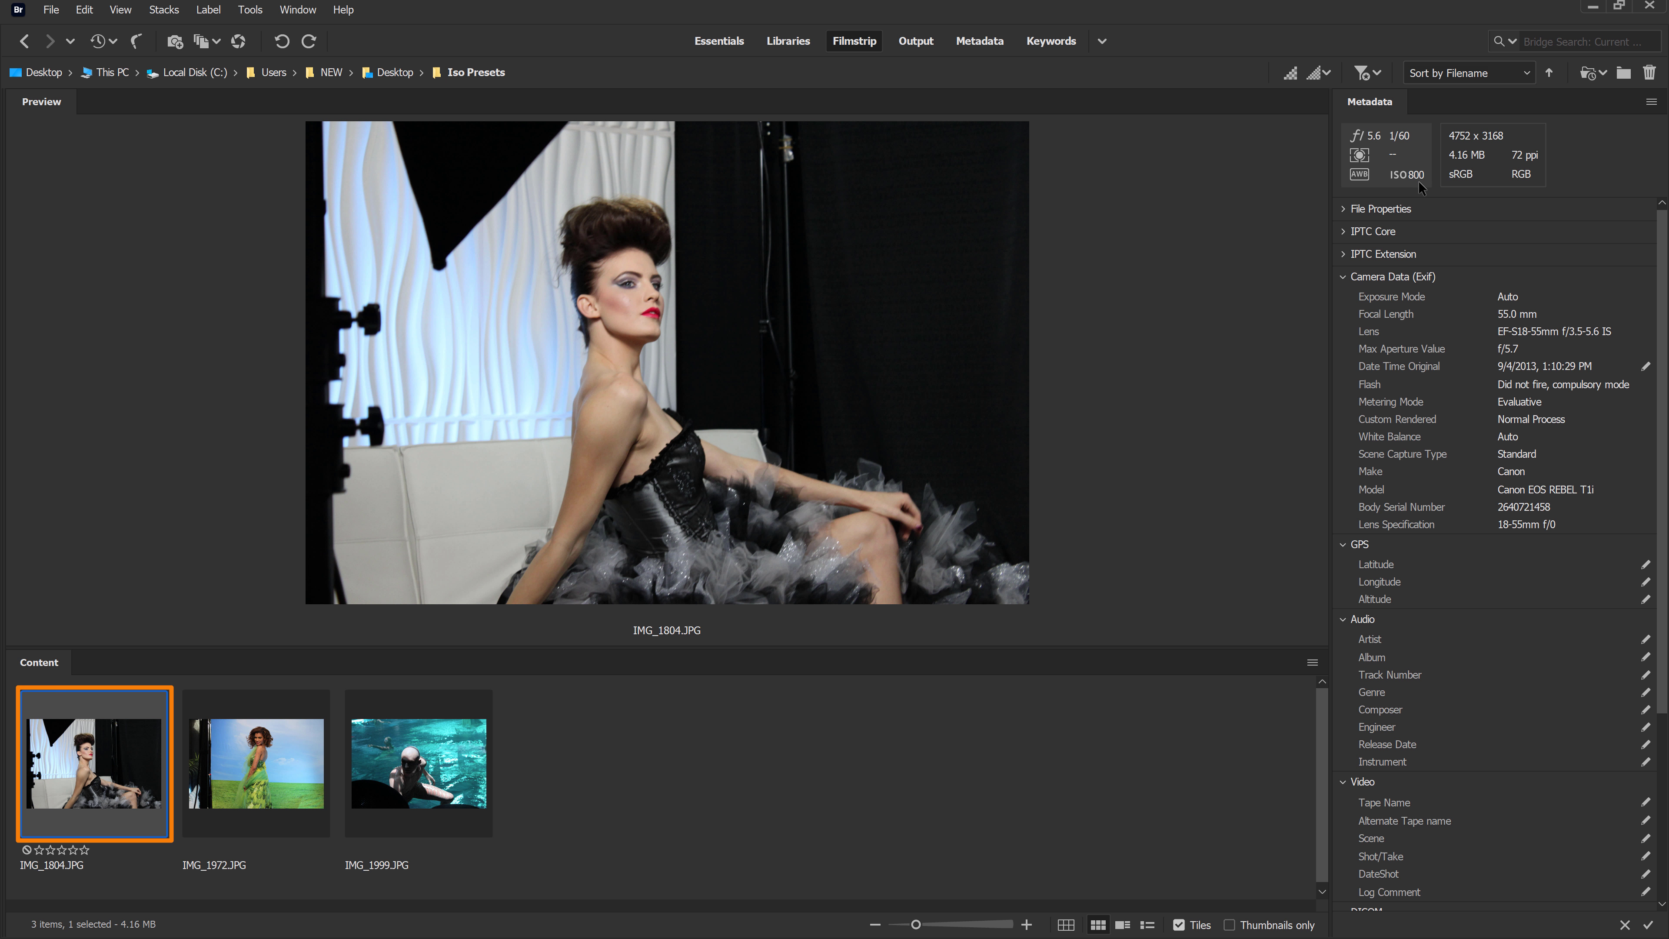
click(462, 767)
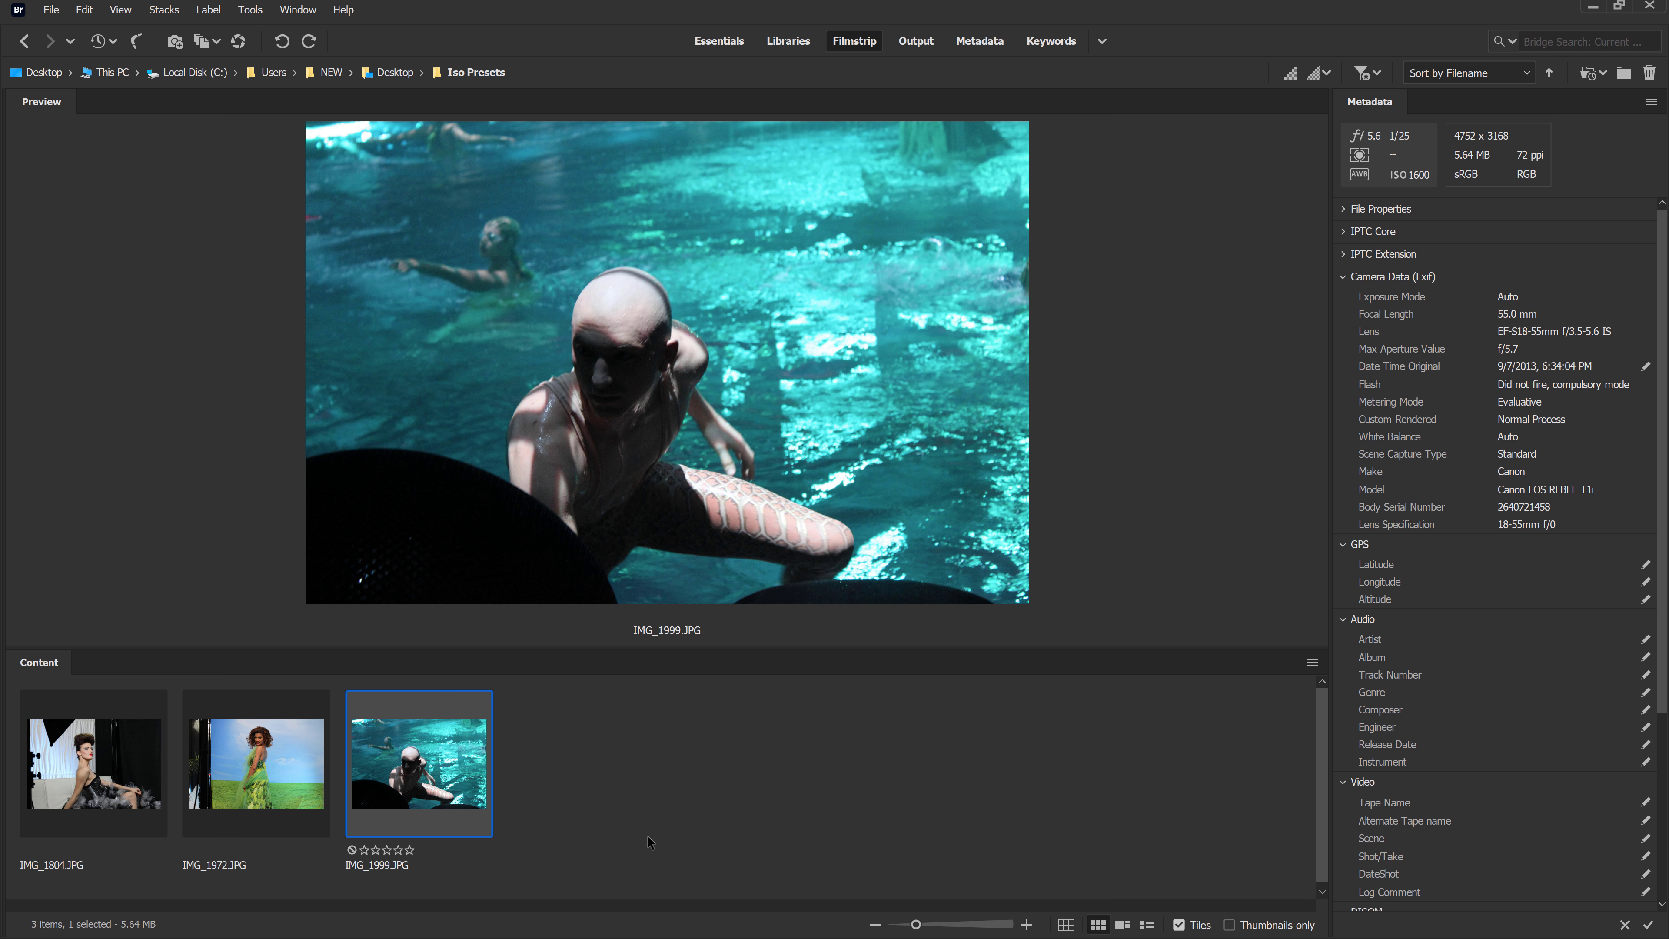
Step: Open IMG_1972.JPG and IMG_1999.JPG together in Camera Raw and select both images for editing
click(279, 775)
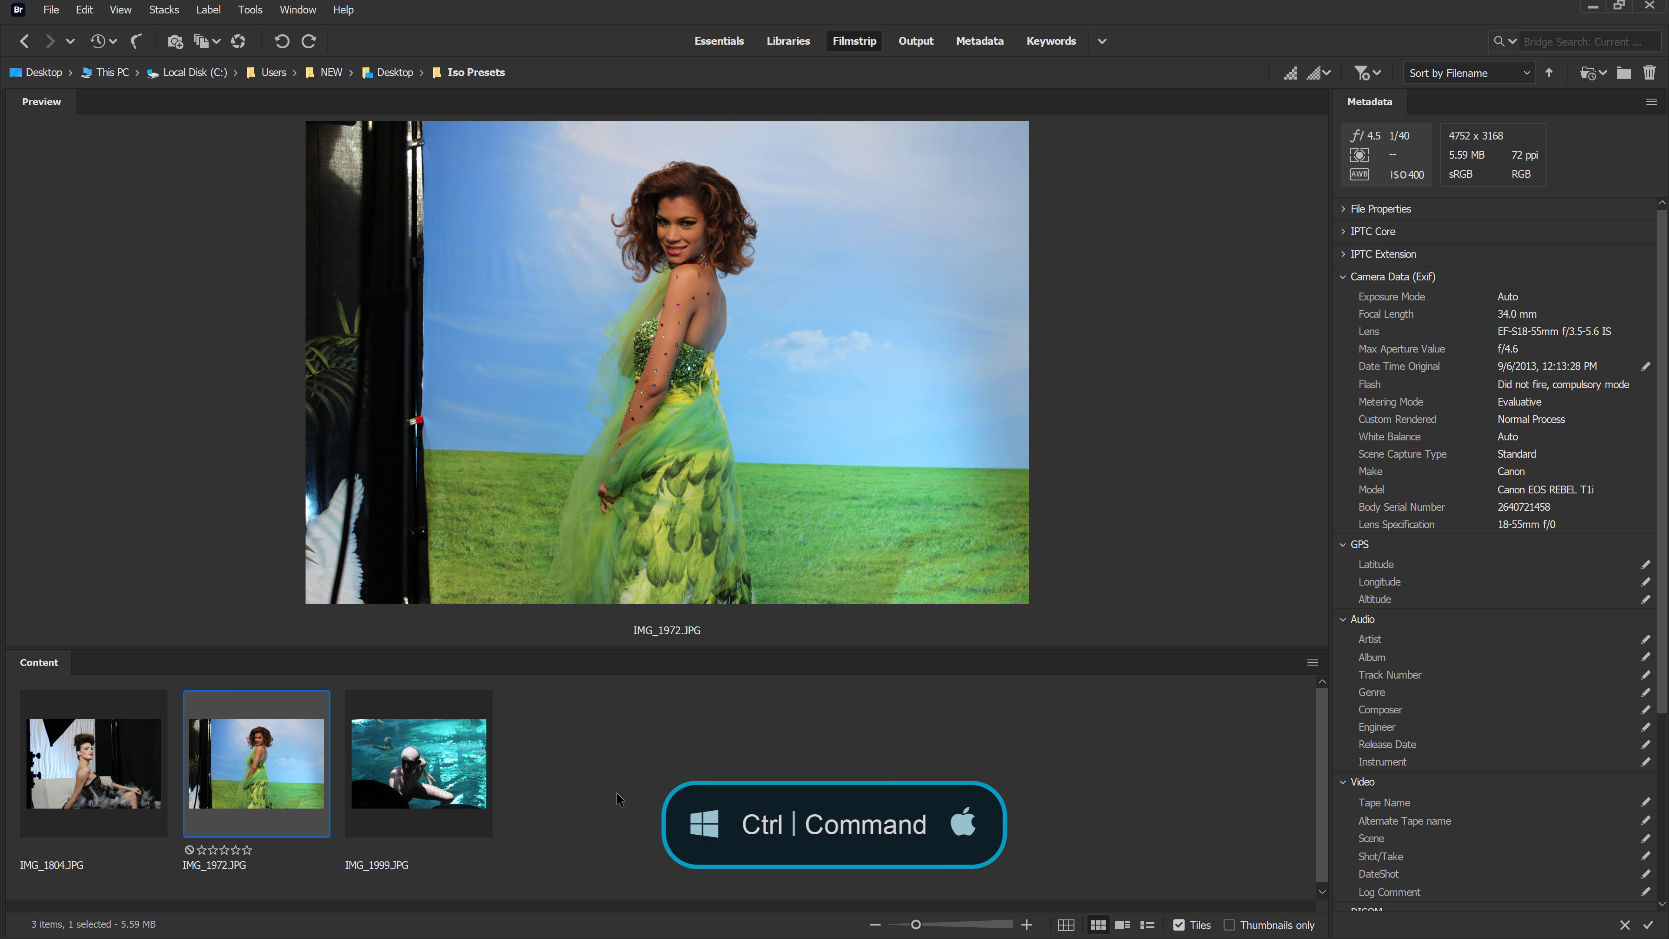
ctrl+click(484, 794)
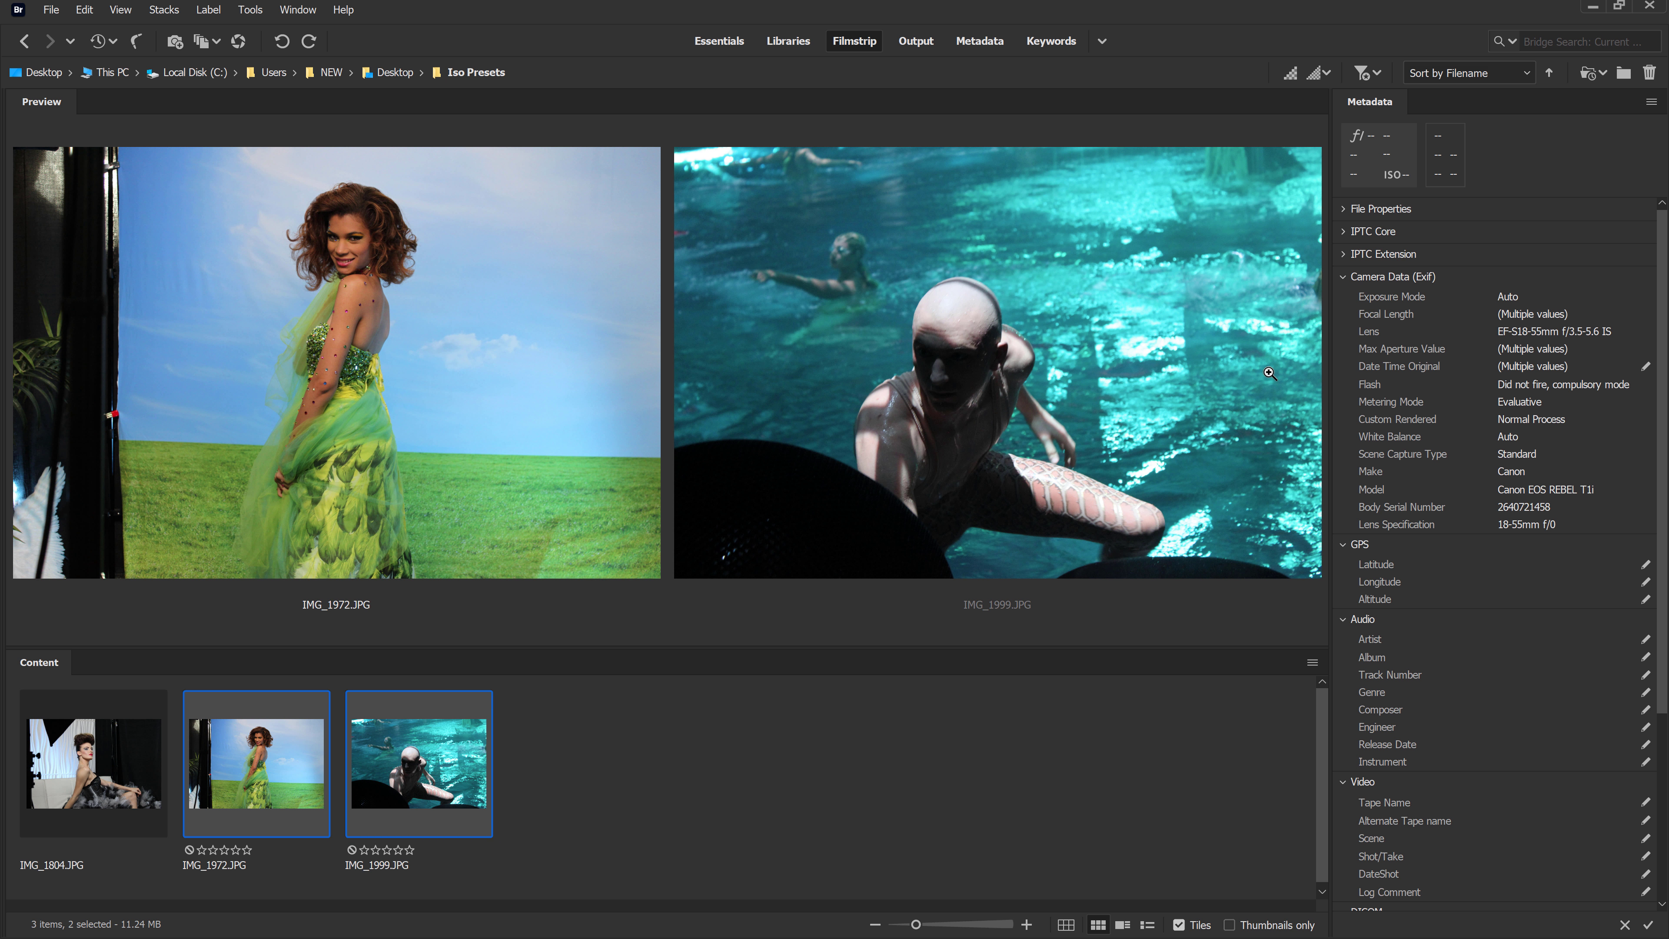
right_click(407, 768)
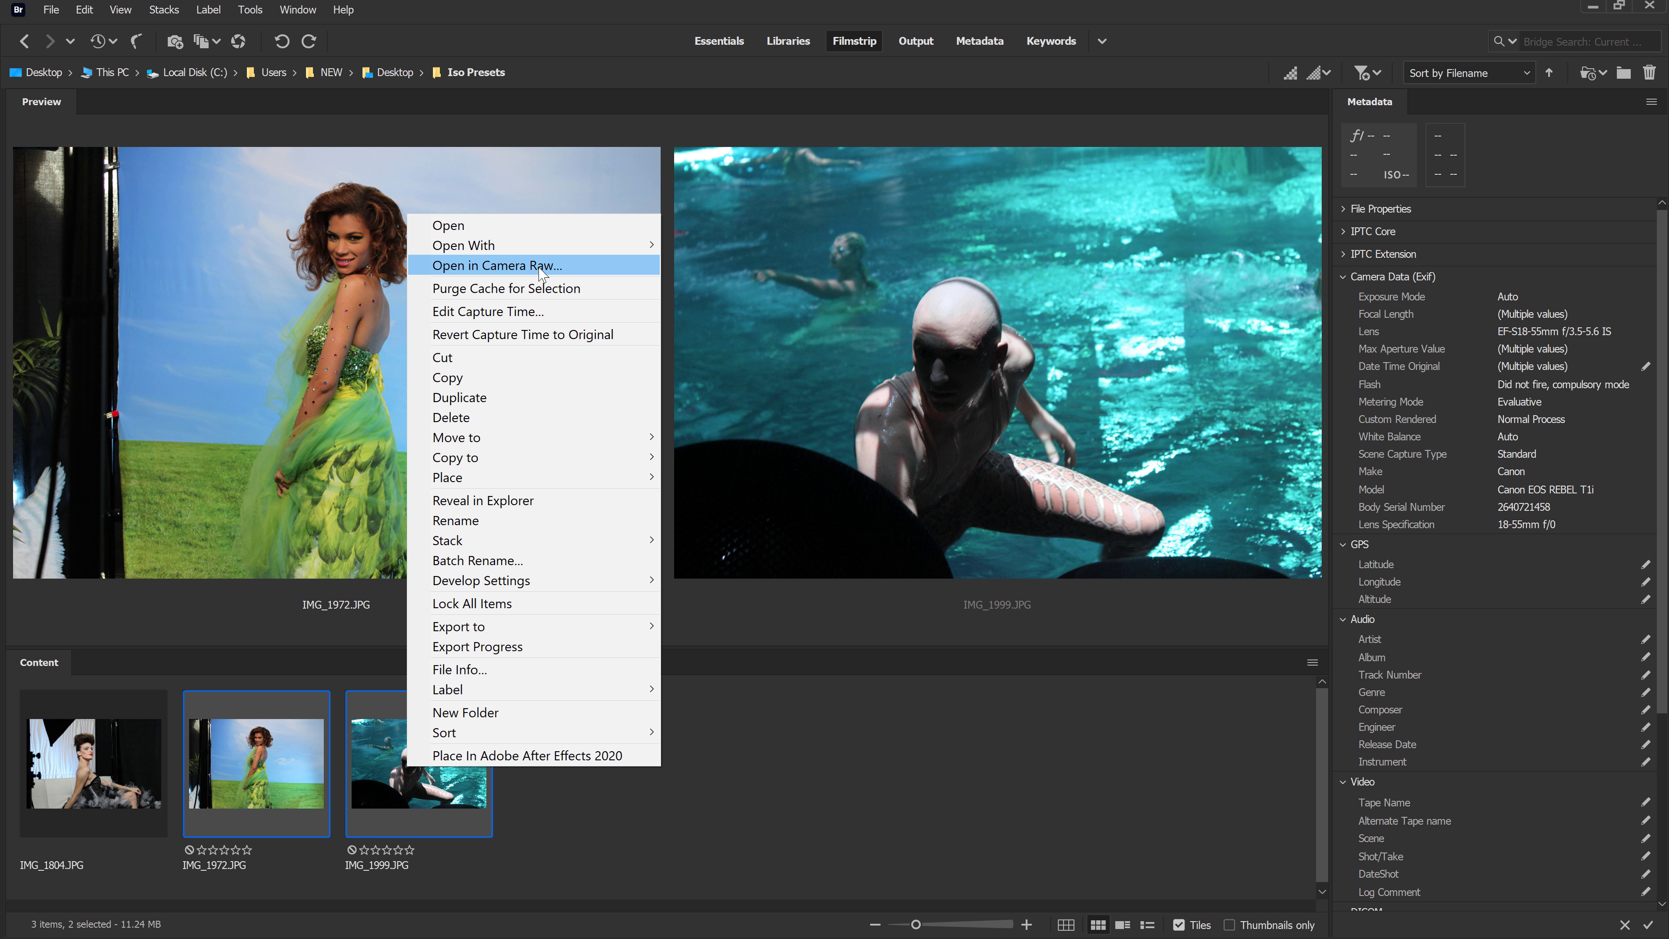
click(499, 265)
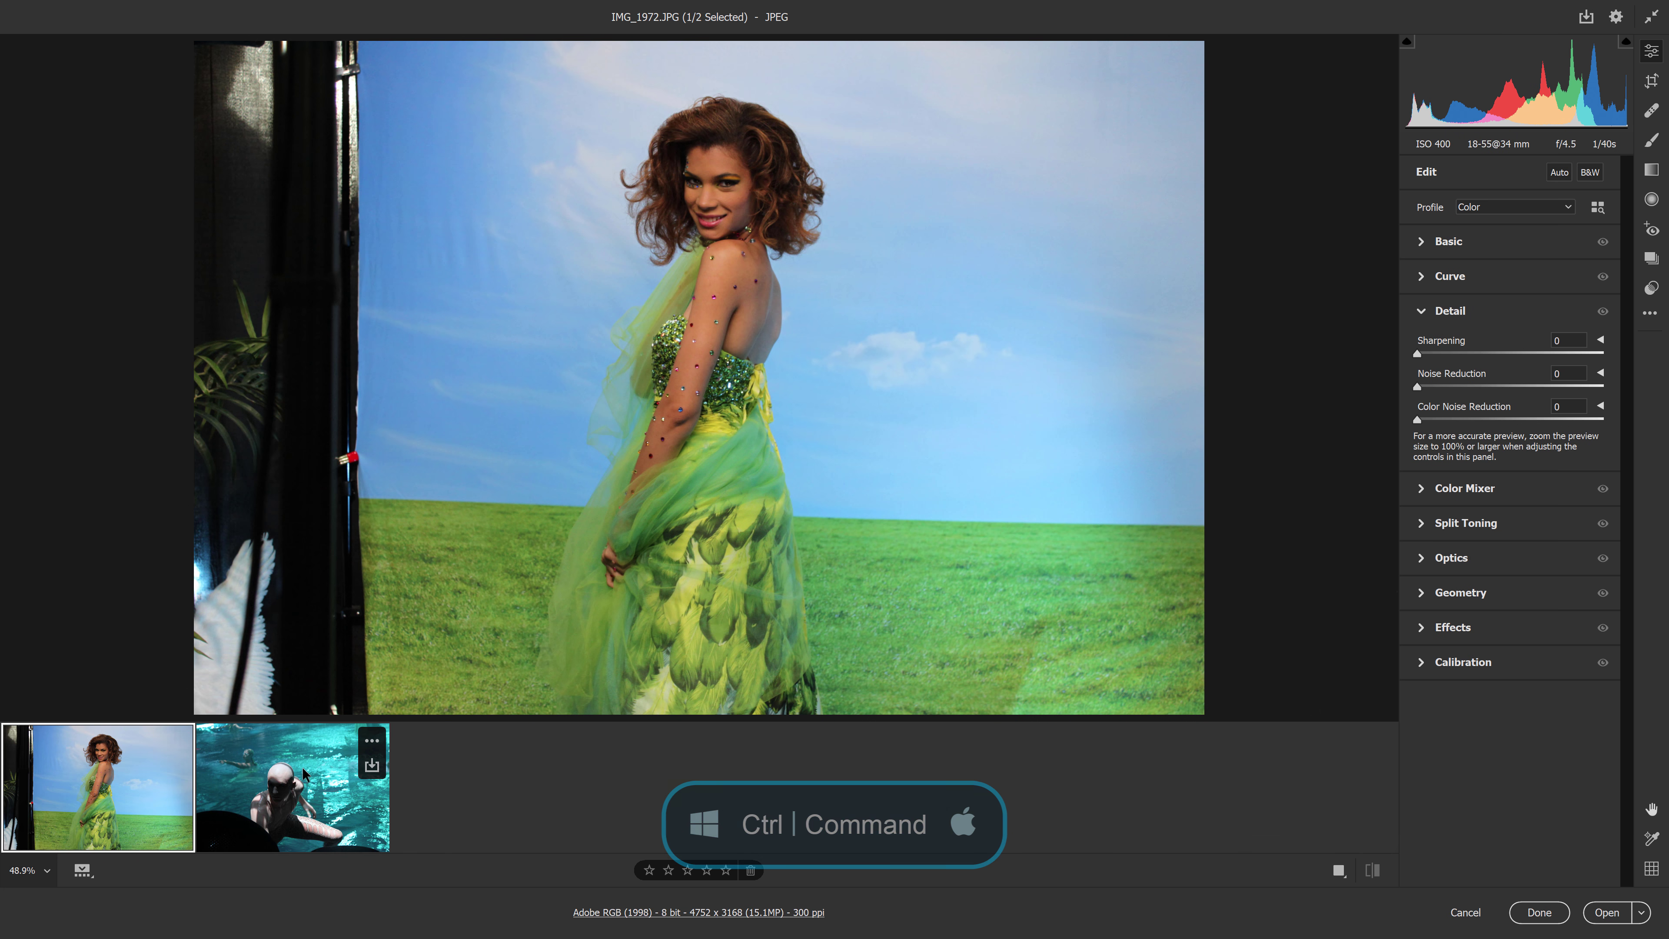
ctrl+click(289, 774)
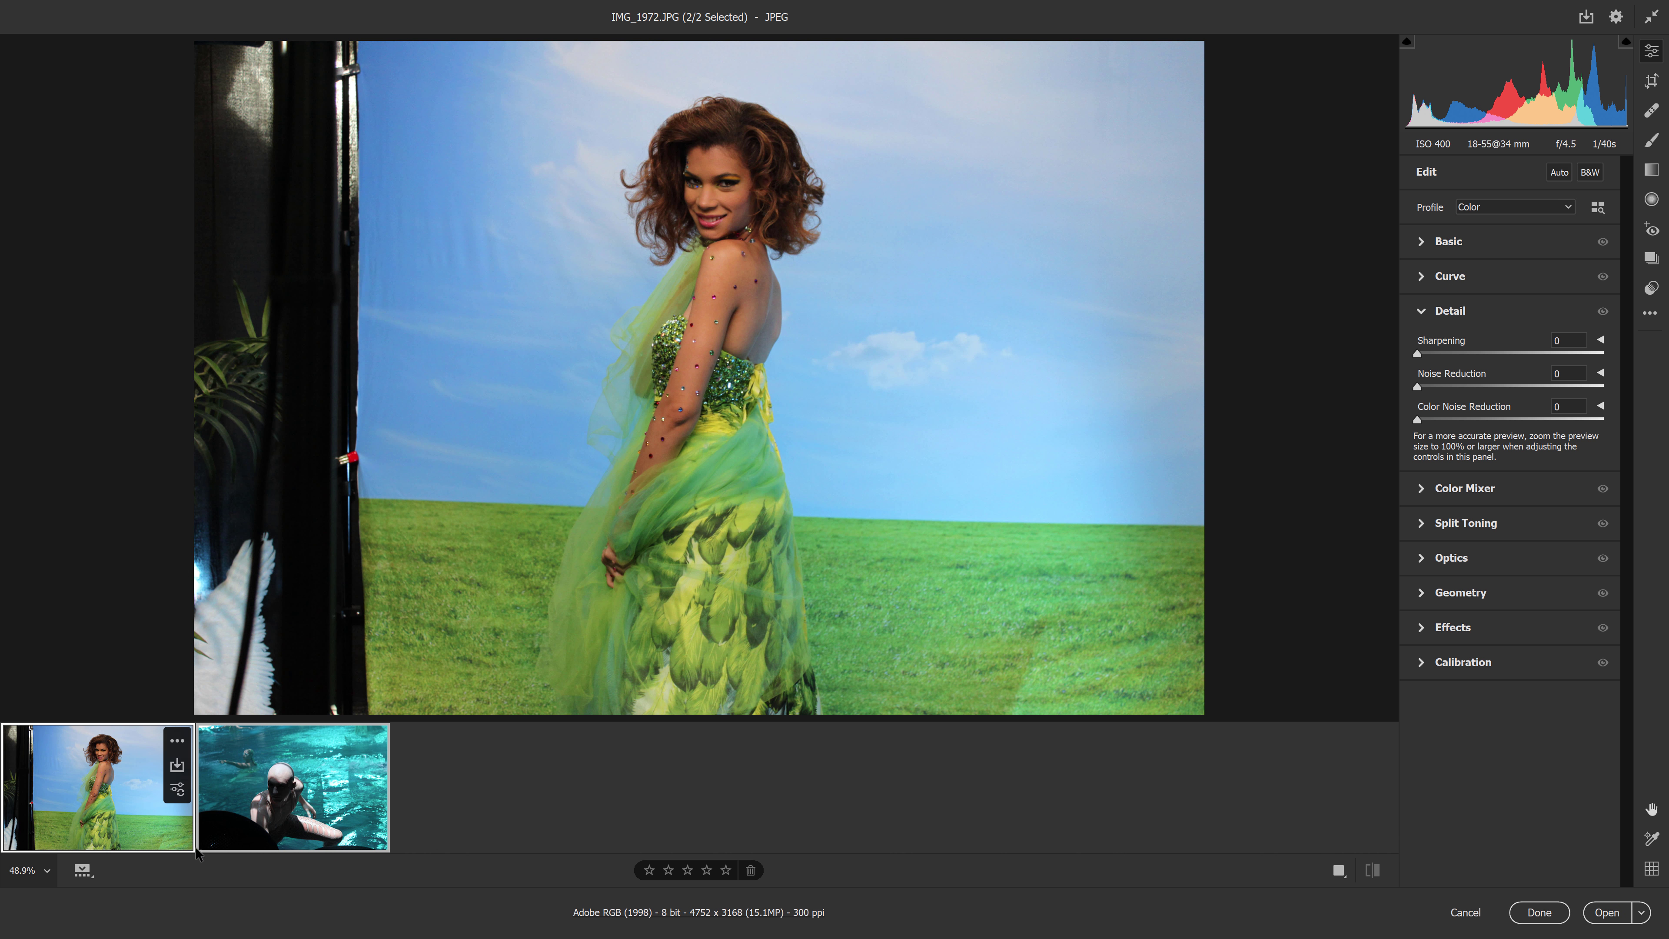
Step: Set Highlights to -47, Shadows to +45 and Vibrance to +42 for both images, and raise Saturation slightly
click(1443, 318)
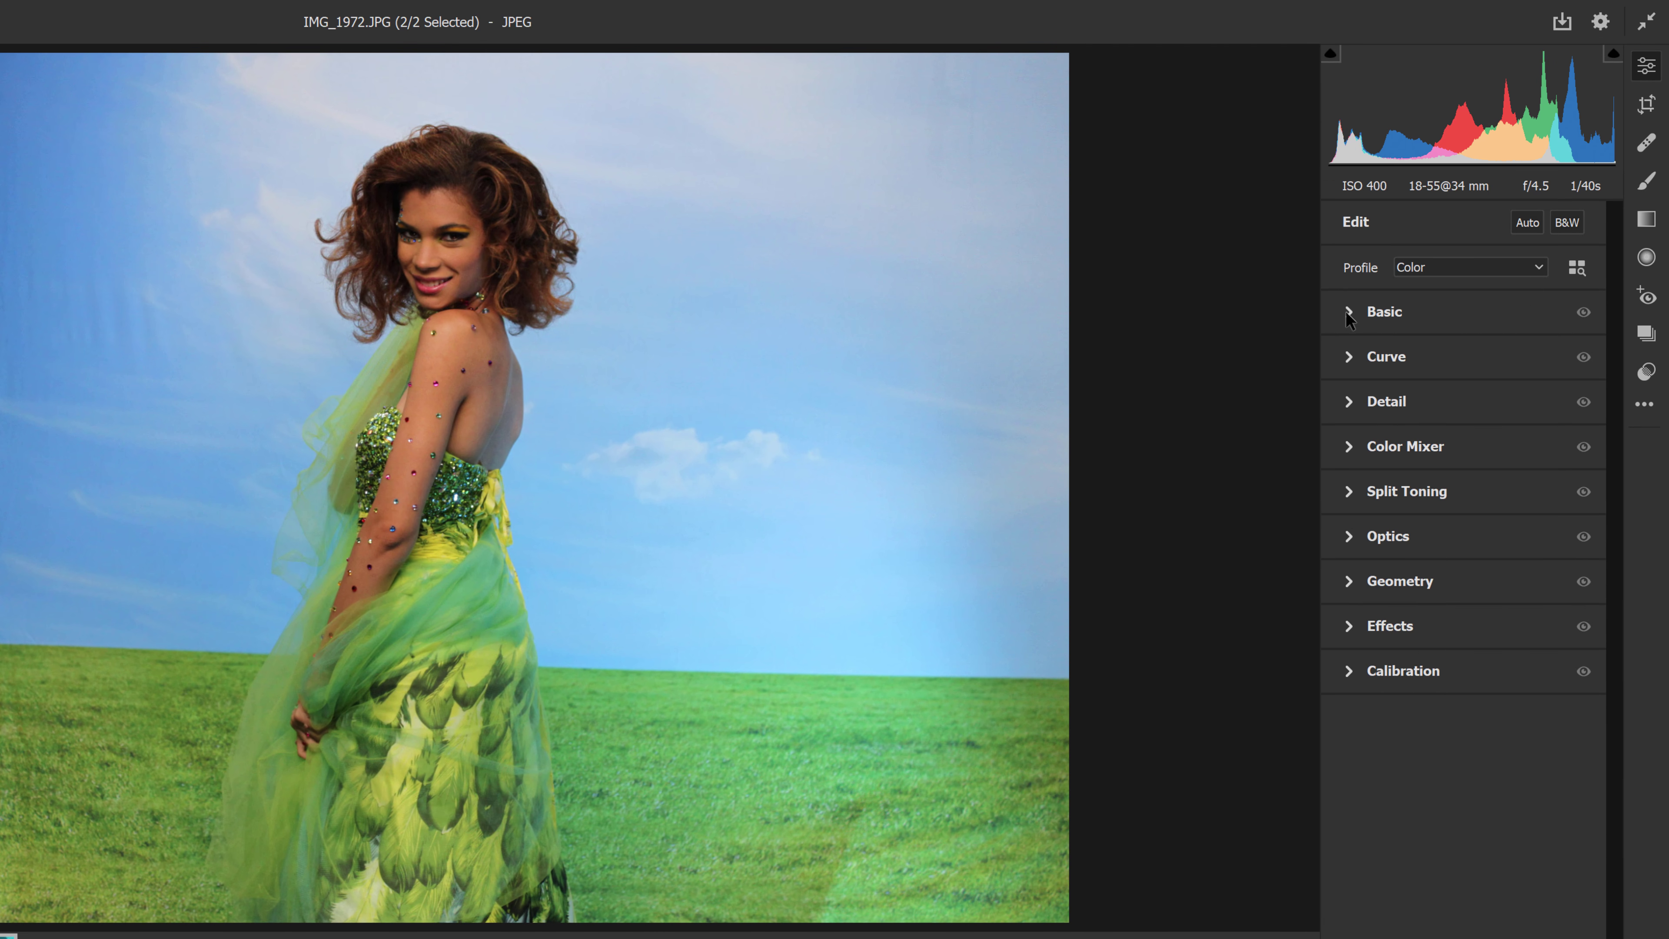
click(1347, 314)
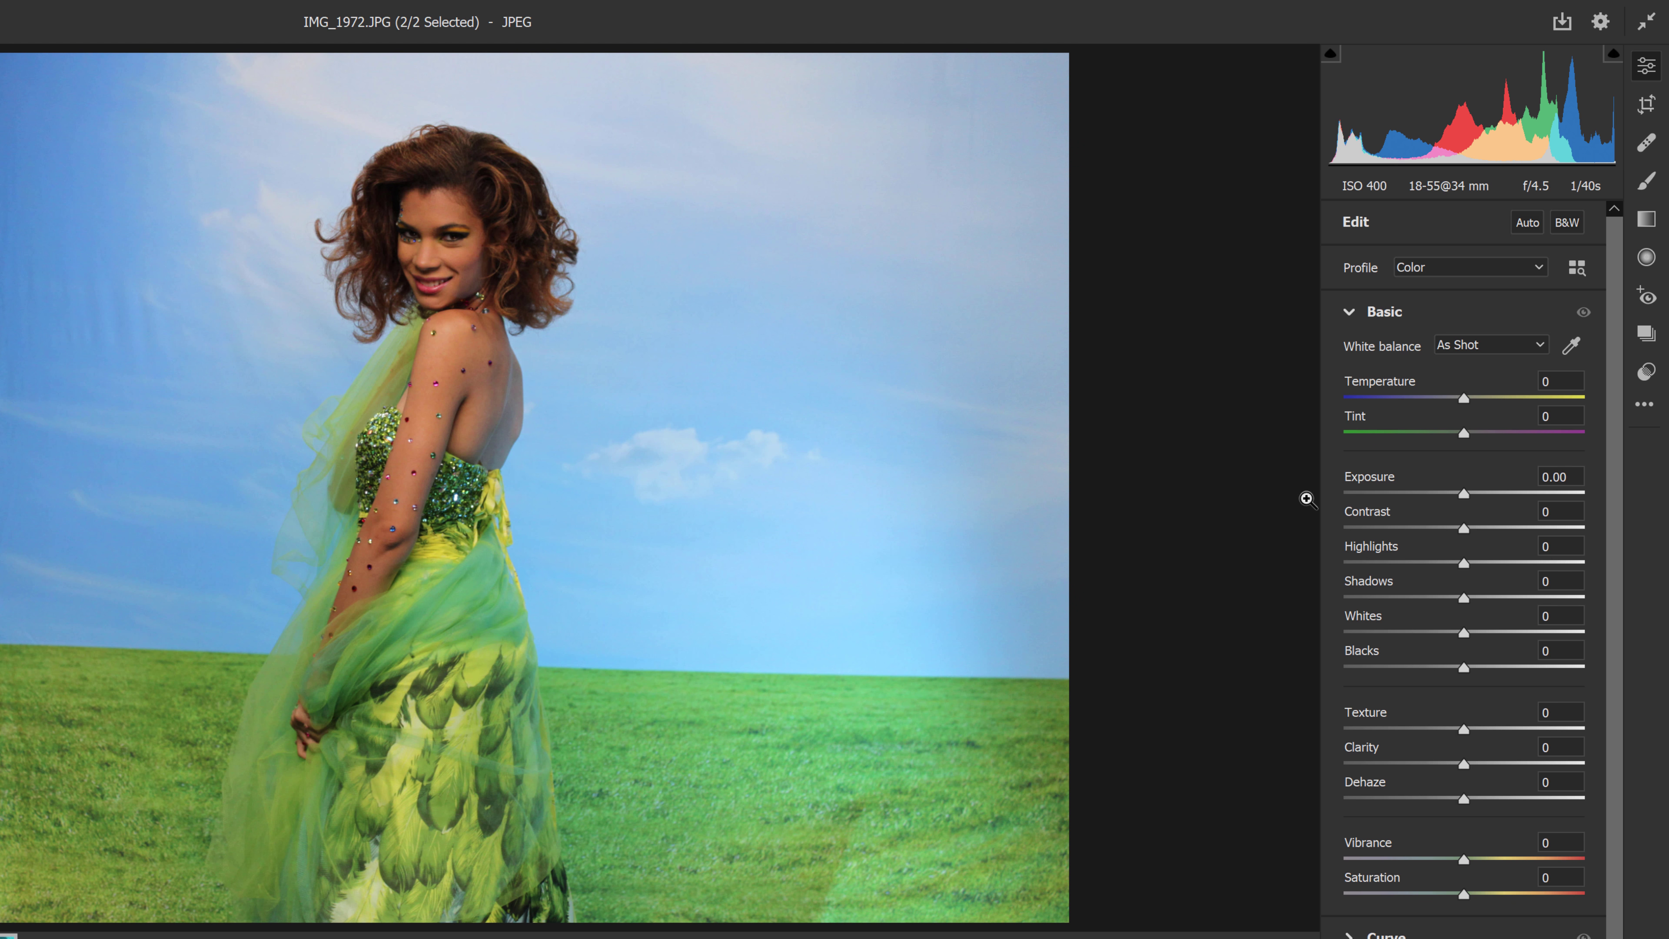
mouse_move(1464, 597)
mouse_down()
mouse_move(1514, 602)
mouse_move(1406, 568)
mouse_up()
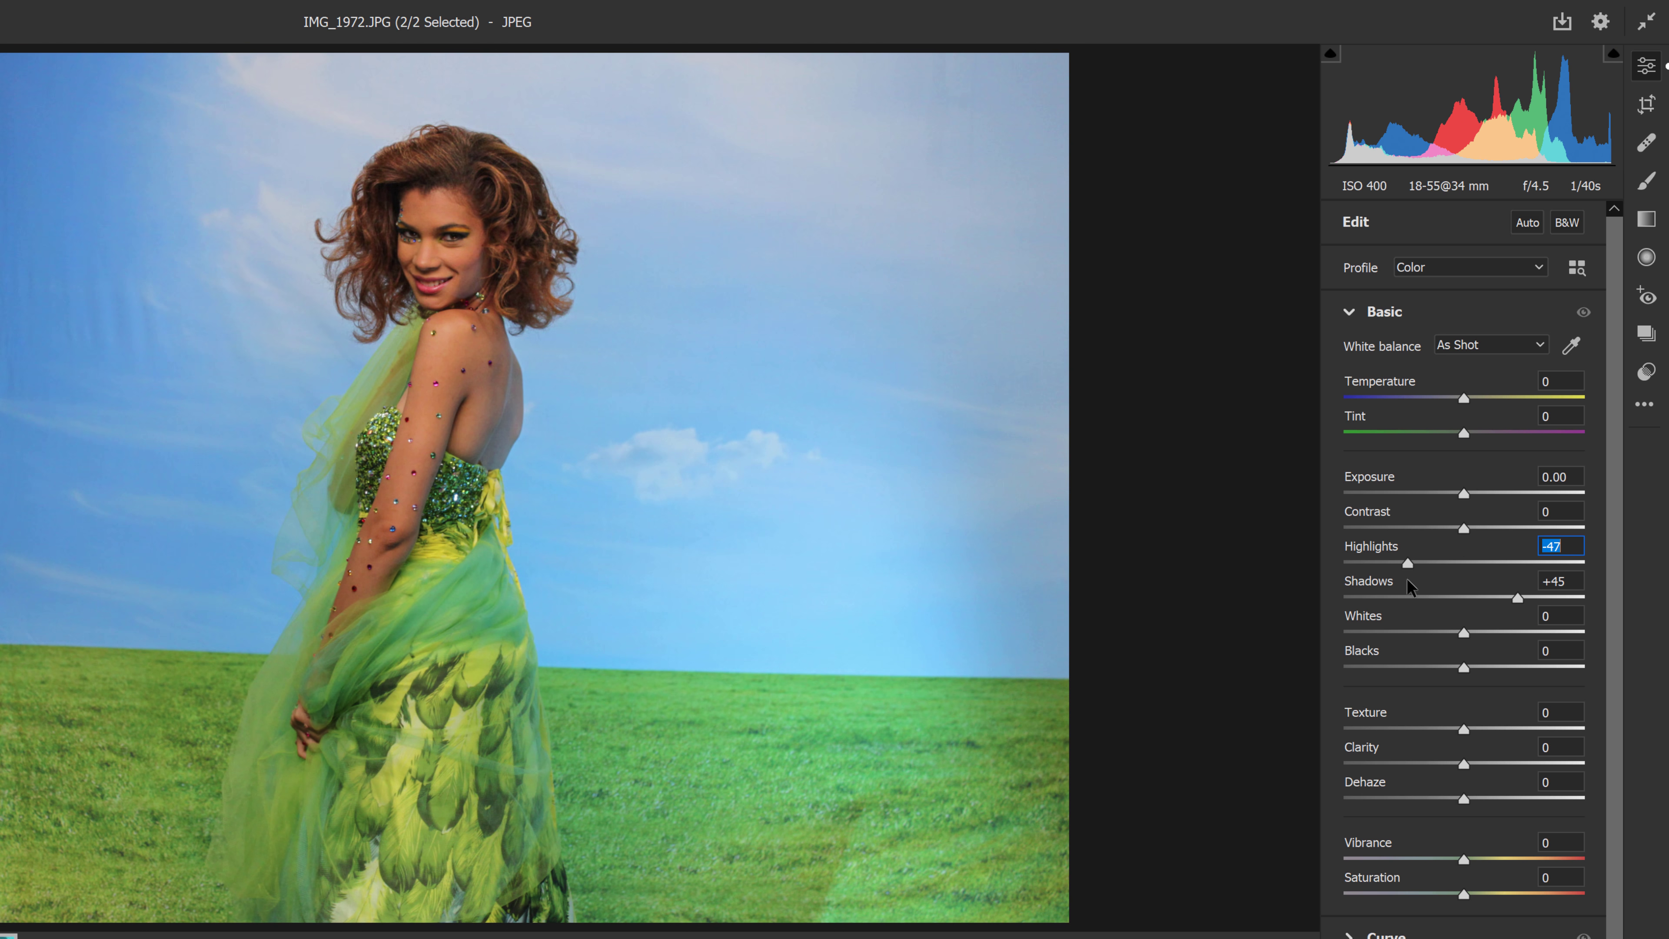
mouse_move(1464, 860)
mouse_down()
mouse_move(1514, 863)
mouse_move(1489, 903)
mouse_up()
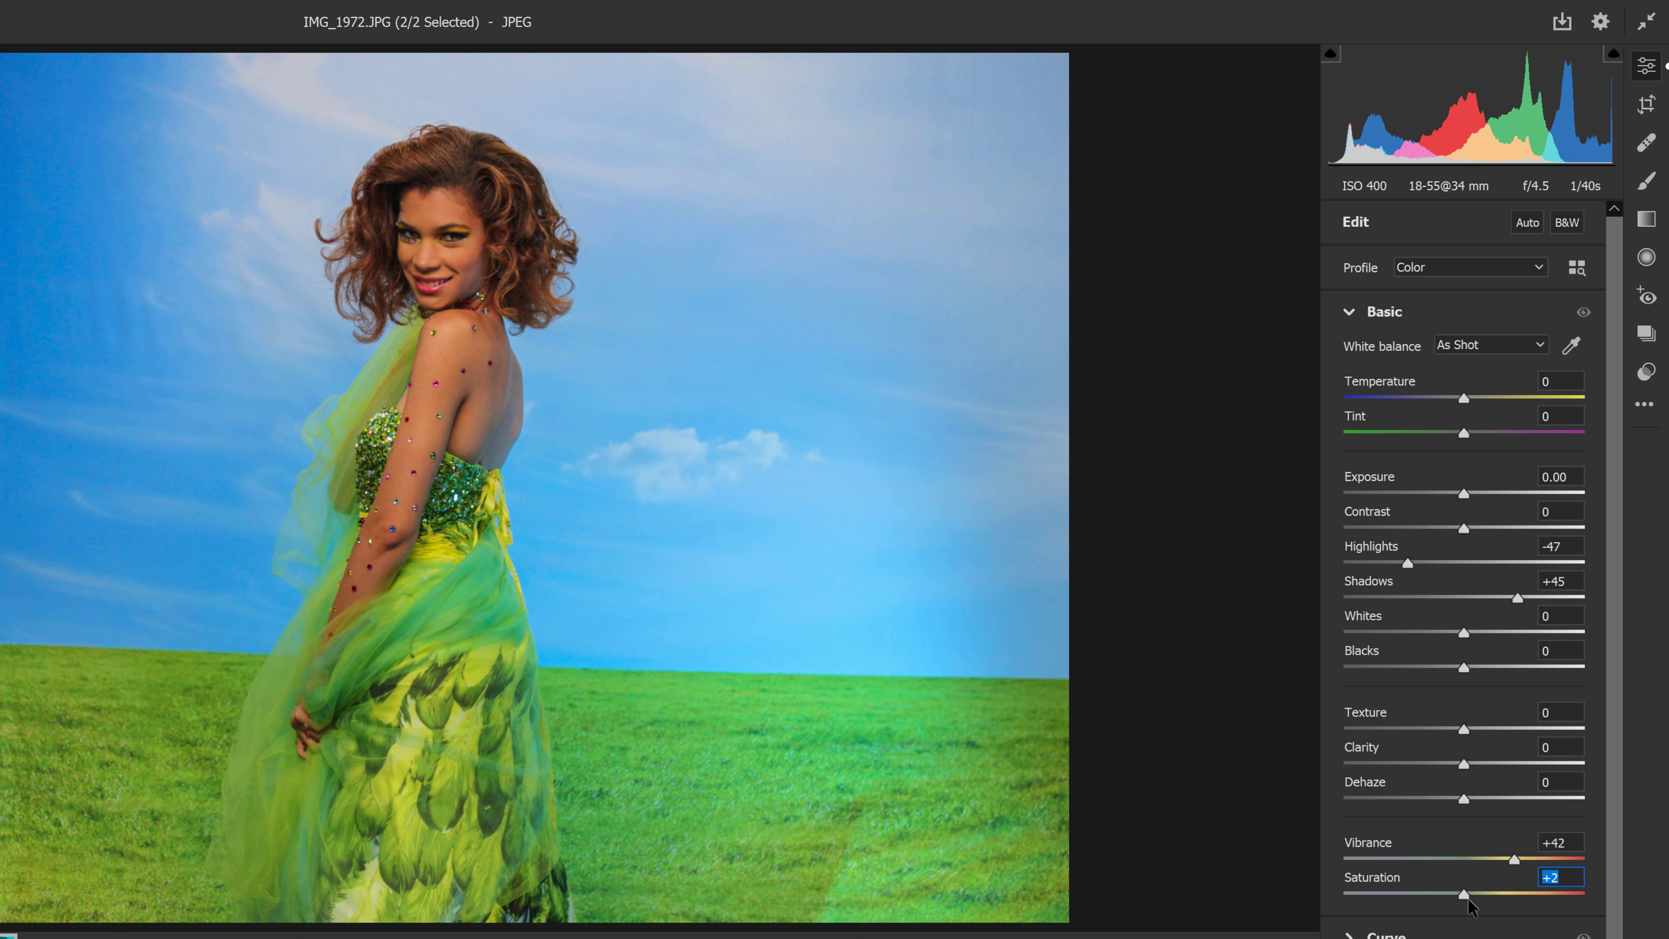
click(1348, 313)
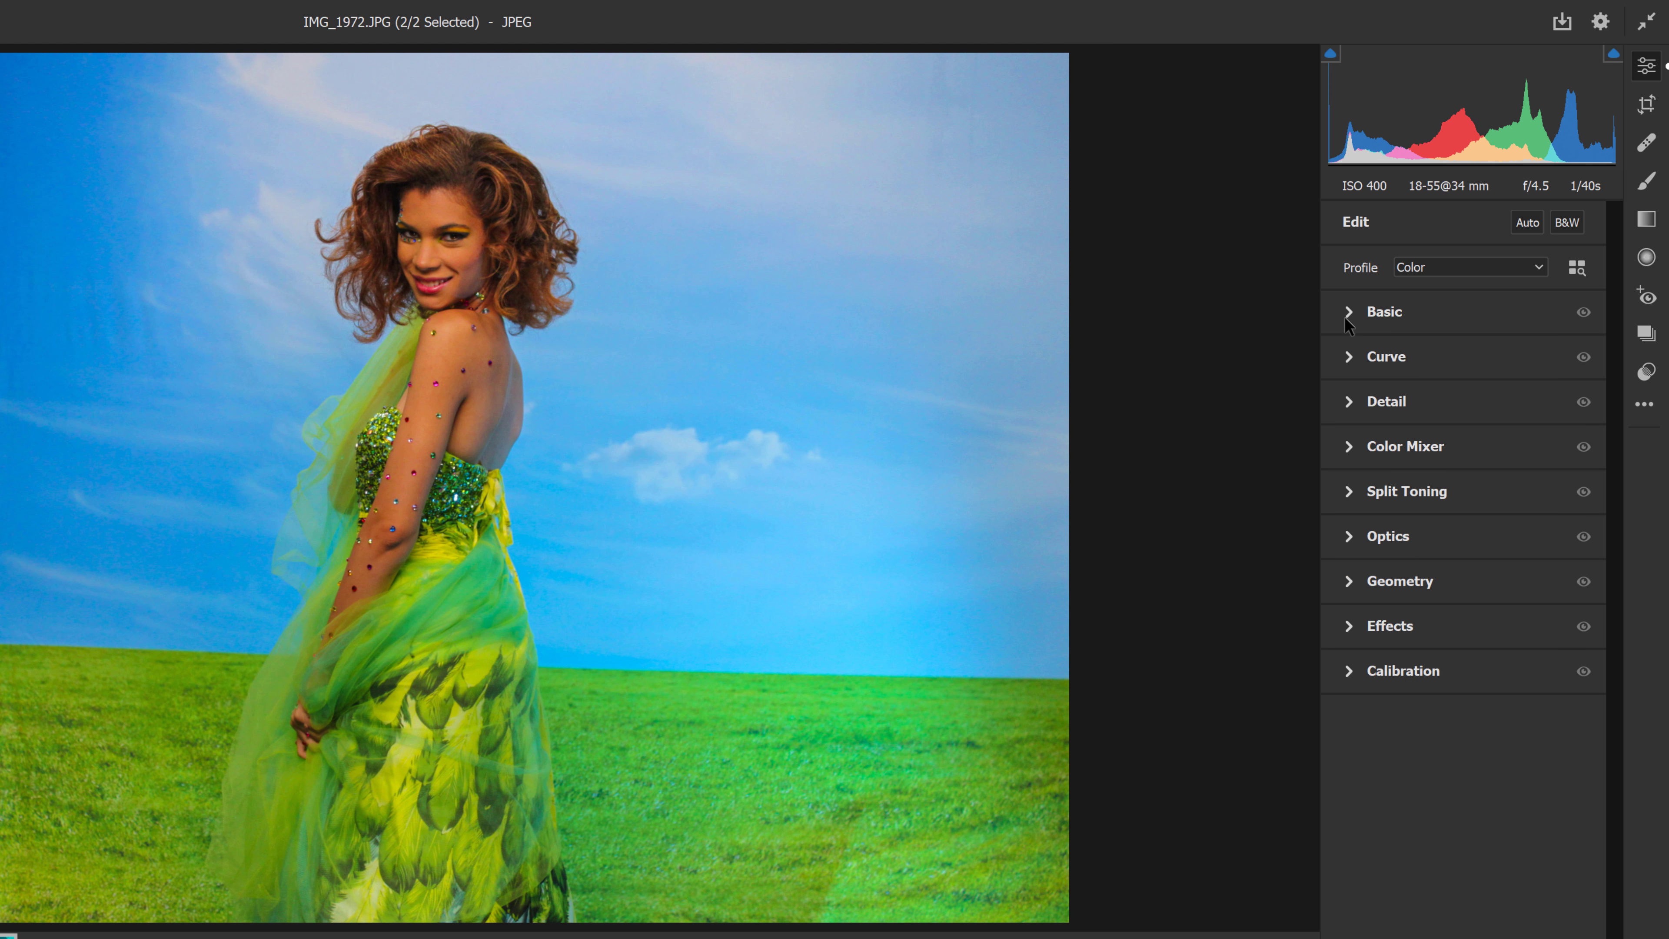
Step: Darken the edges of both images by setting Vignetting to -42 in the Effects settings
click(1348, 627)
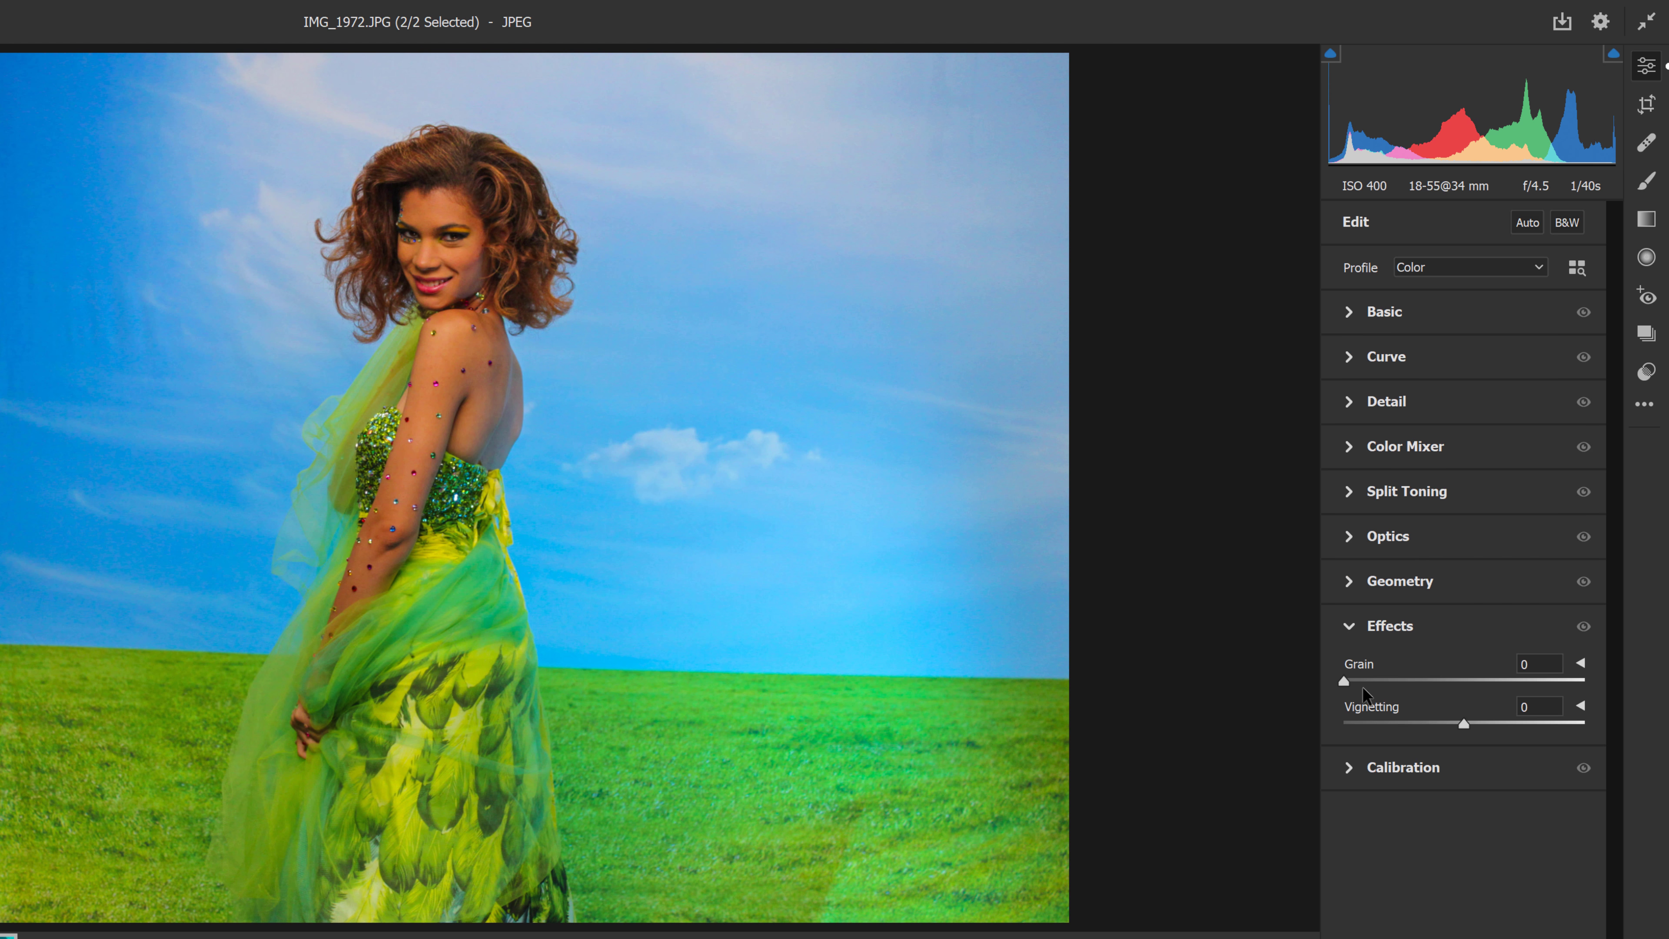
drag(1464, 723, 1407, 726)
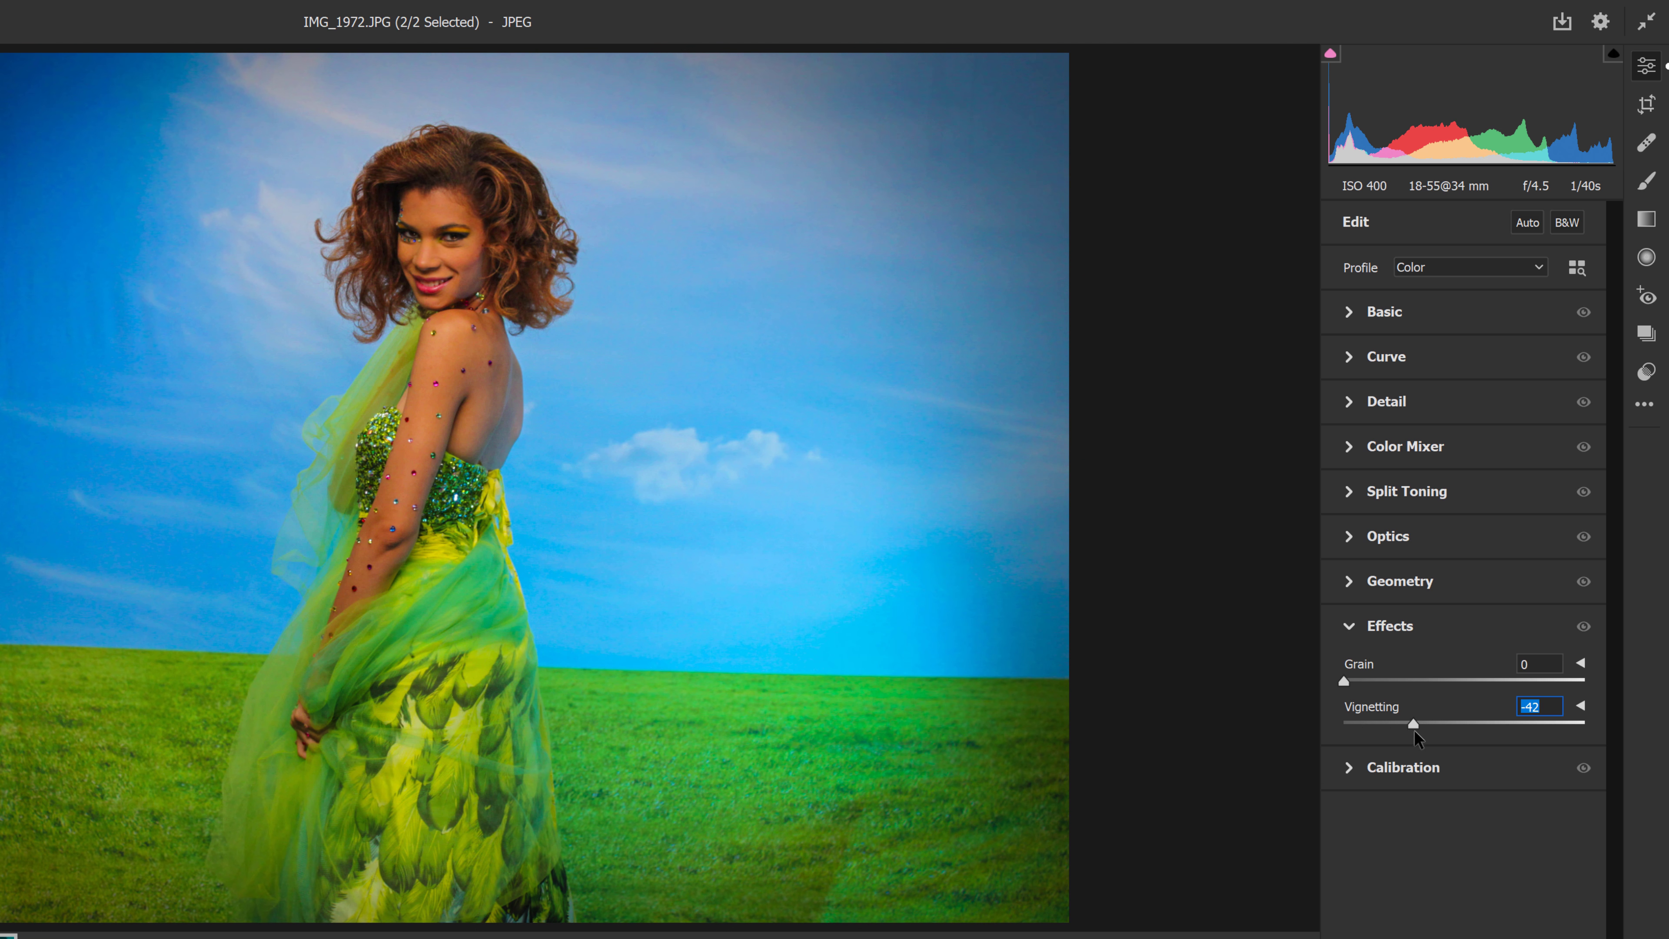
click(1352, 625)
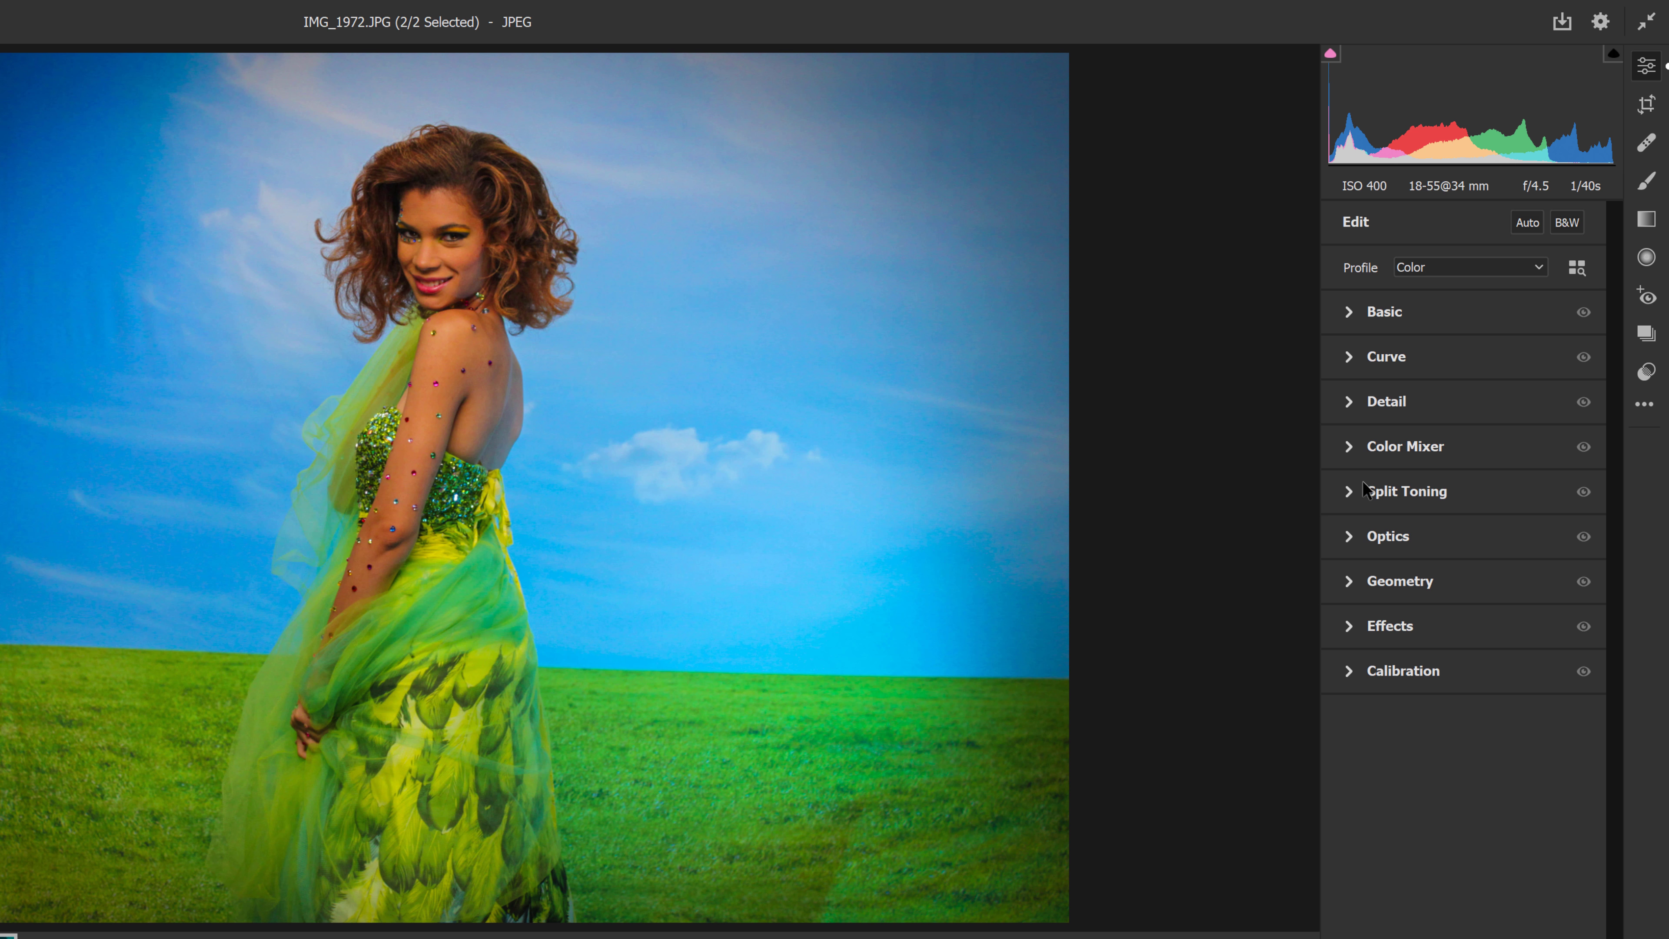
Step: Set Noise Reduction to 10 for both images in the Detail settings
click(1347, 402)
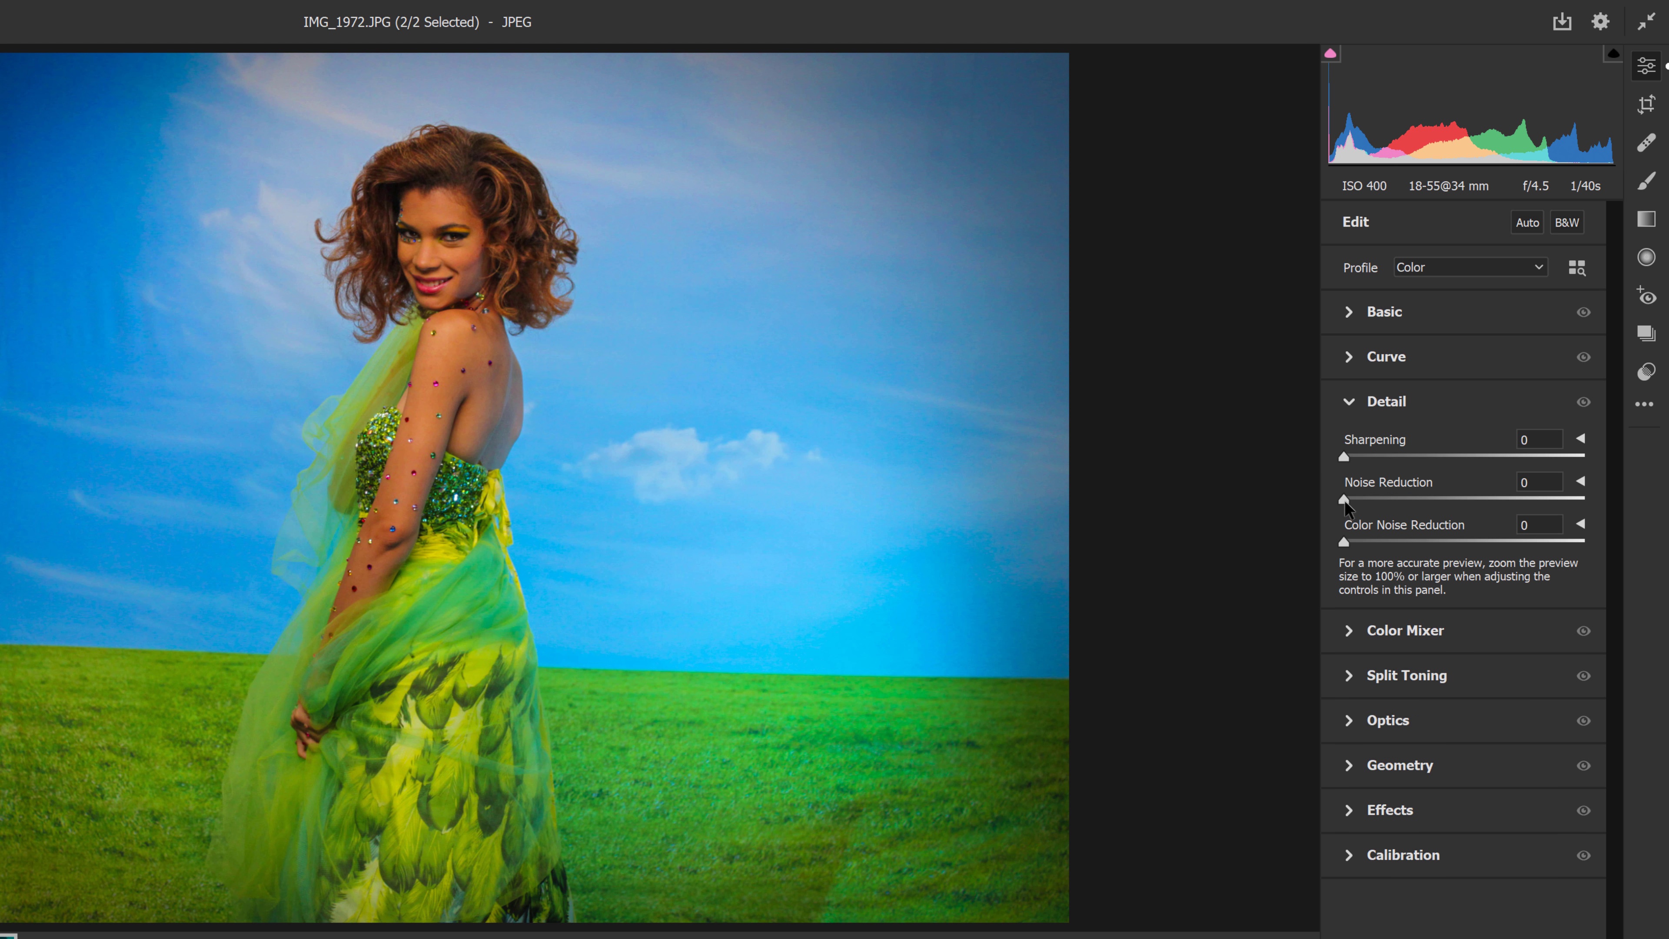
drag(1344, 499, 1372, 519)
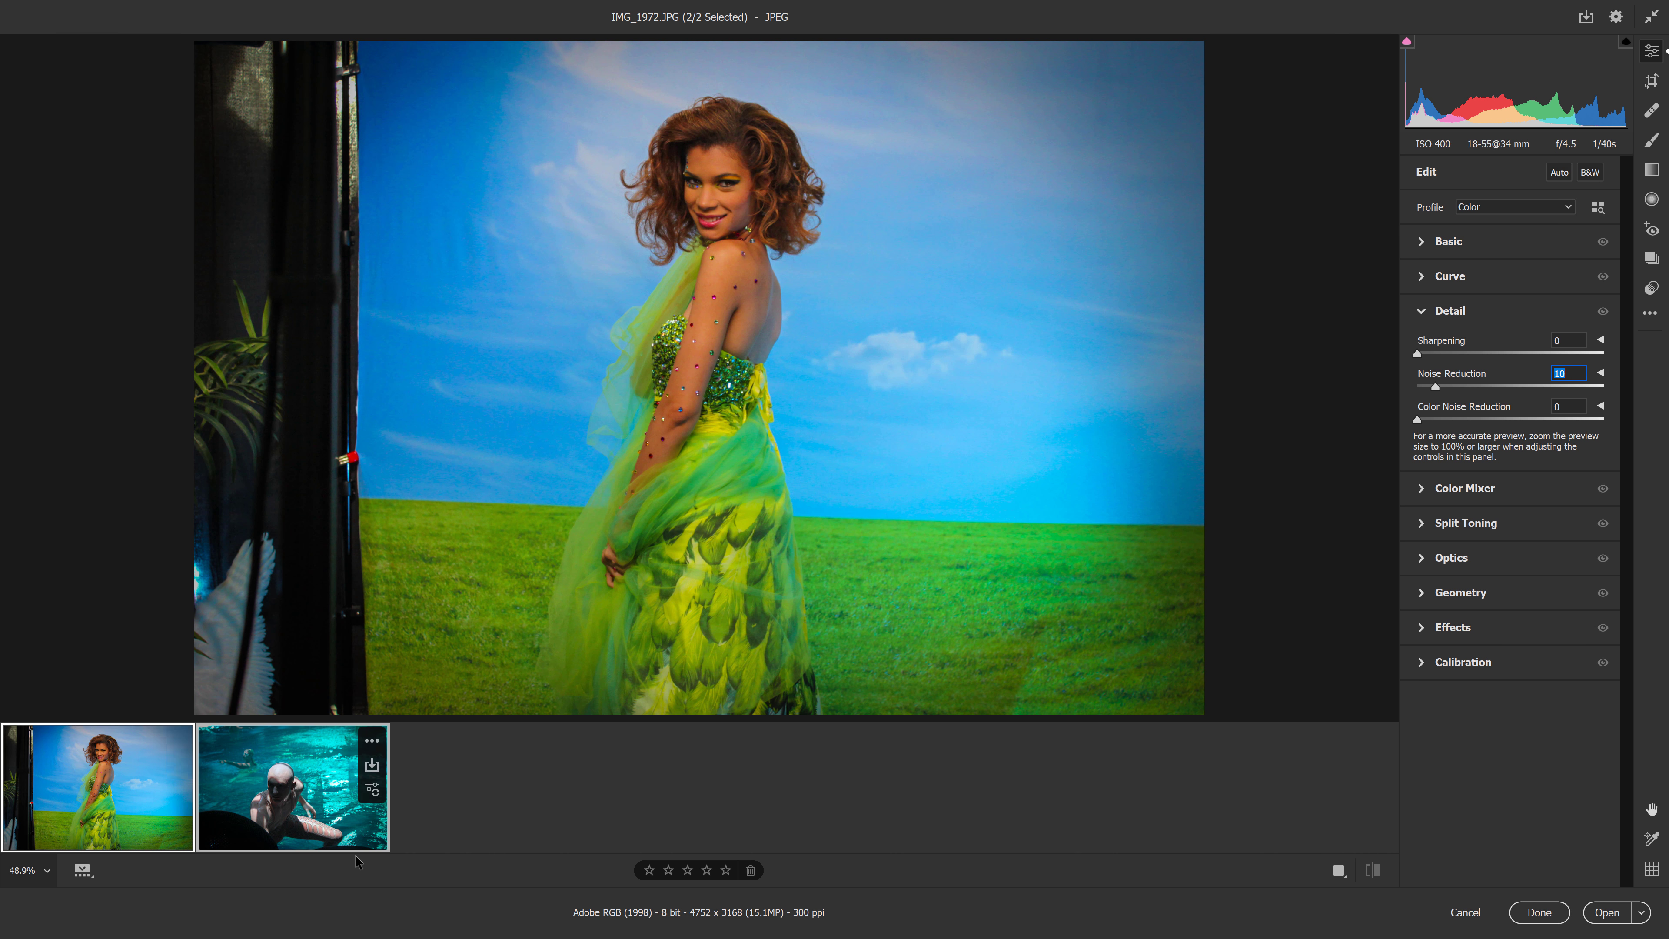
Step: Select only IMG_1972.JPG and reset its Noise Reduction to 0
click(102, 792)
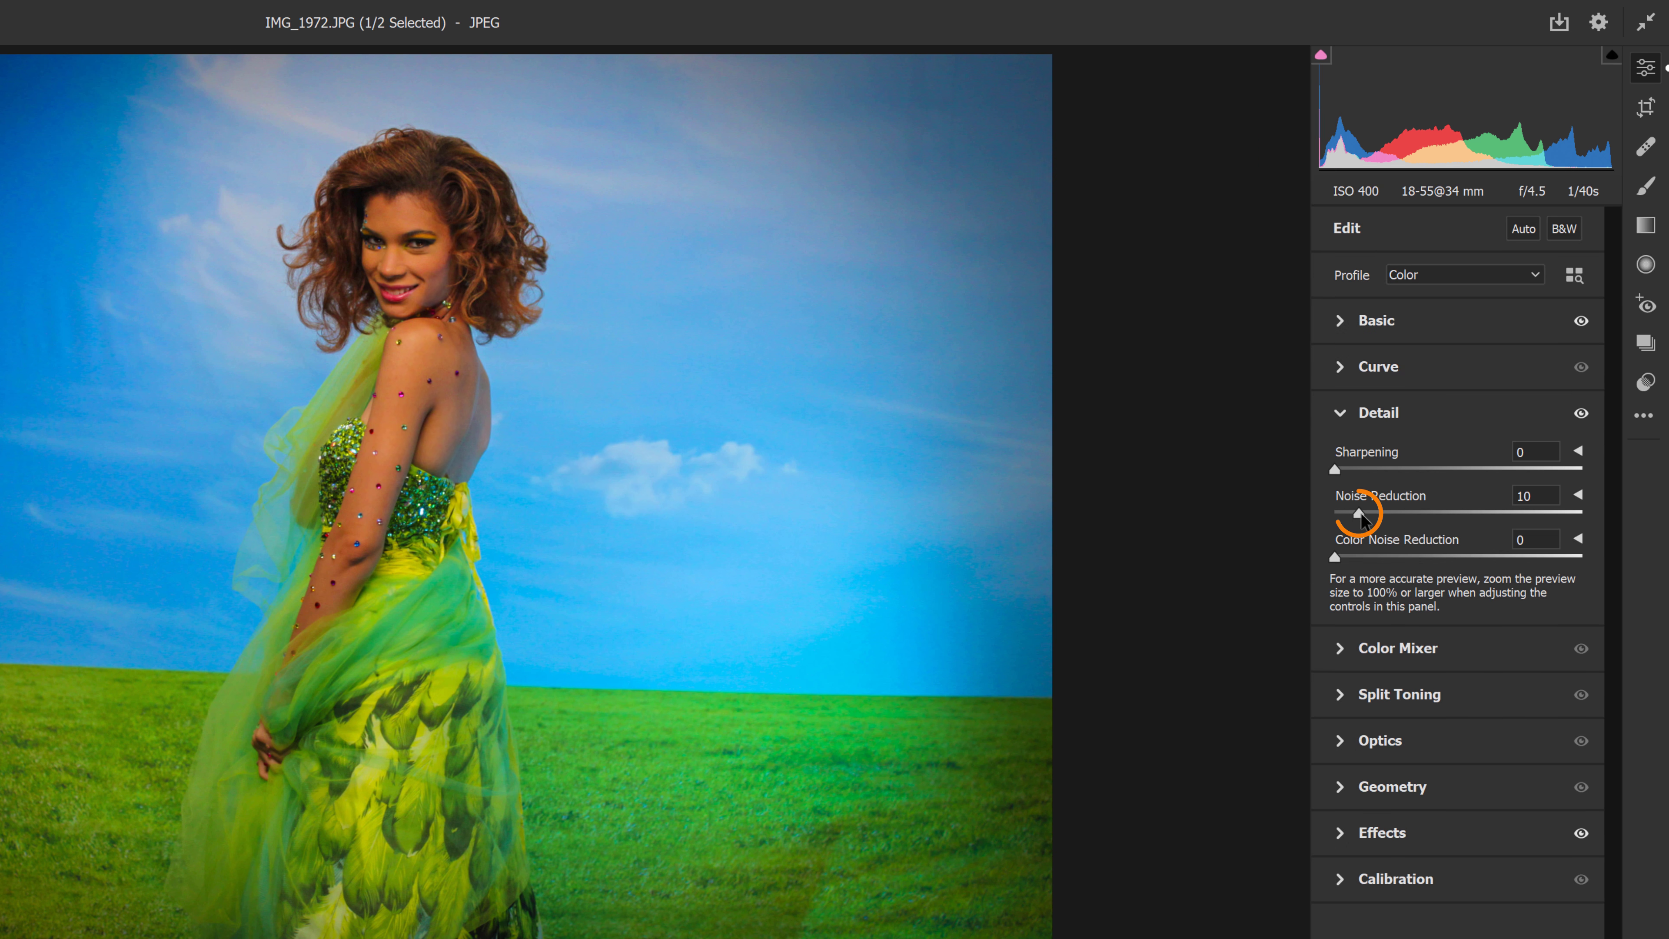
double_click(1359, 513)
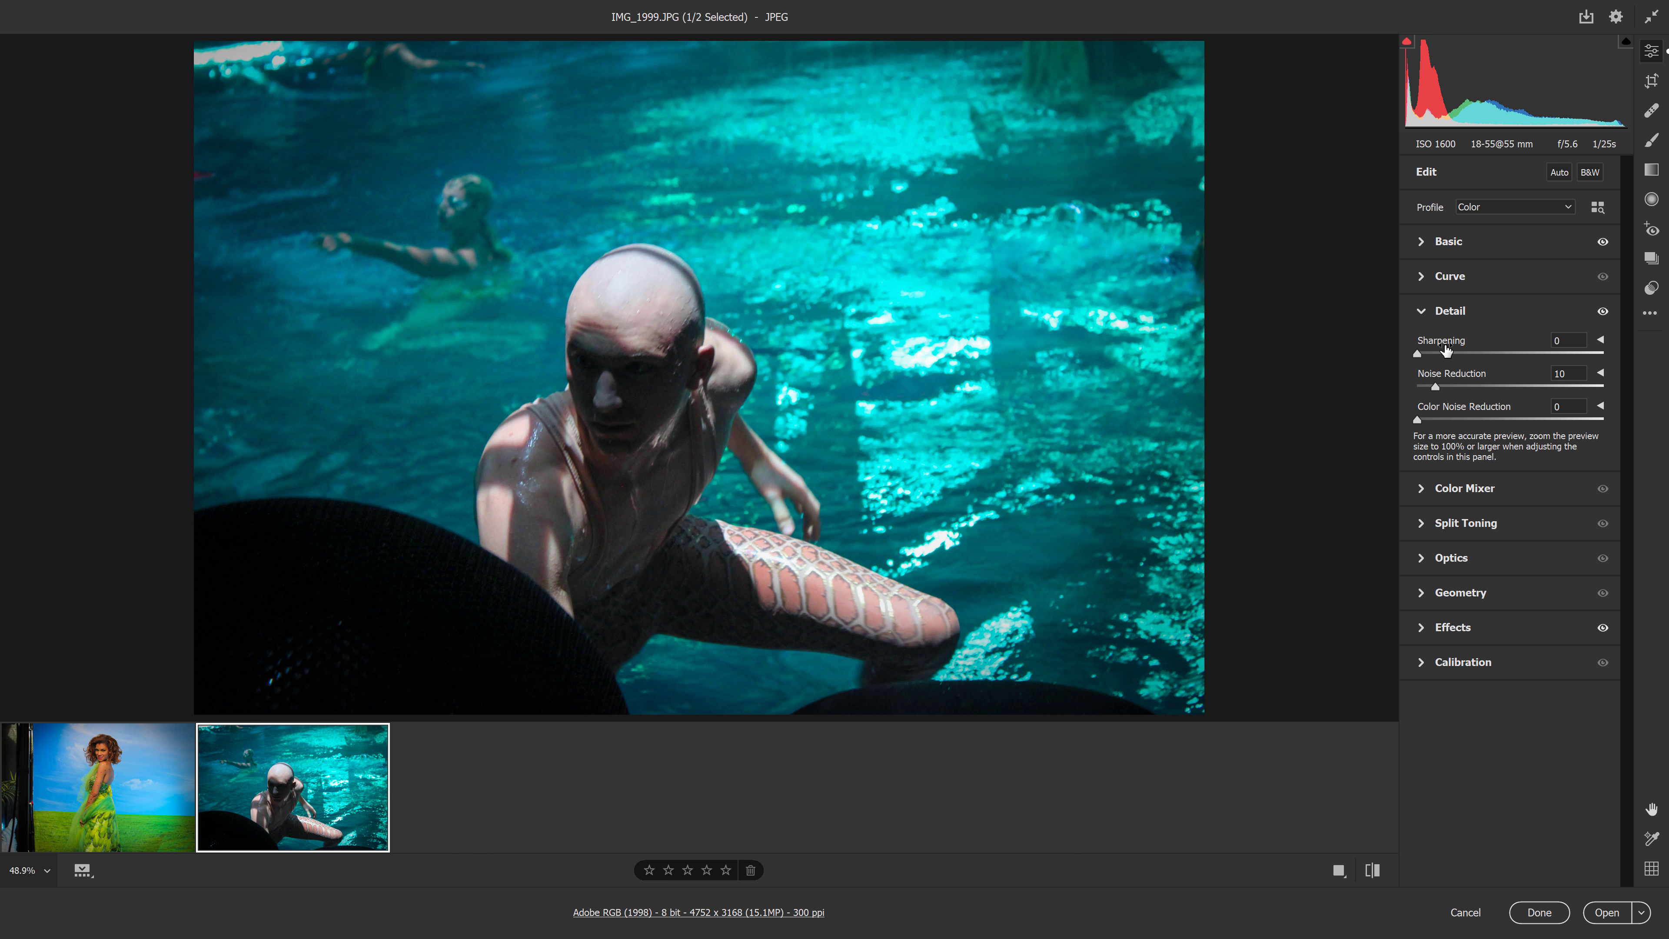
Step: Select both IMG_1972.JPG and IMG_1999.JPG and start creating a new preset from their settings
click(125, 802)
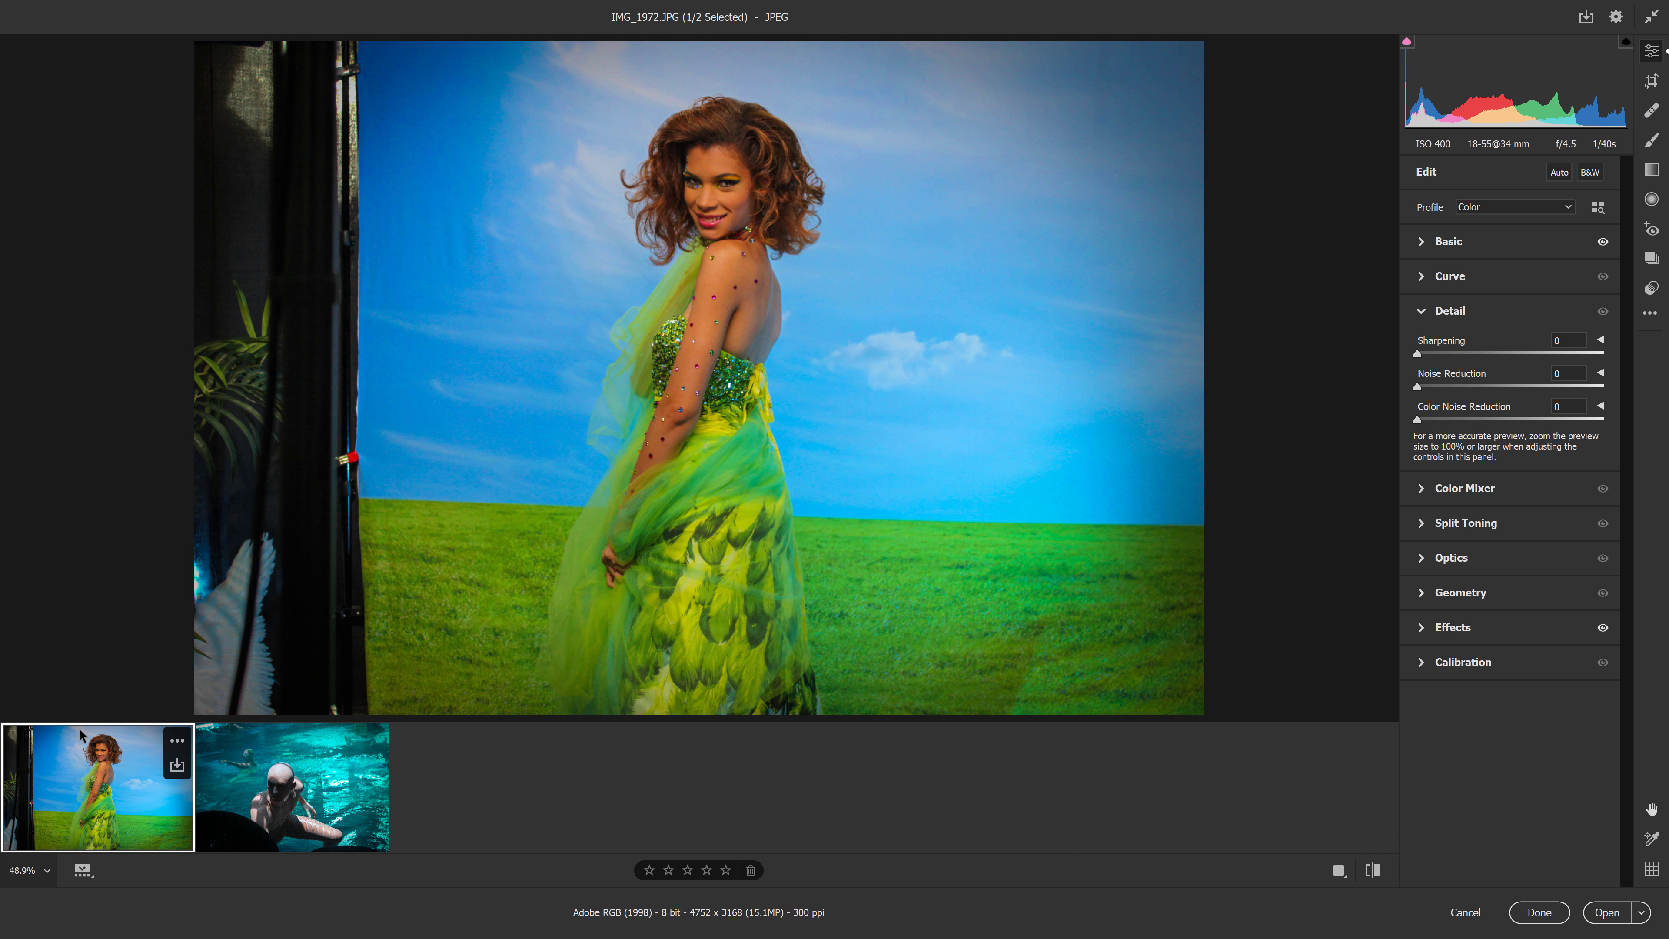
ctrl+click(312, 797)
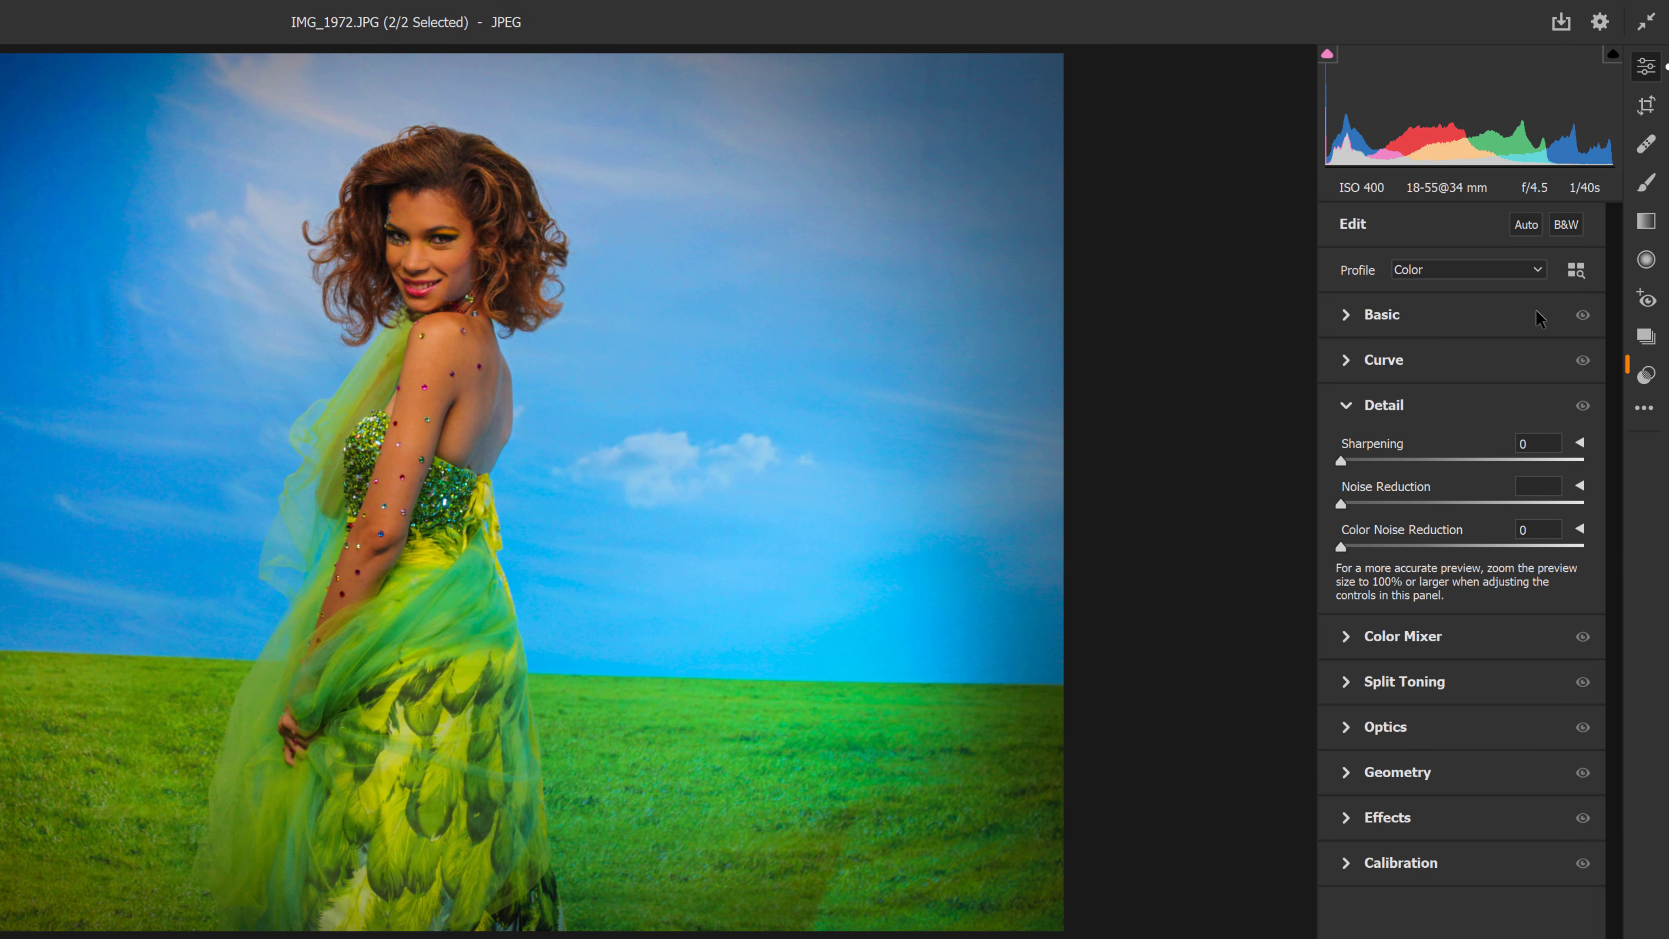
click(1645, 379)
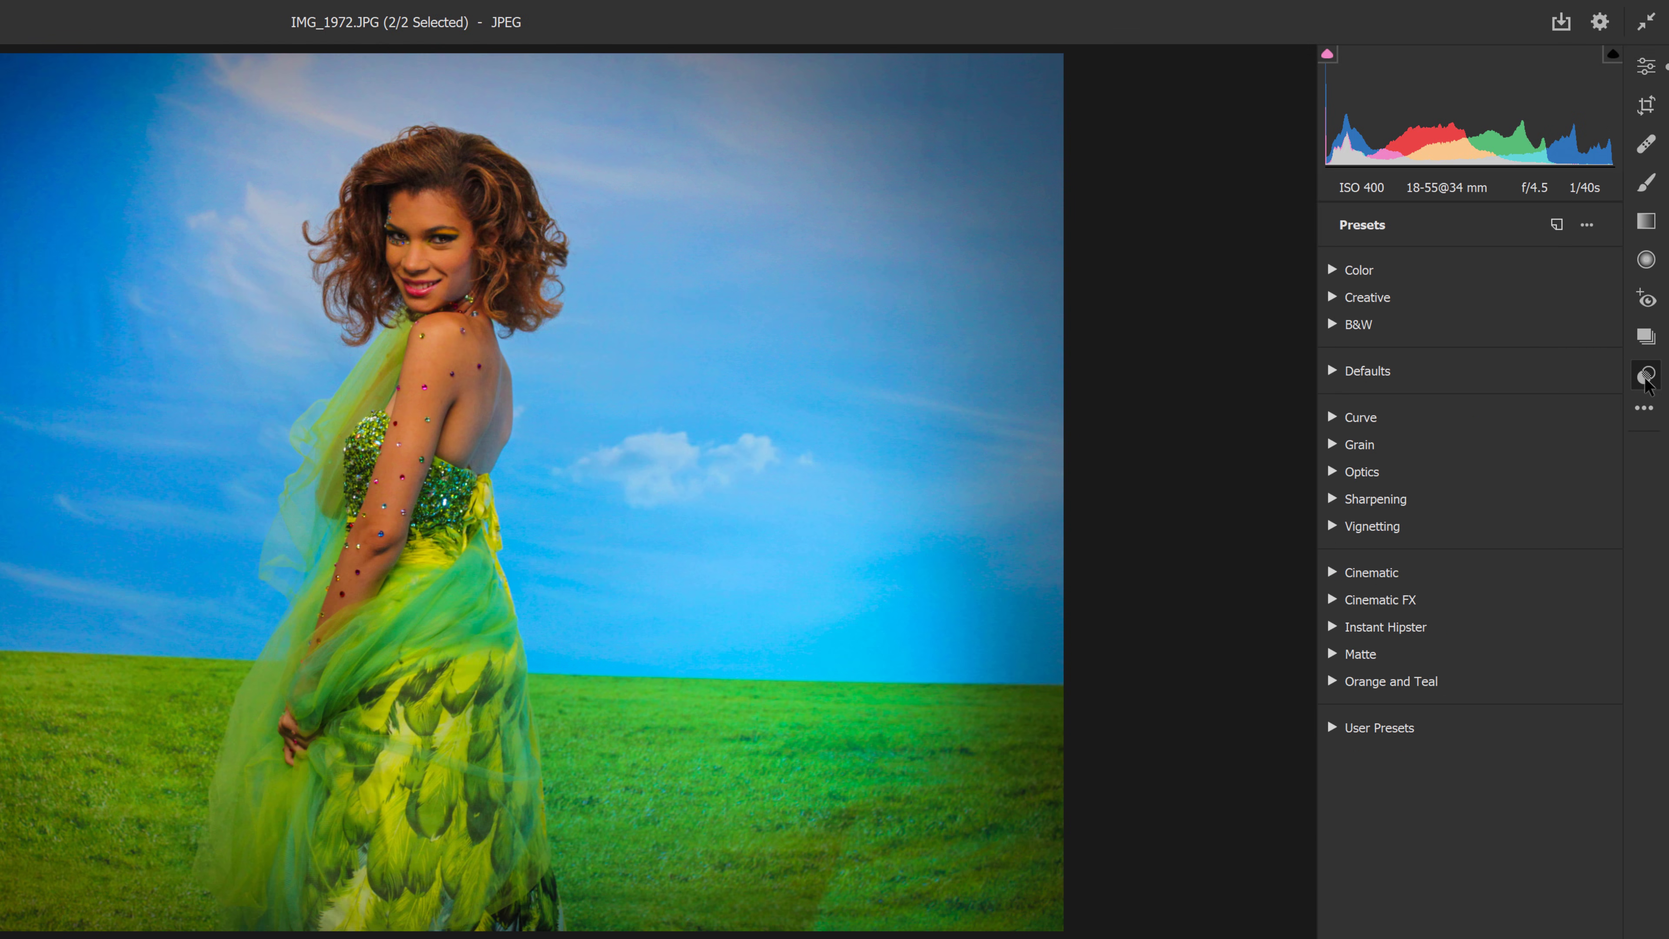
click(1551, 227)
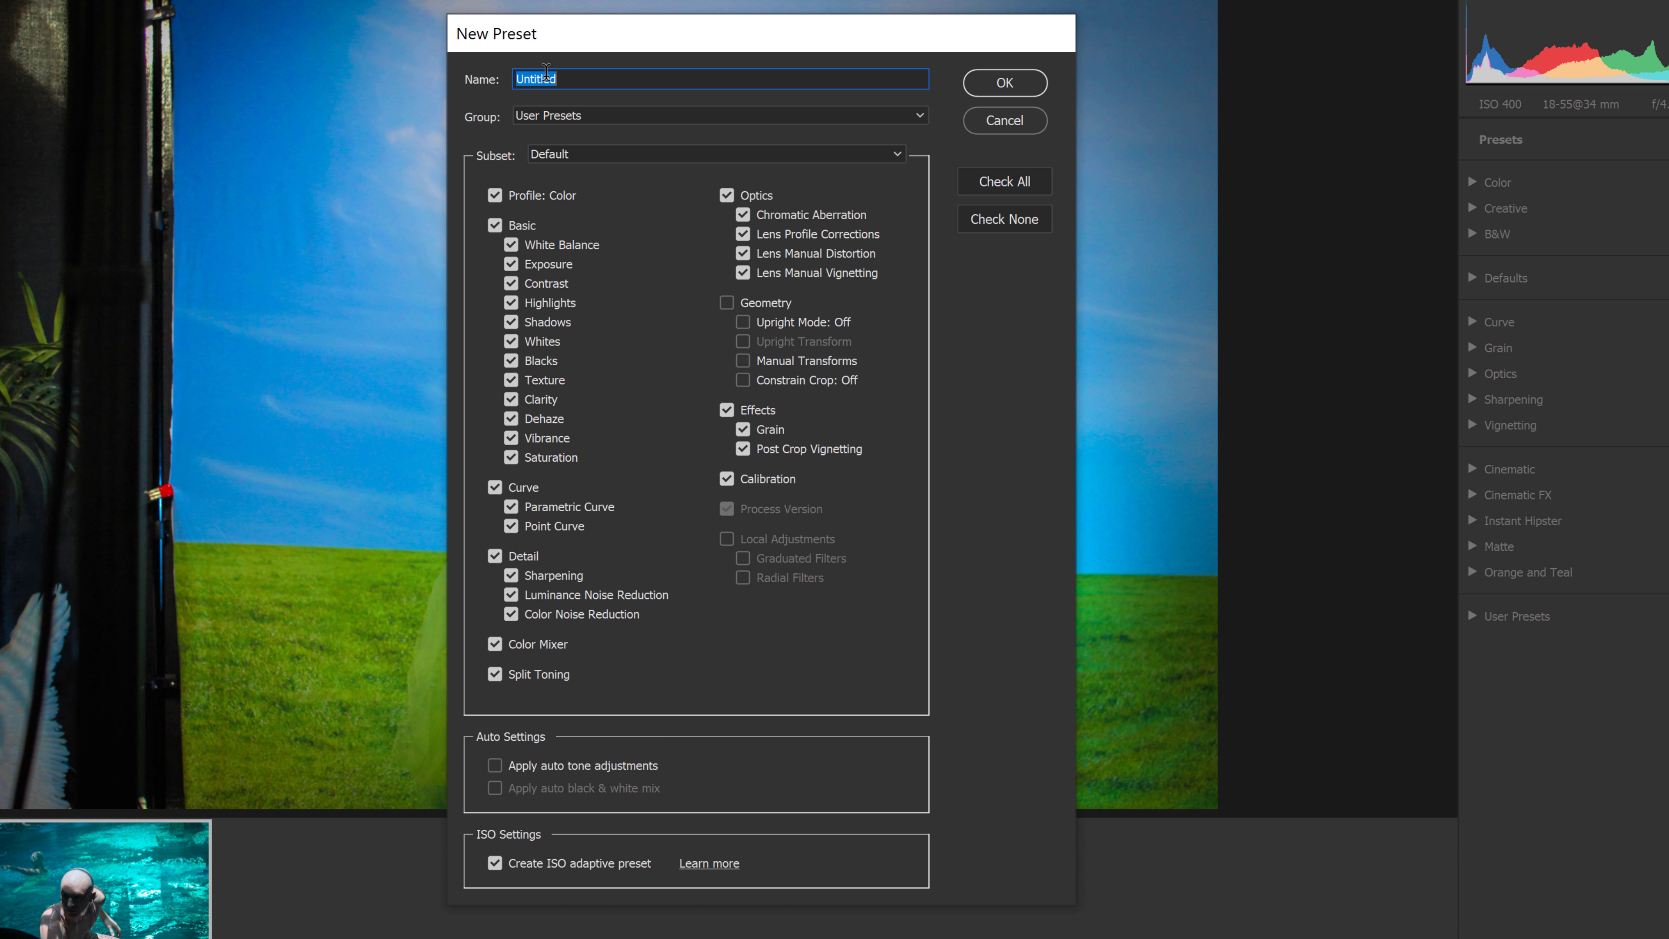
Step: Name the preset ISO Adaptive Test, save it in a new group called ISO Adaptive, and show that group's contents
text(ISO Adaptive Test)
click(578, 119)
click(610, 270)
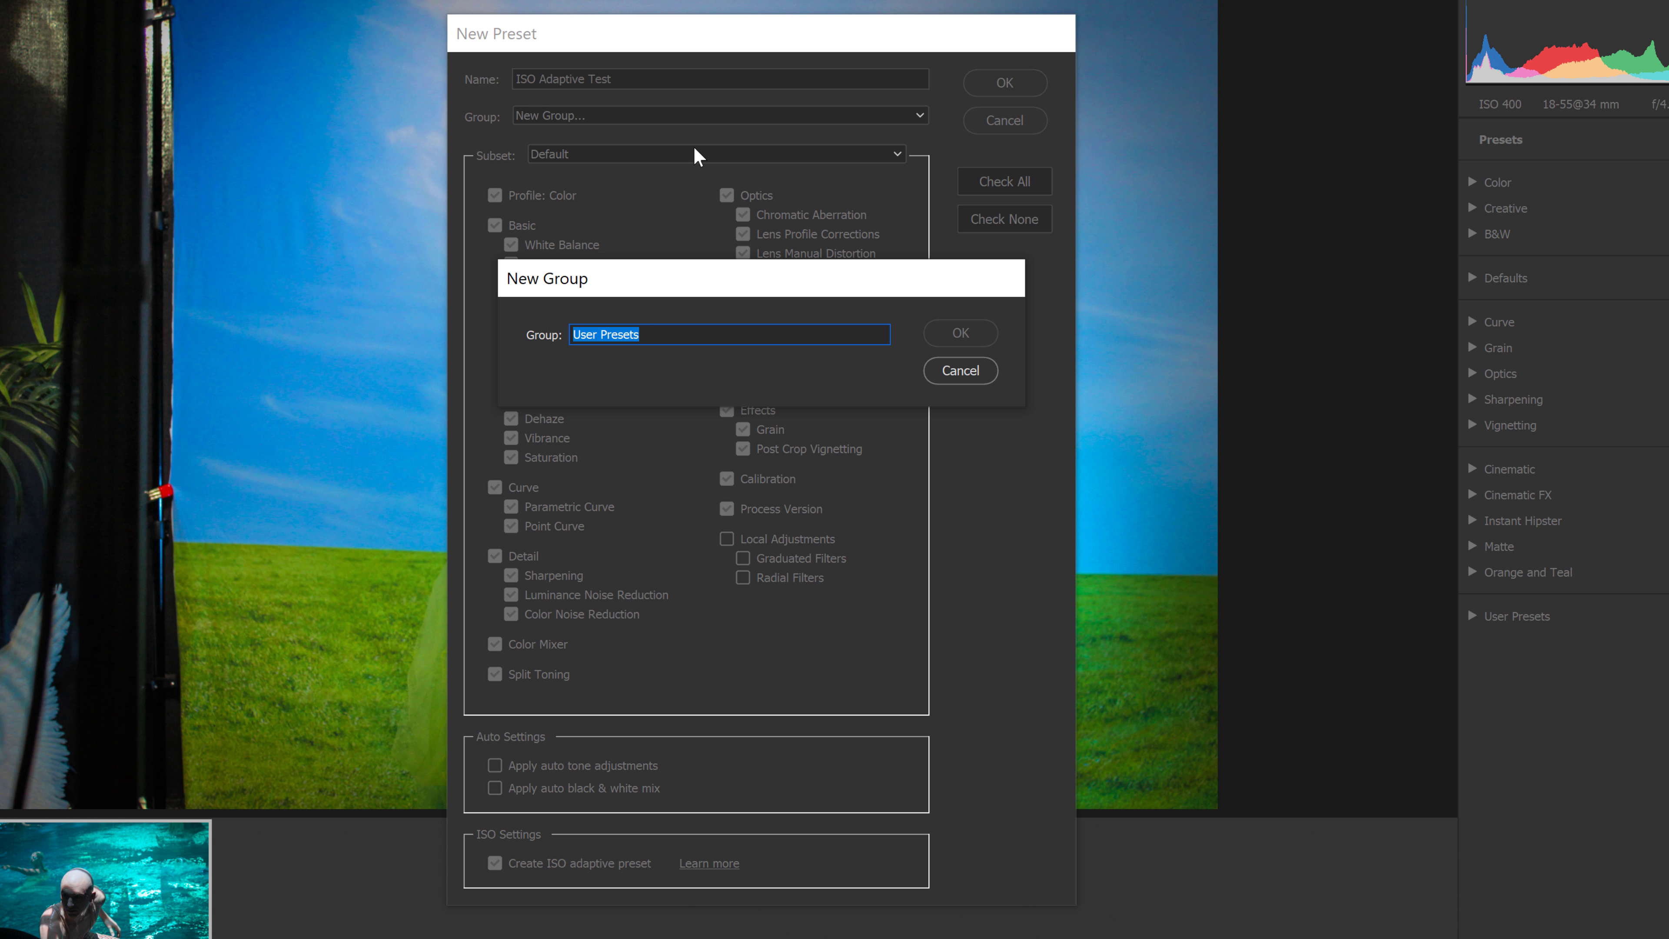
text(ISO Ada)
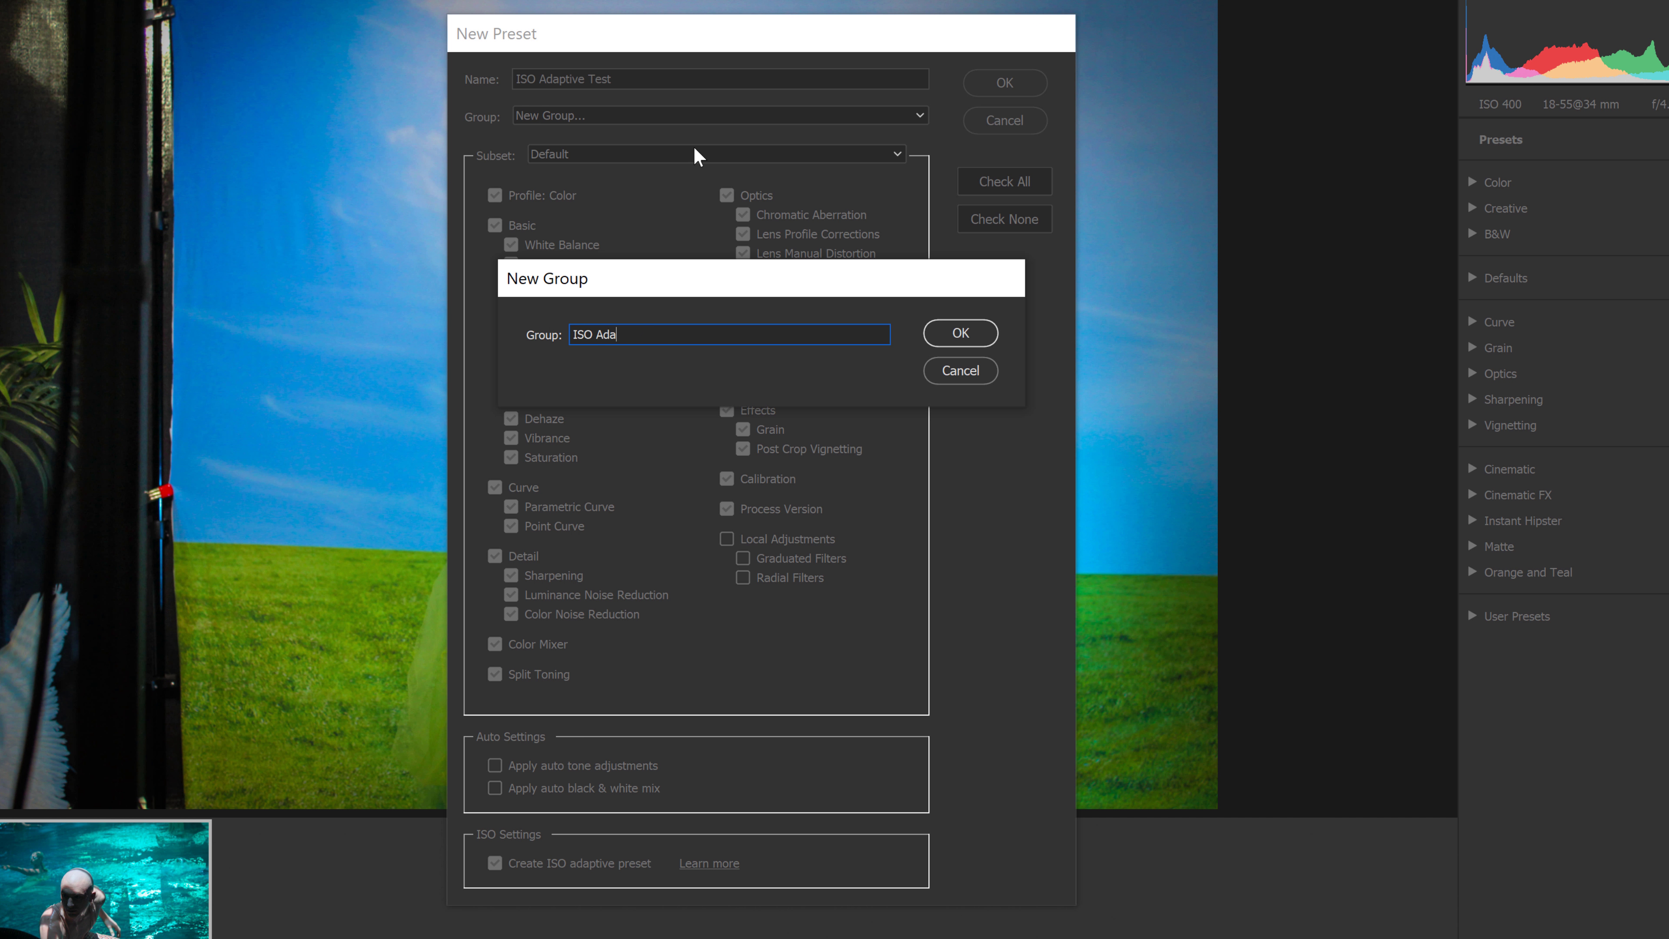
text(ptive)
click(951, 333)
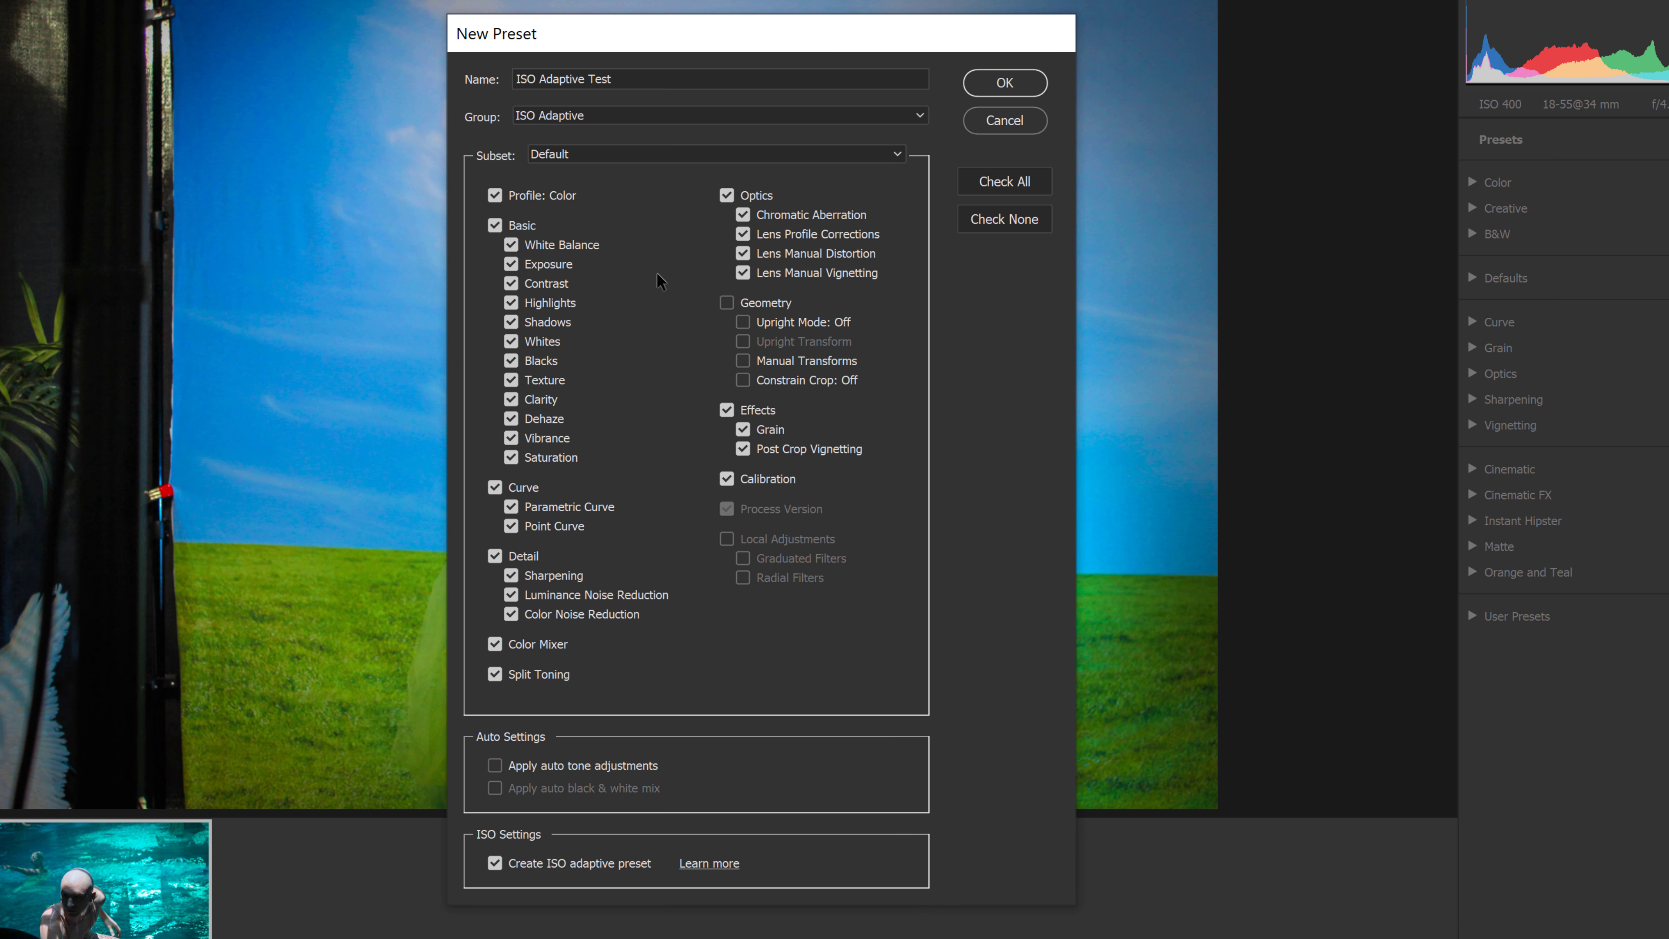
click(1023, 83)
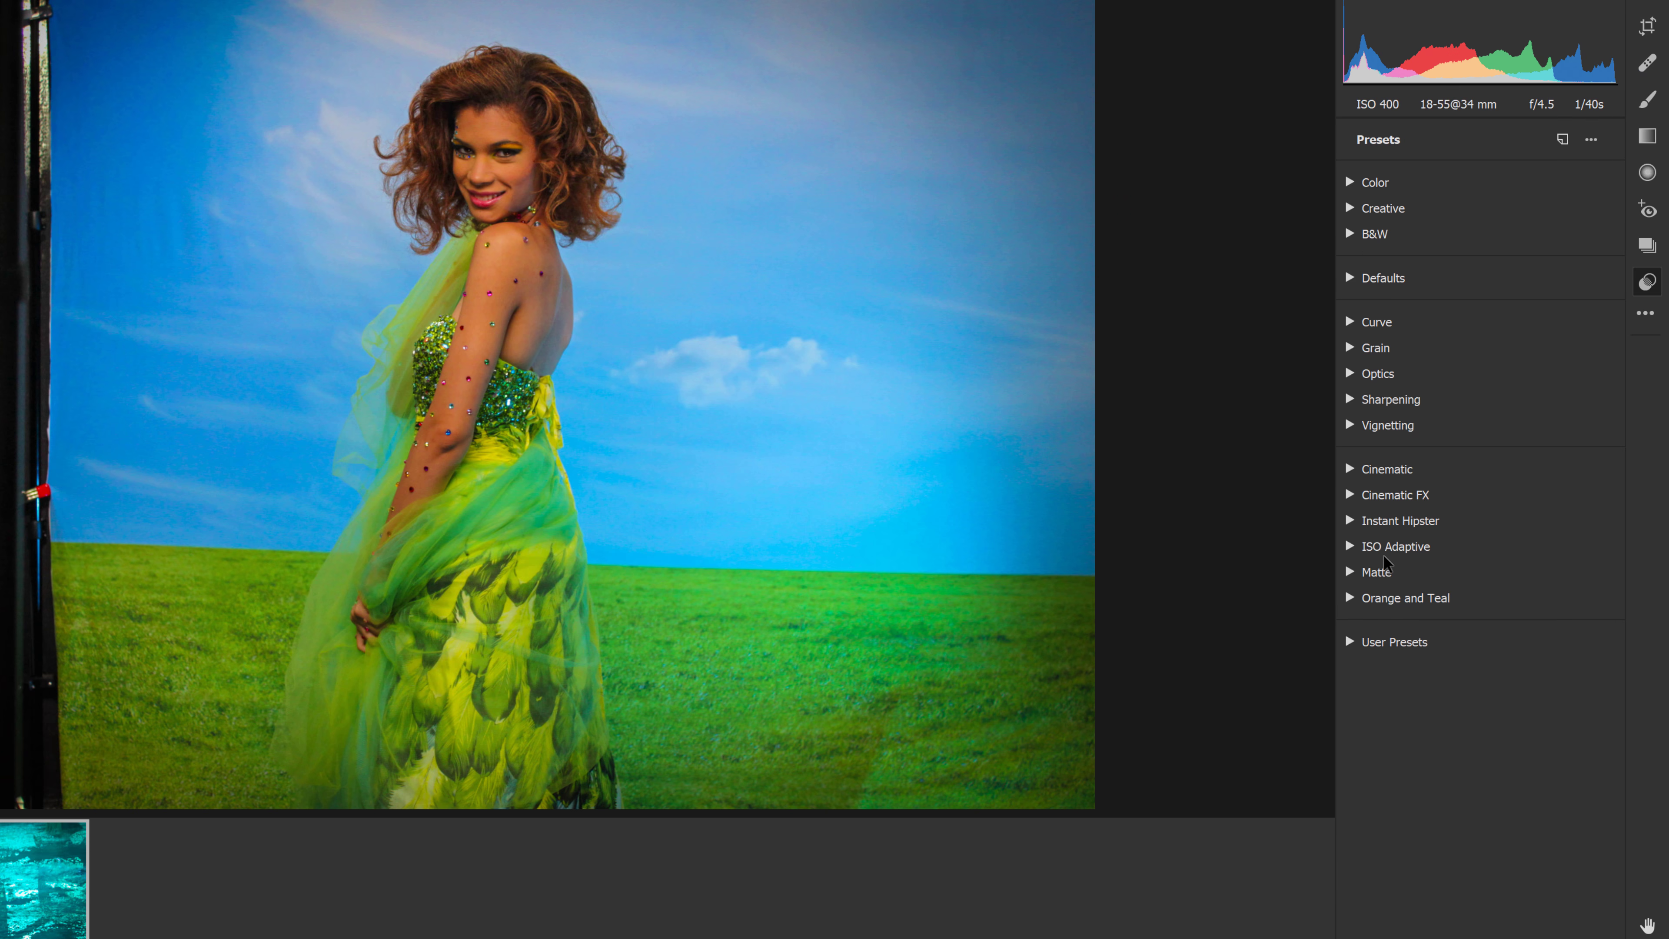
click(1351, 547)
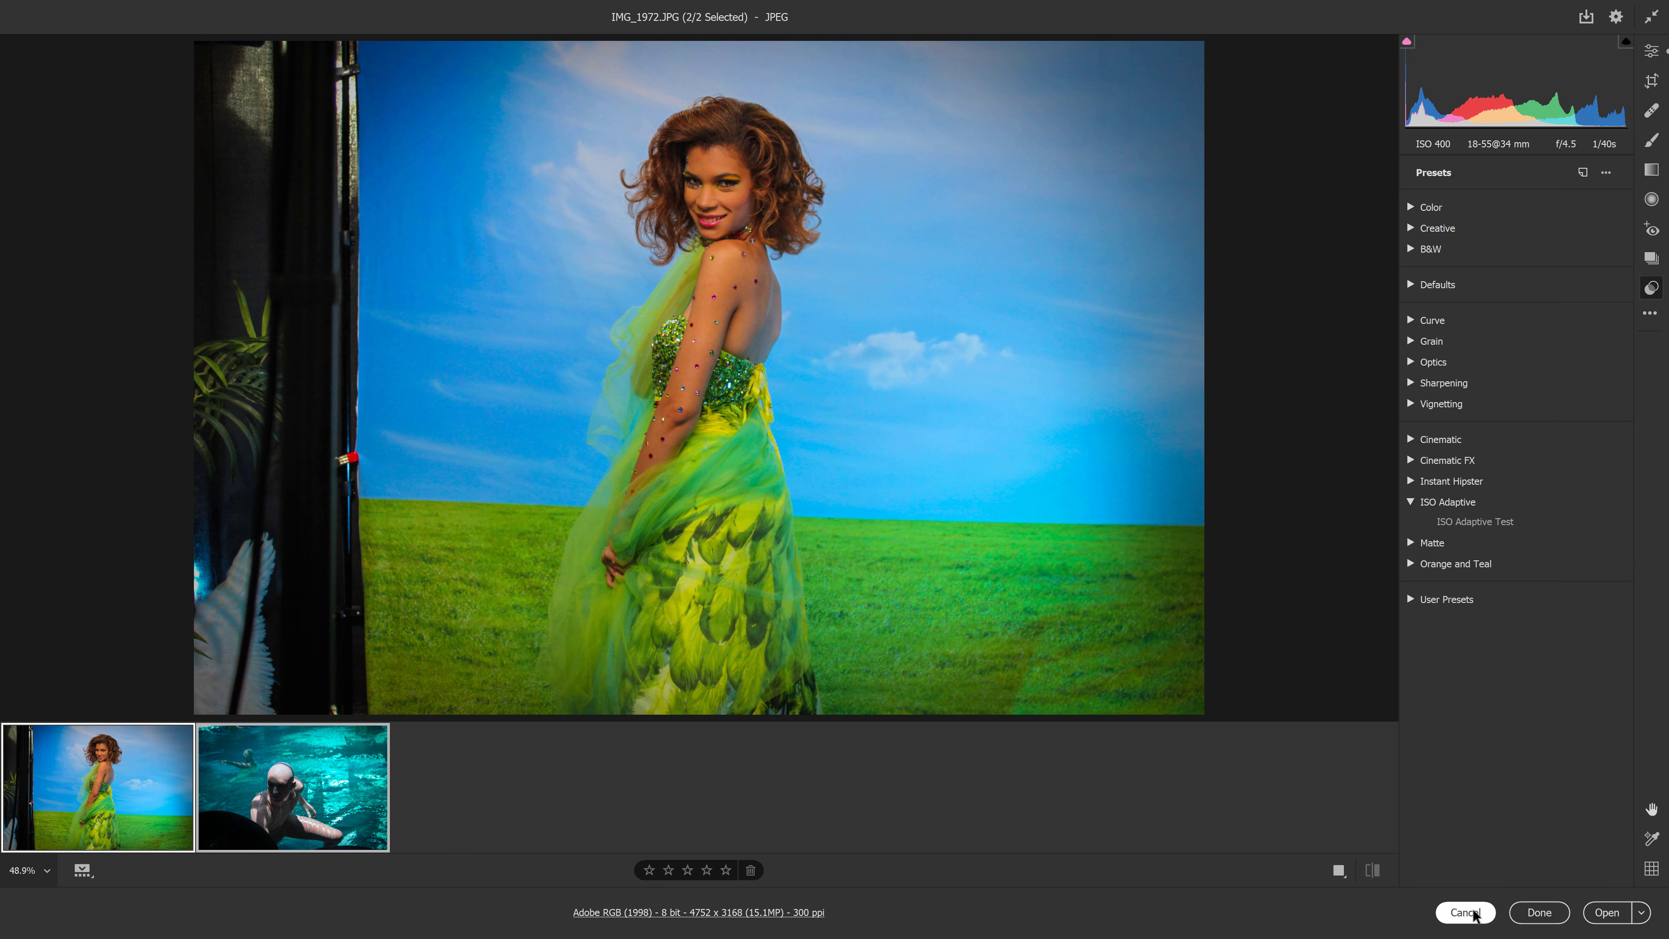
Step: Discard the current Camera Raw edits and preview IMG_1804.JPG, IMG_1972.JPG and IMG_1999.JPG individually in Bridge
click(1469, 913)
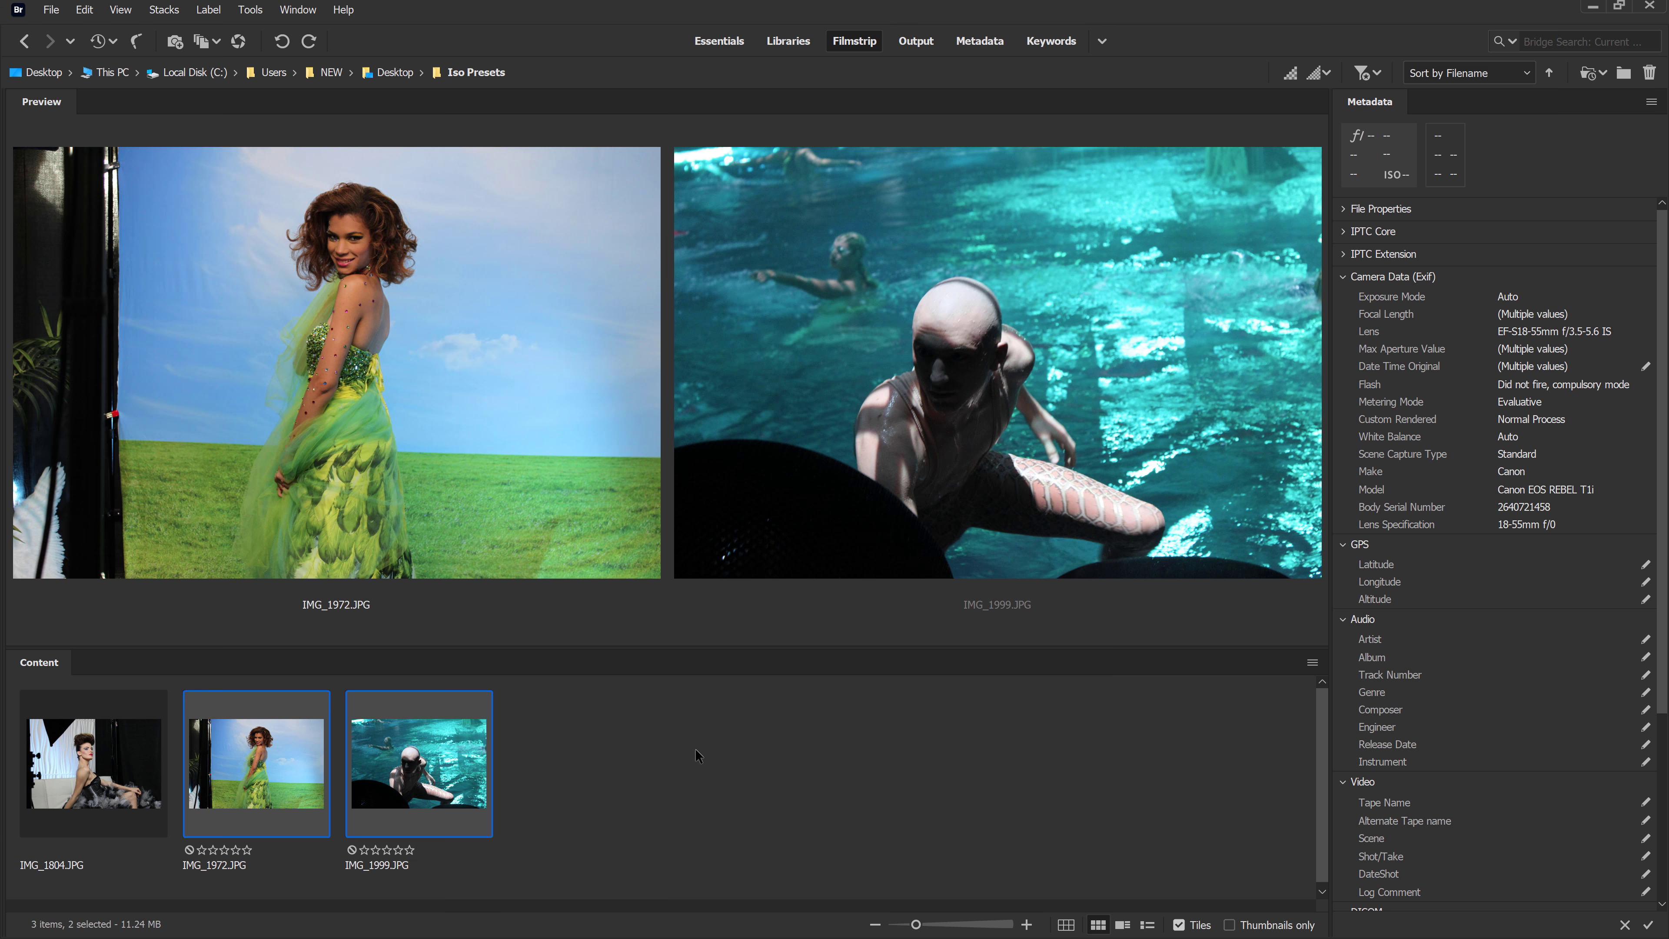
click(114, 793)
click(256, 787)
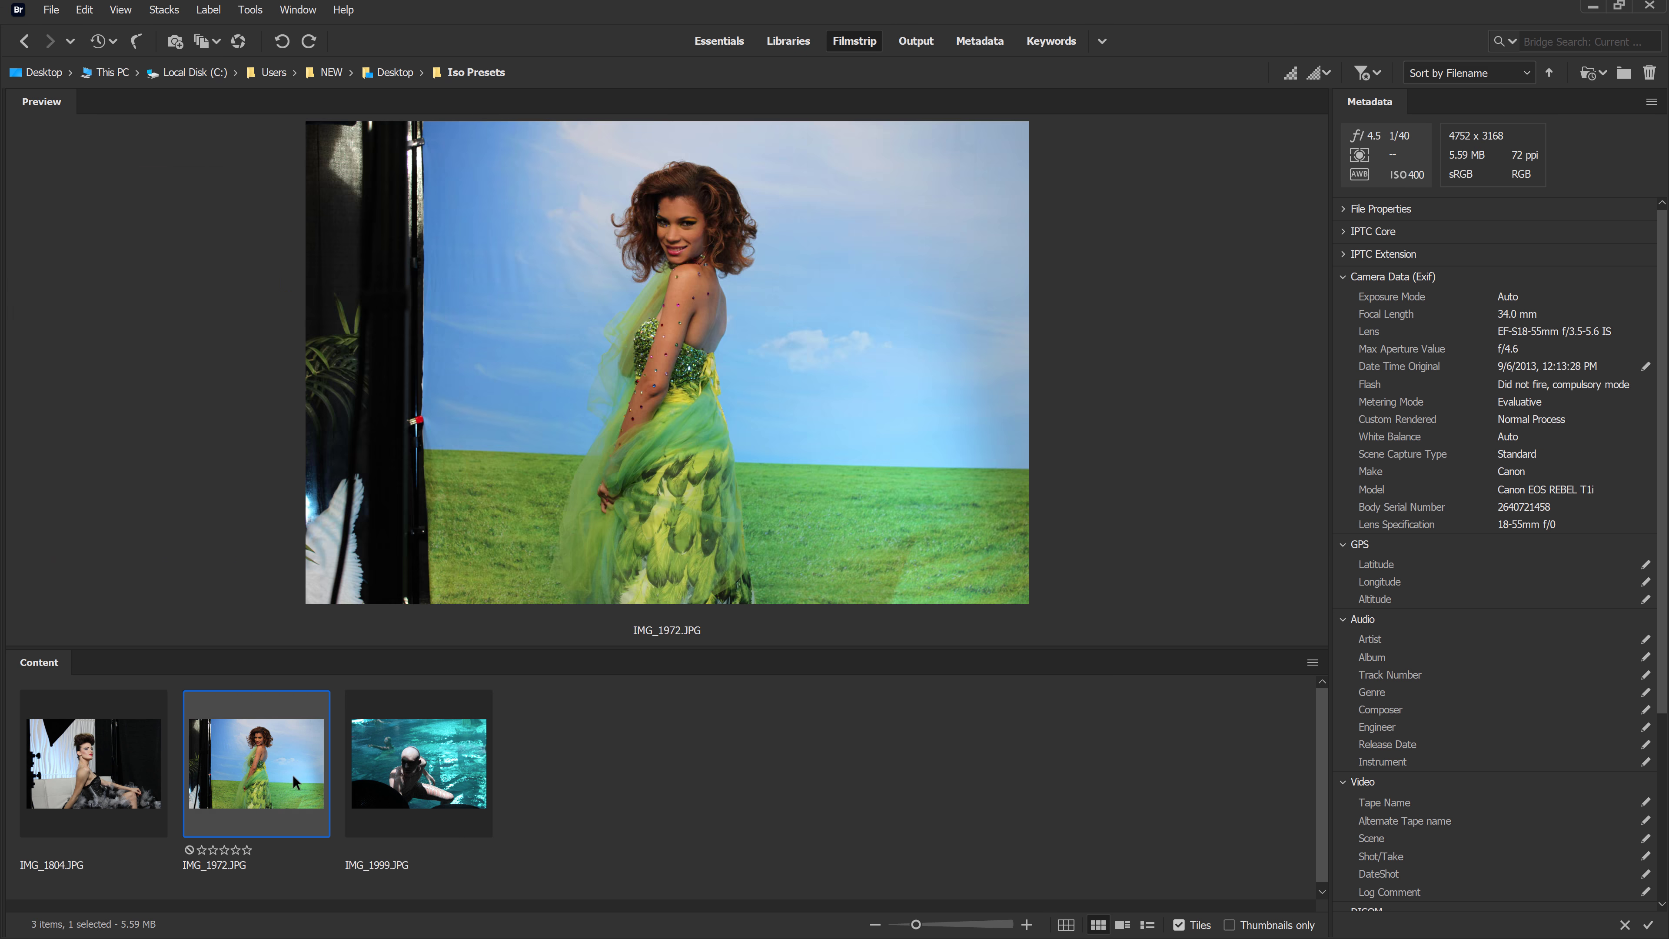
click(419, 770)
Step: Select IMG_1804.JPG, IMG_1972.JPG and IMG_1999.JPG together and open them in Camera Raw
click(128, 786)
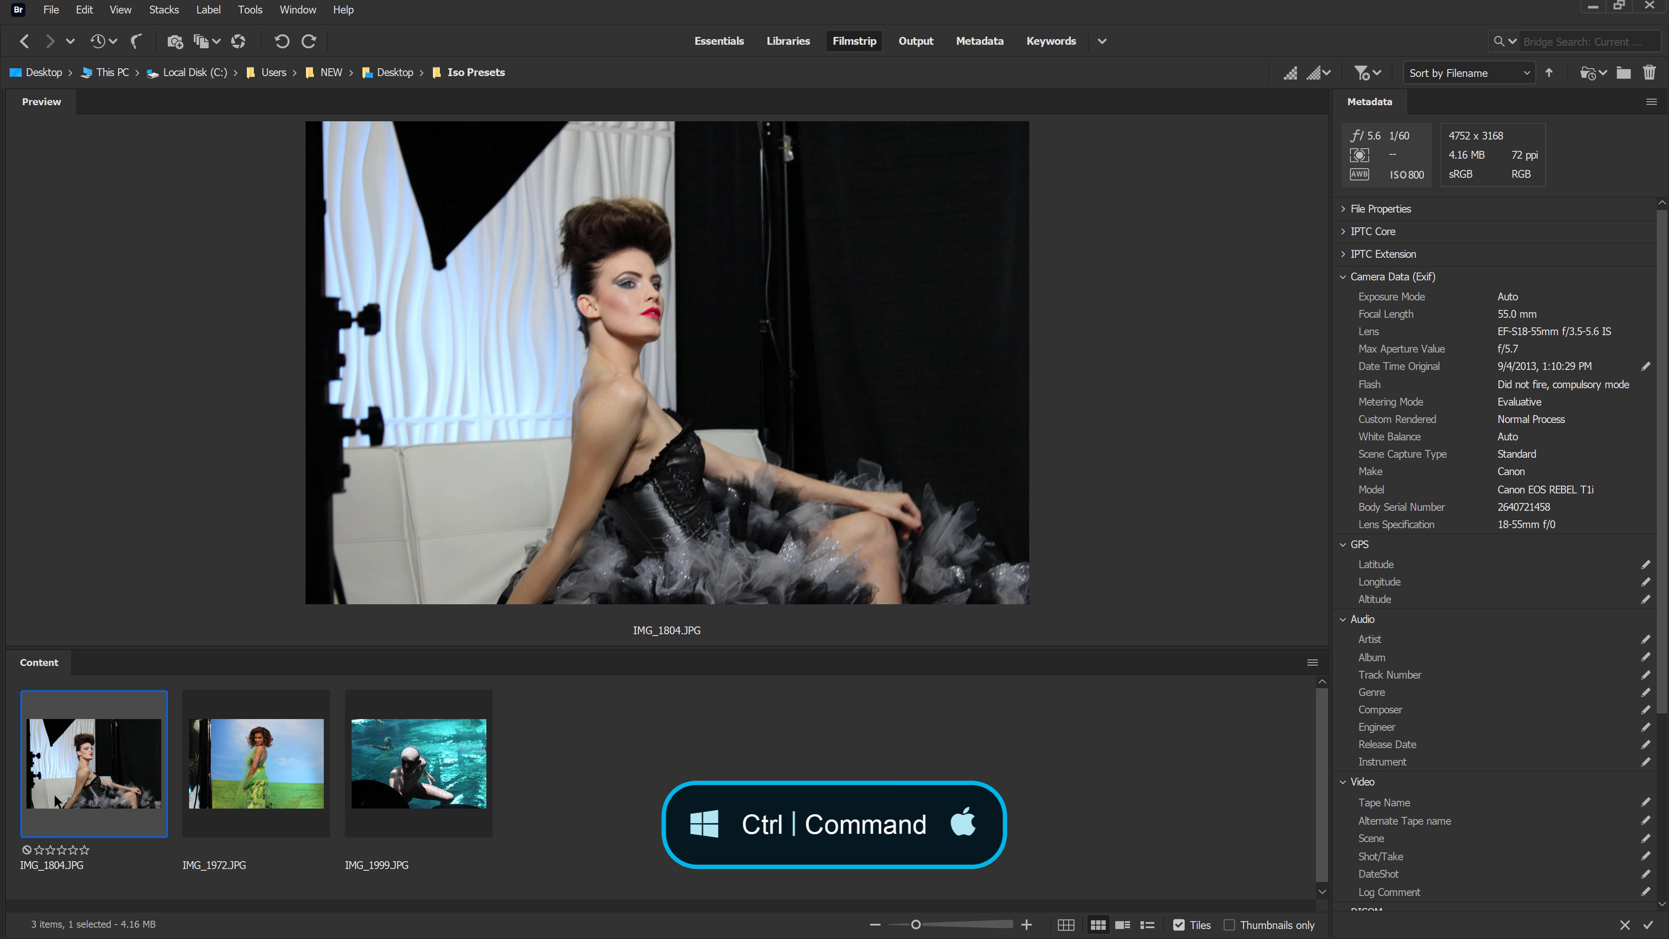
ctrl+click(228, 785)
ctrl+click(421, 786)
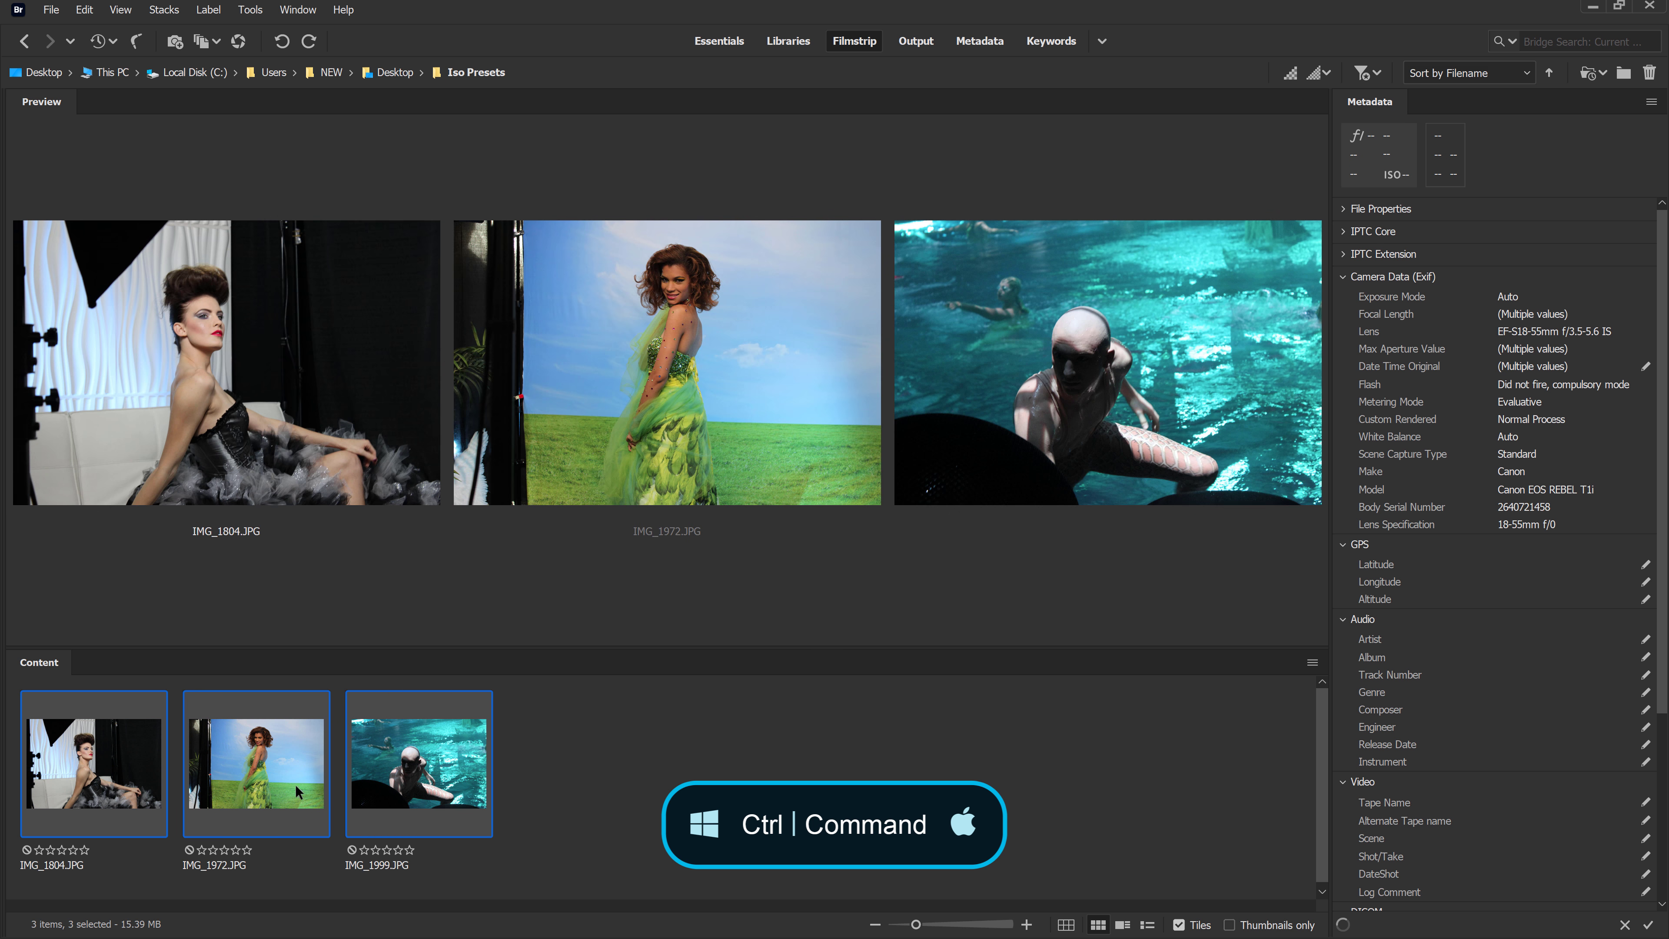
right_click(419, 780)
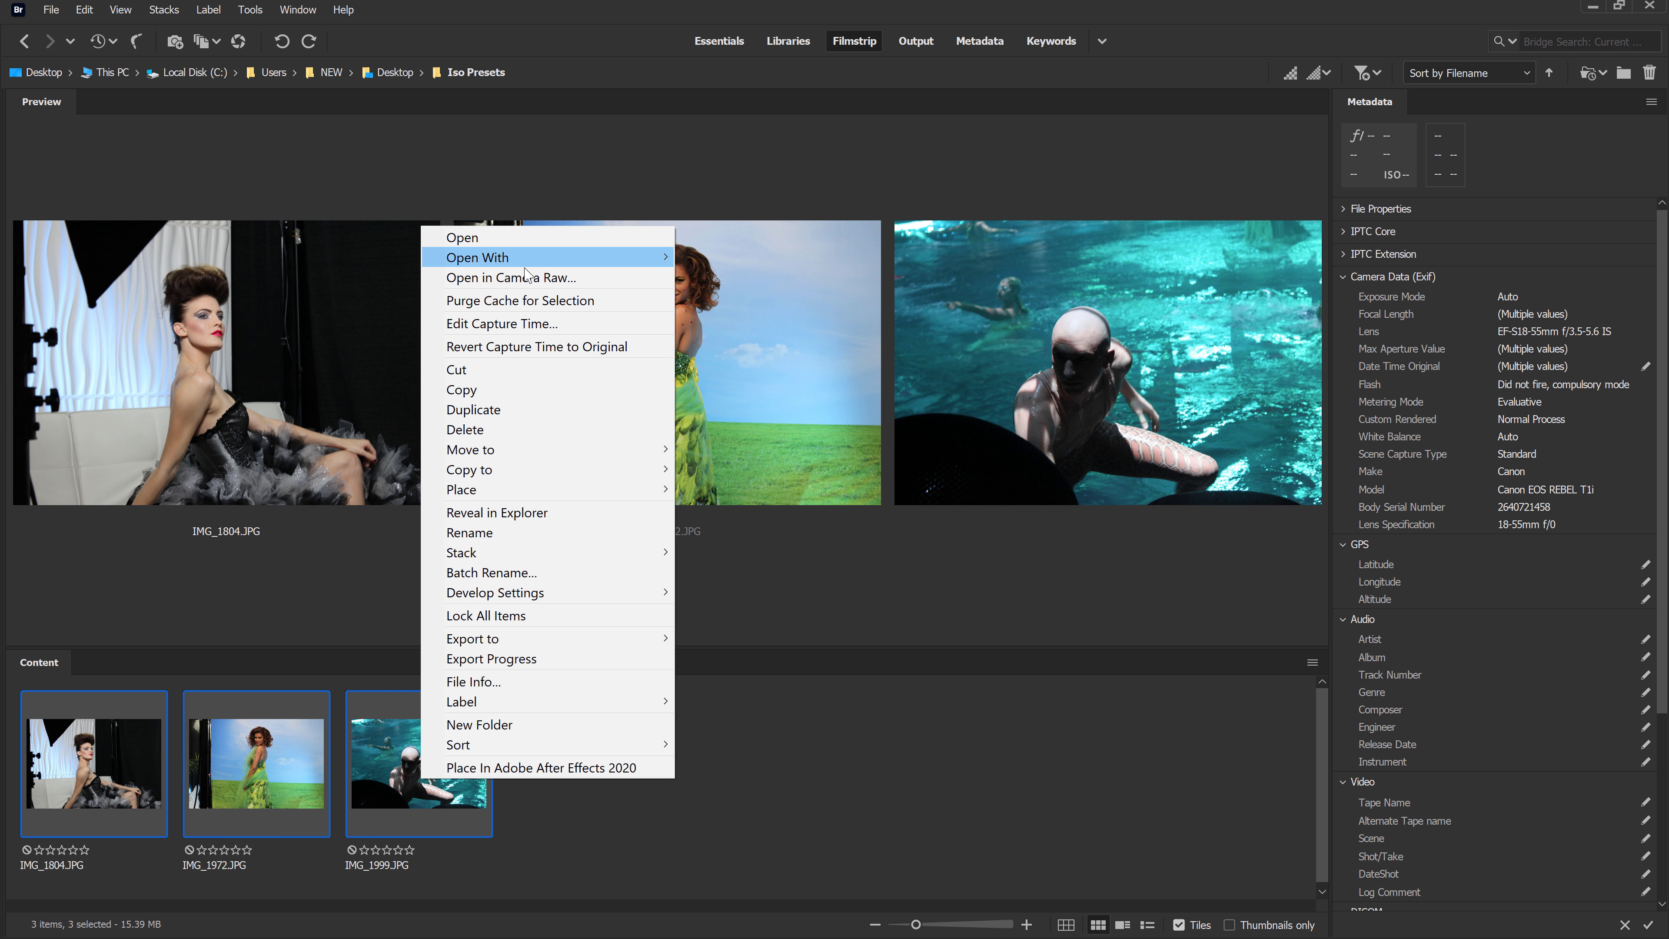
click(500, 277)
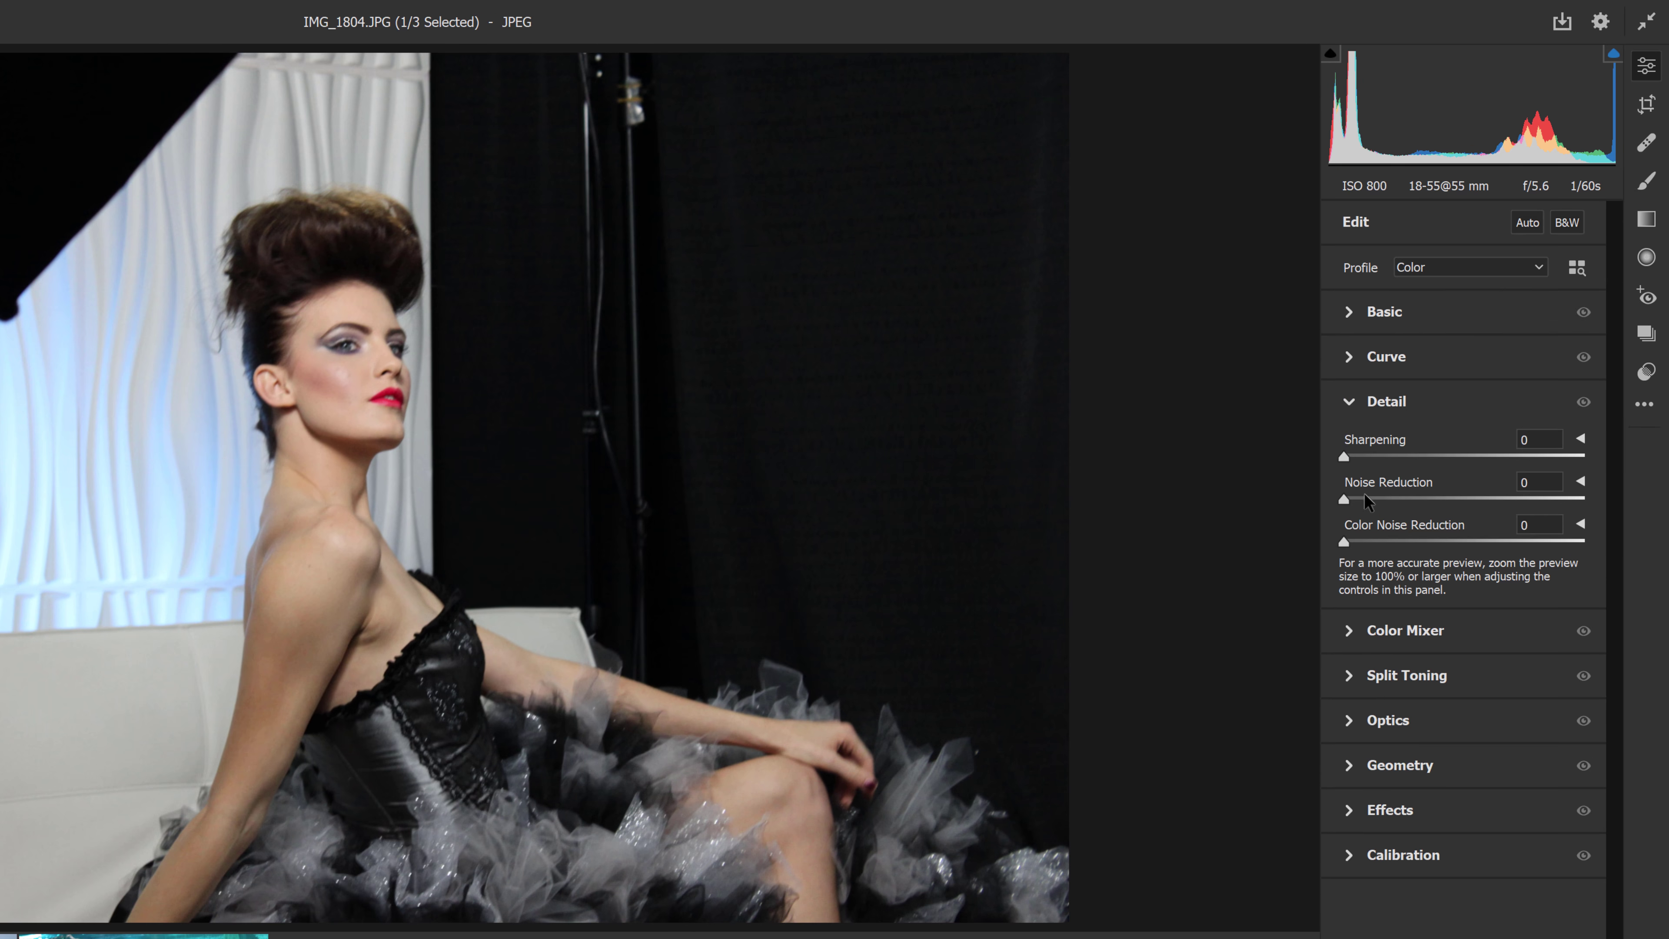
Step: Select all three images in the filmstrip and apply the ISO Adaptive Test preset to them
click(1649, 373)
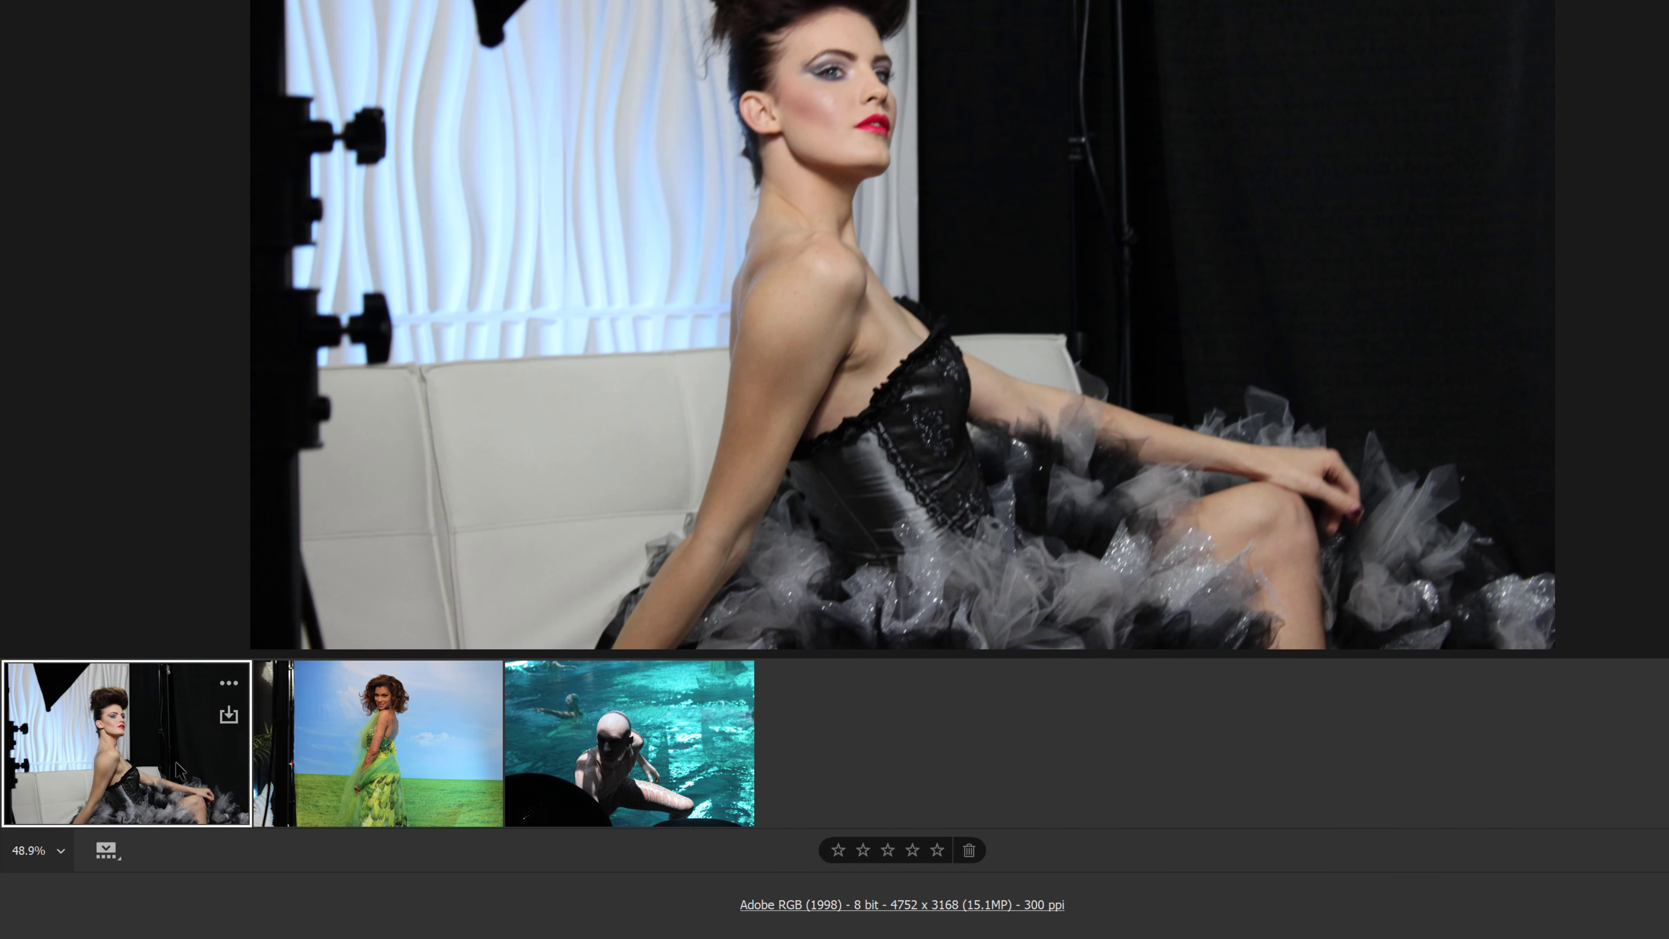
ctrl+click(344, 761)
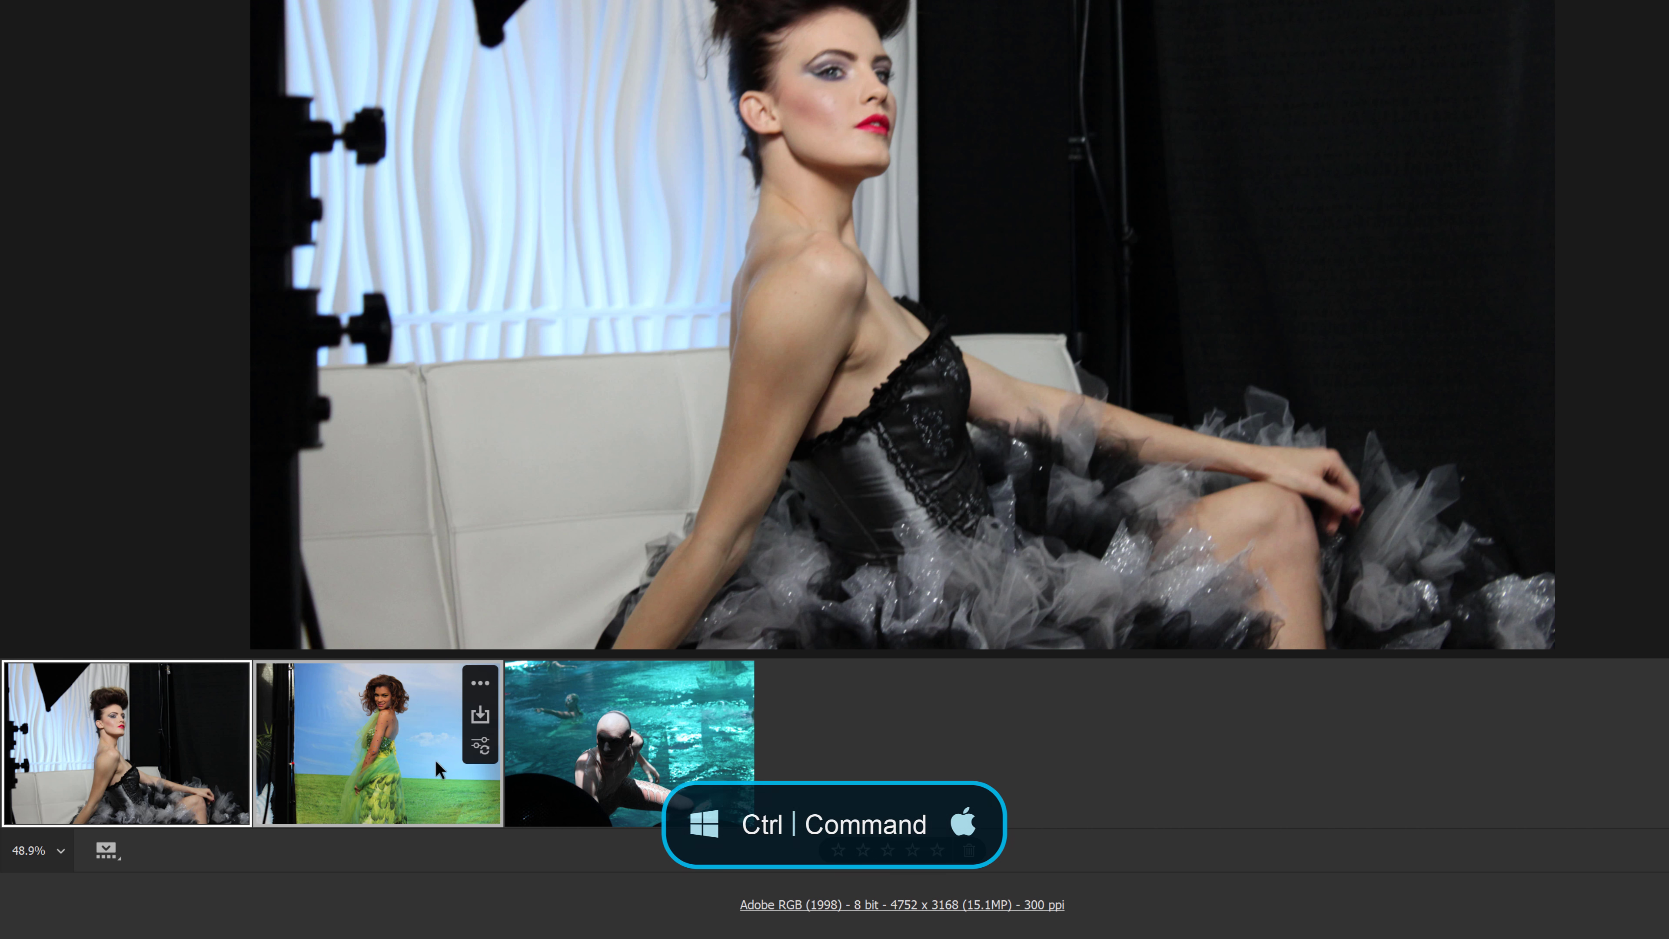
ctrl+click(604, 763)
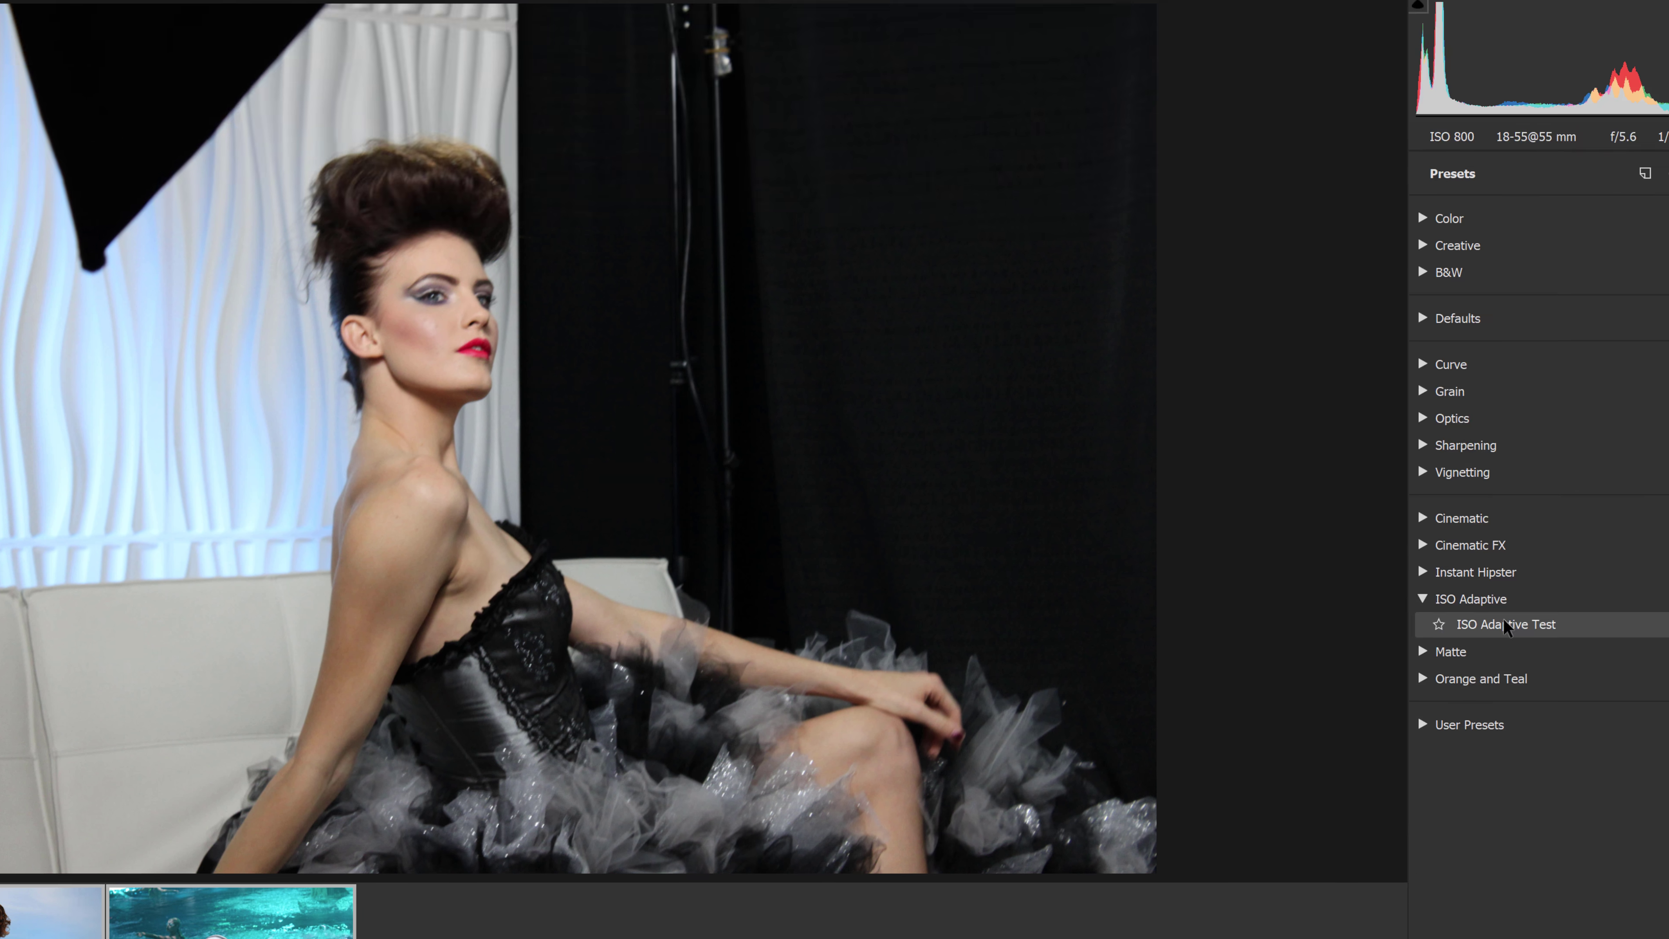
click(1417, 672)
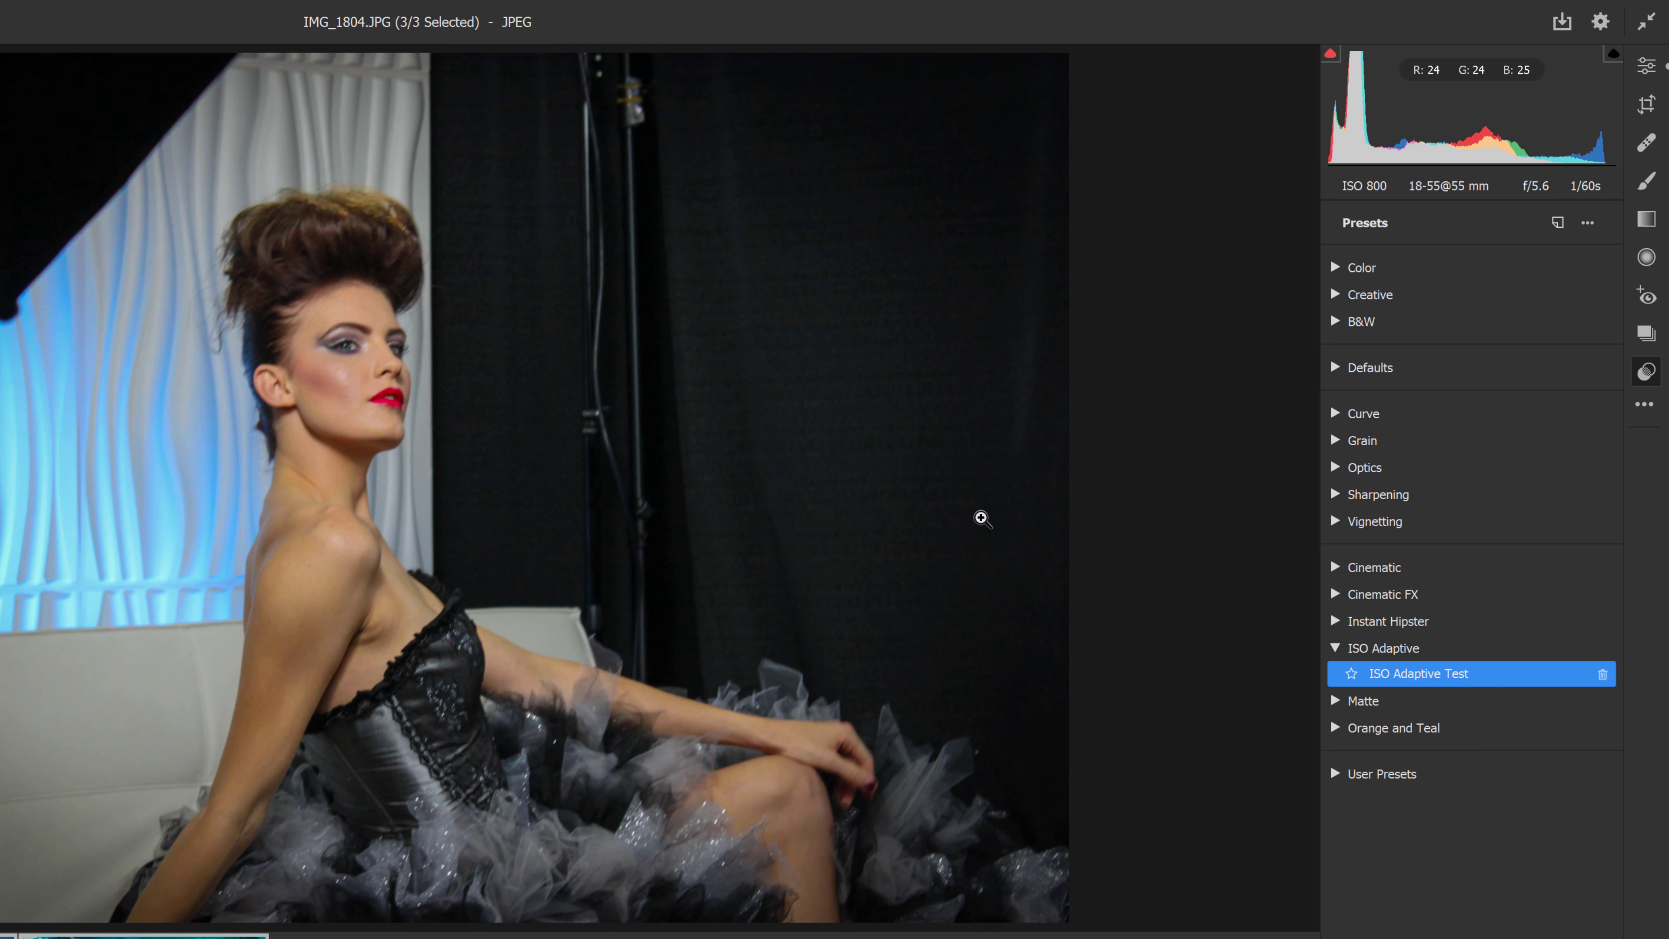
Step: Review the Basic adjustments applied by the preset and compare Noise Reduction for IMG_1999.JPG, IMG_1972.JPG and IMG_1804.JPG
click(1646, 65)
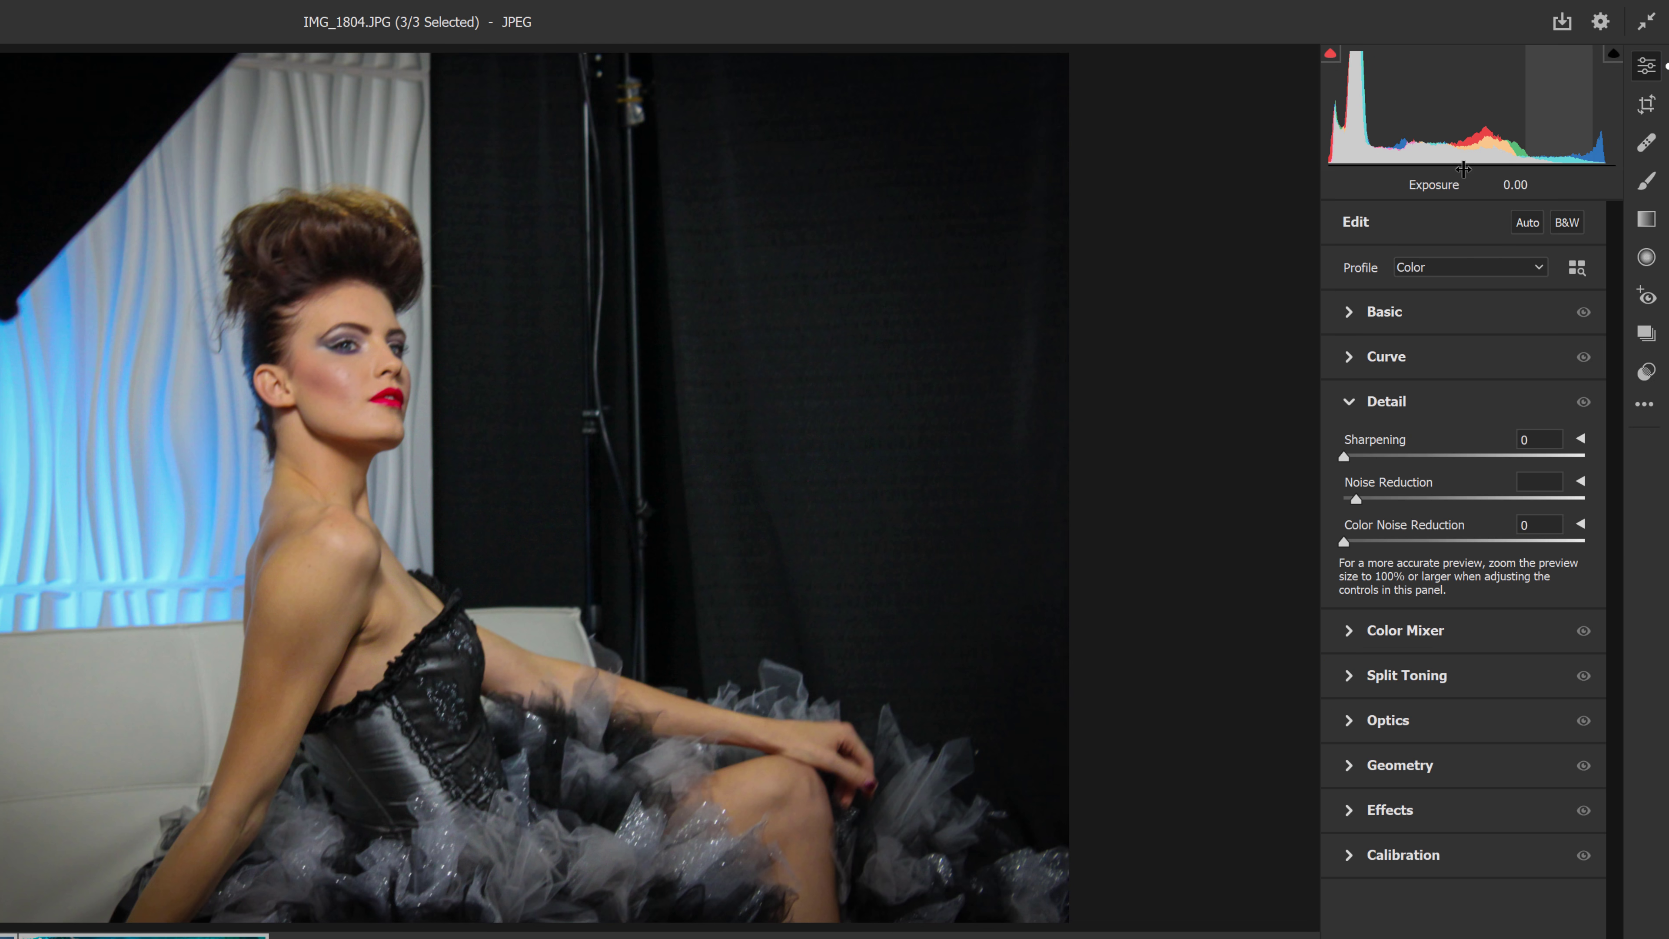
click(1347, 313)
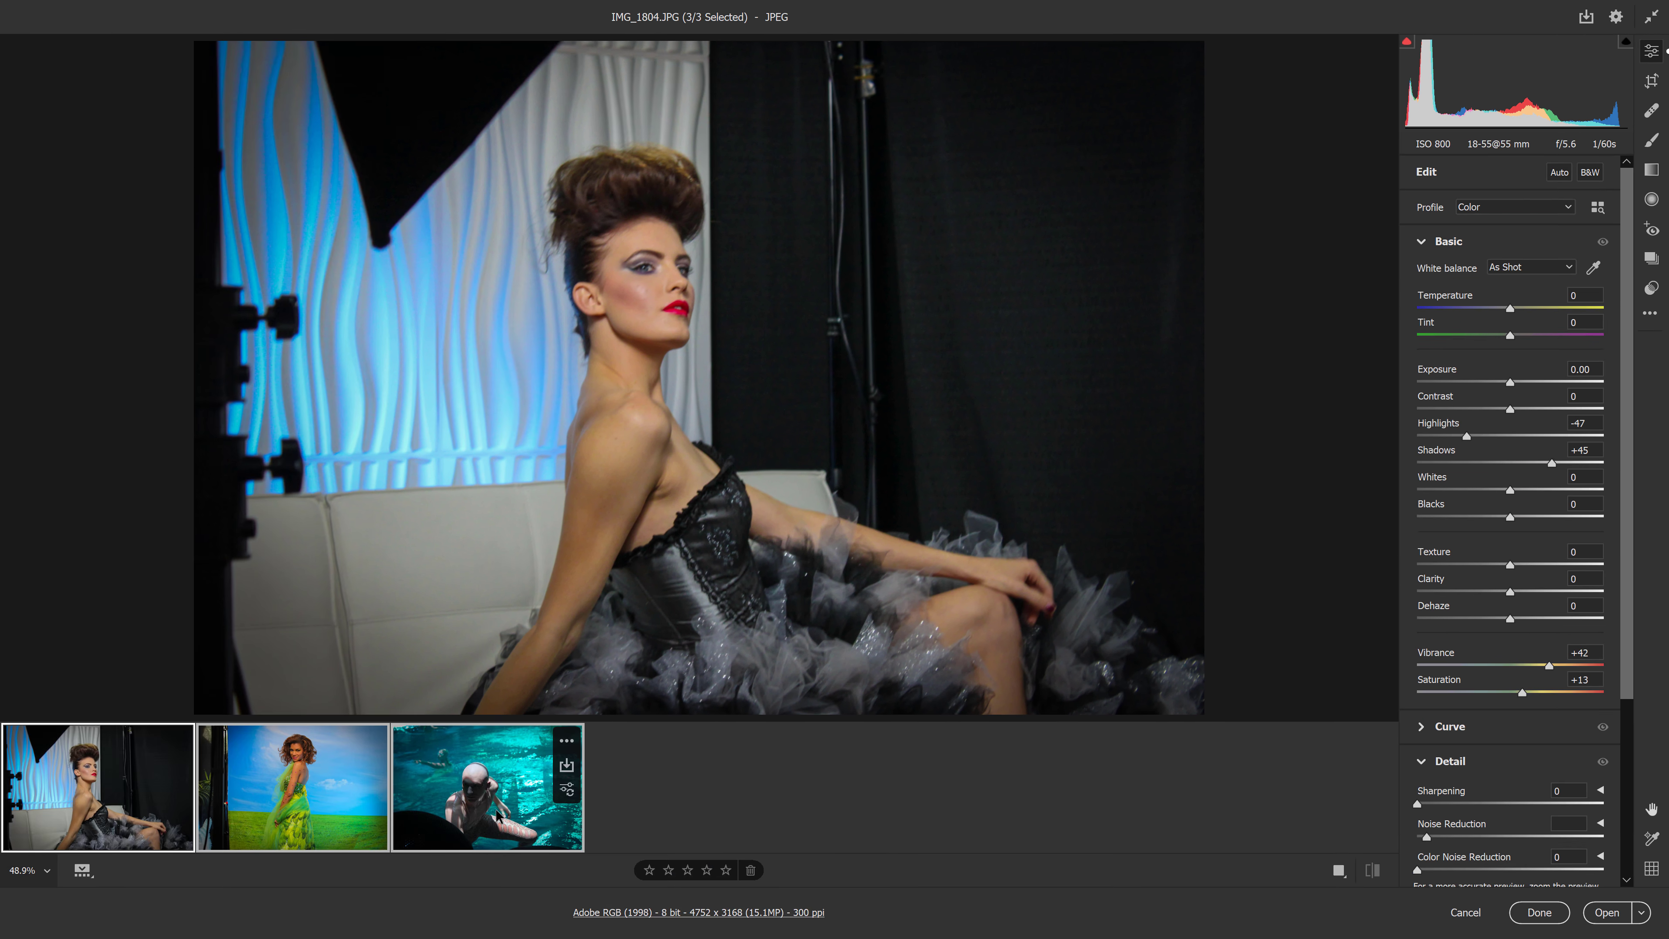
click(497, 815)
click(1420, 243)
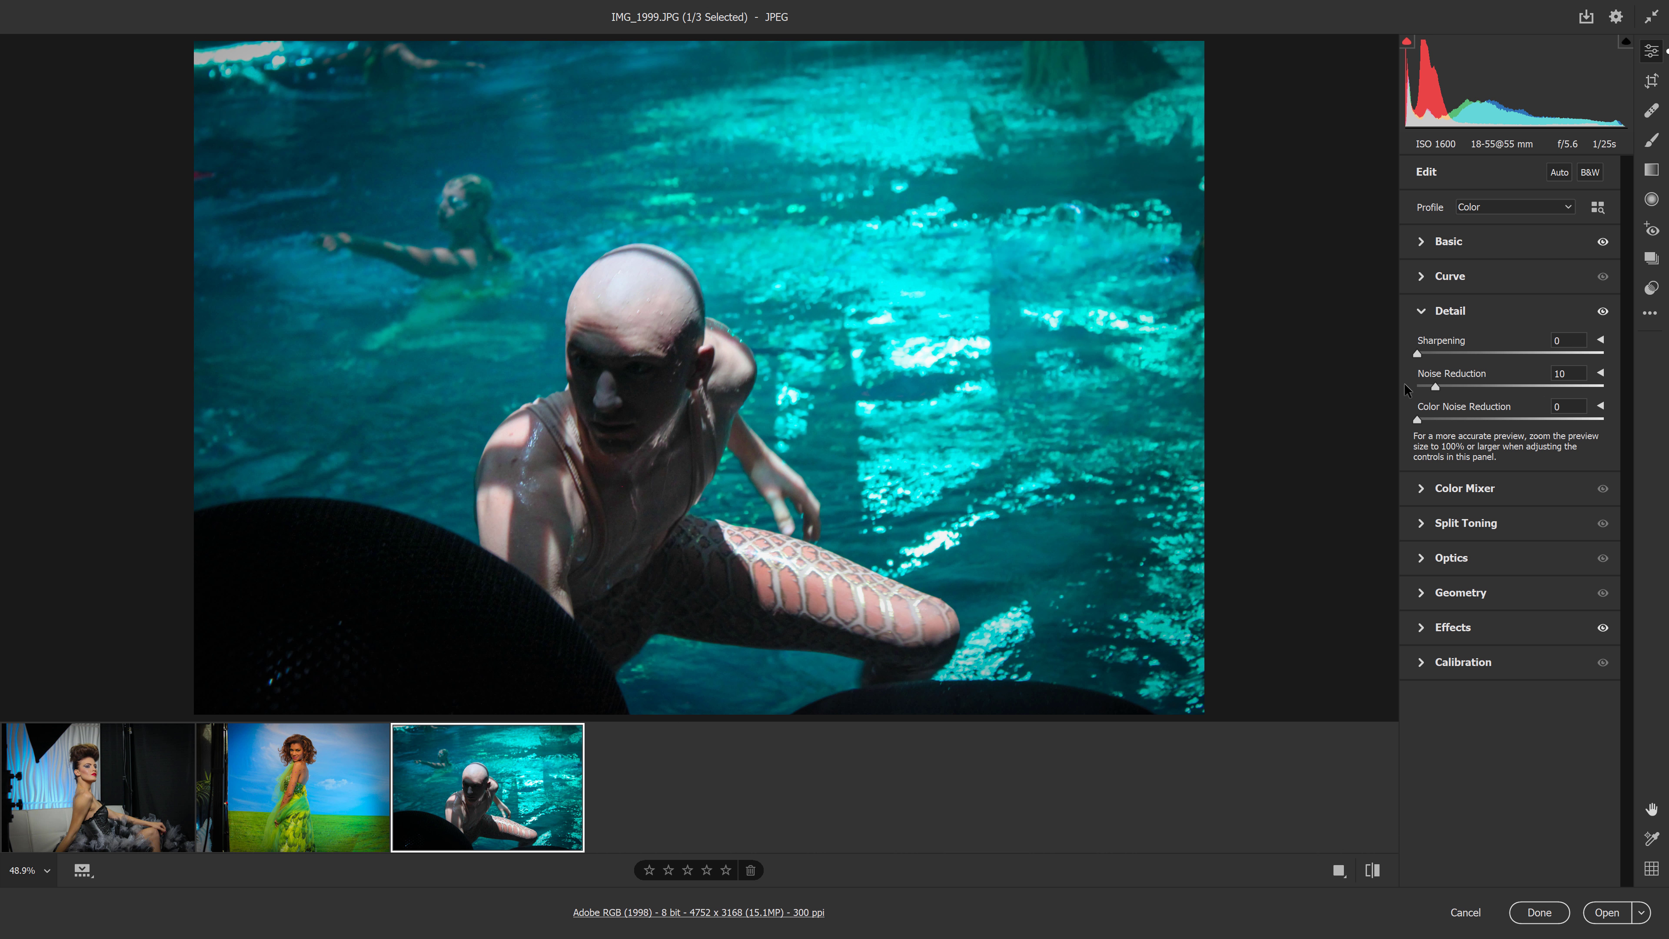
click(354, 807)
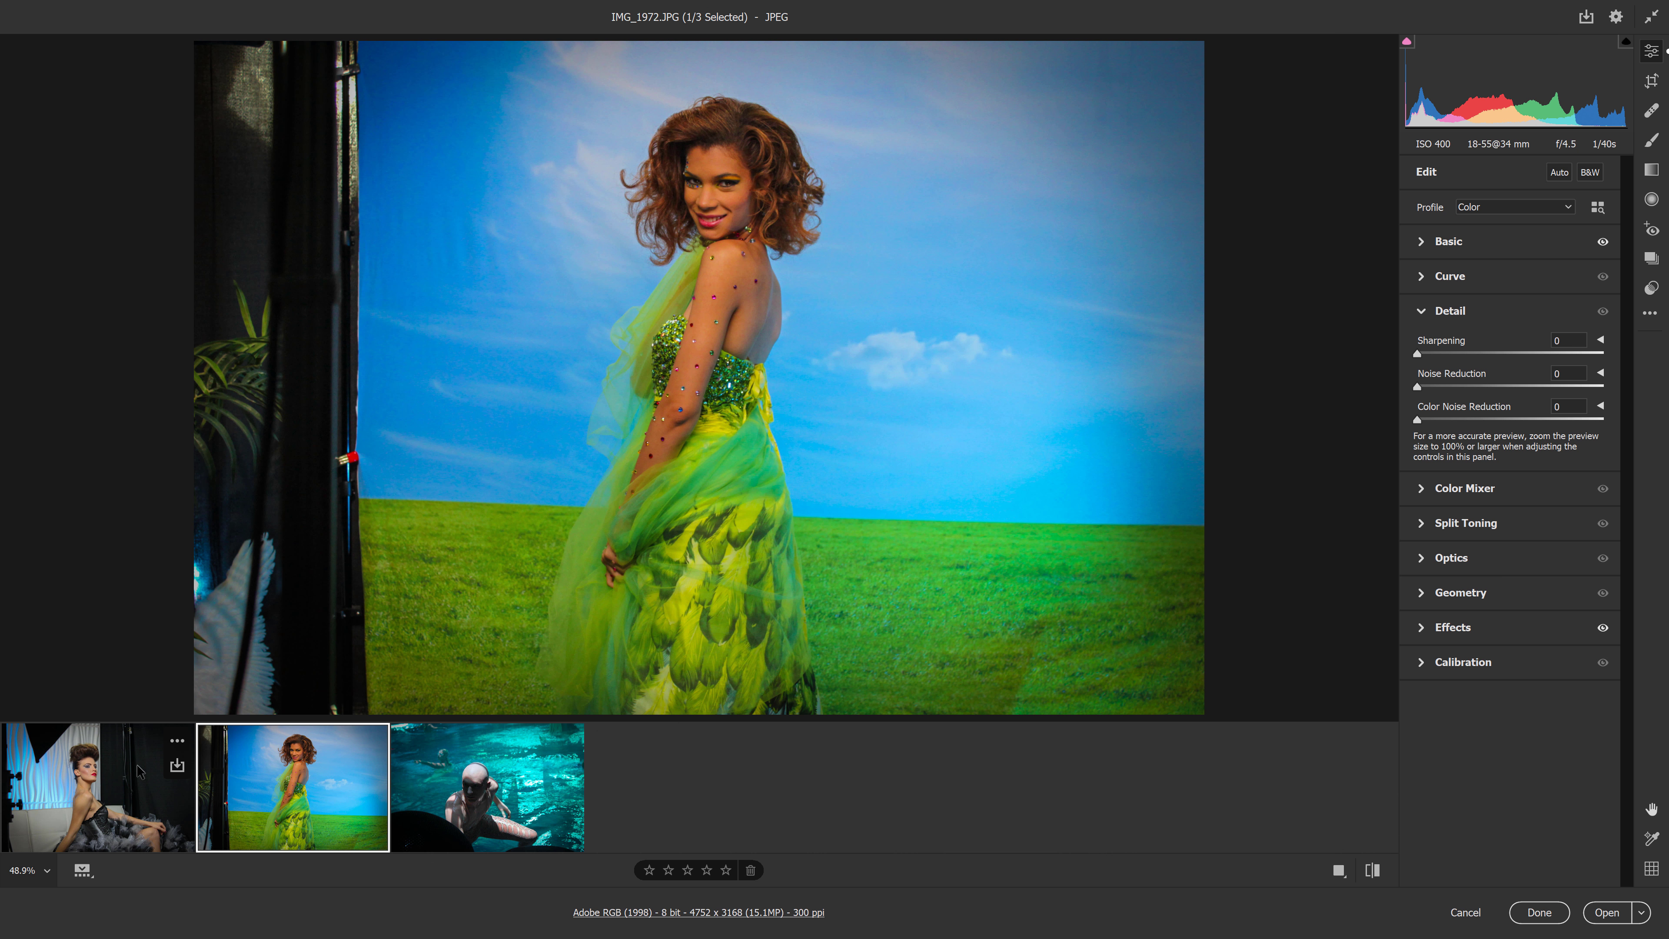
click(125, 802)
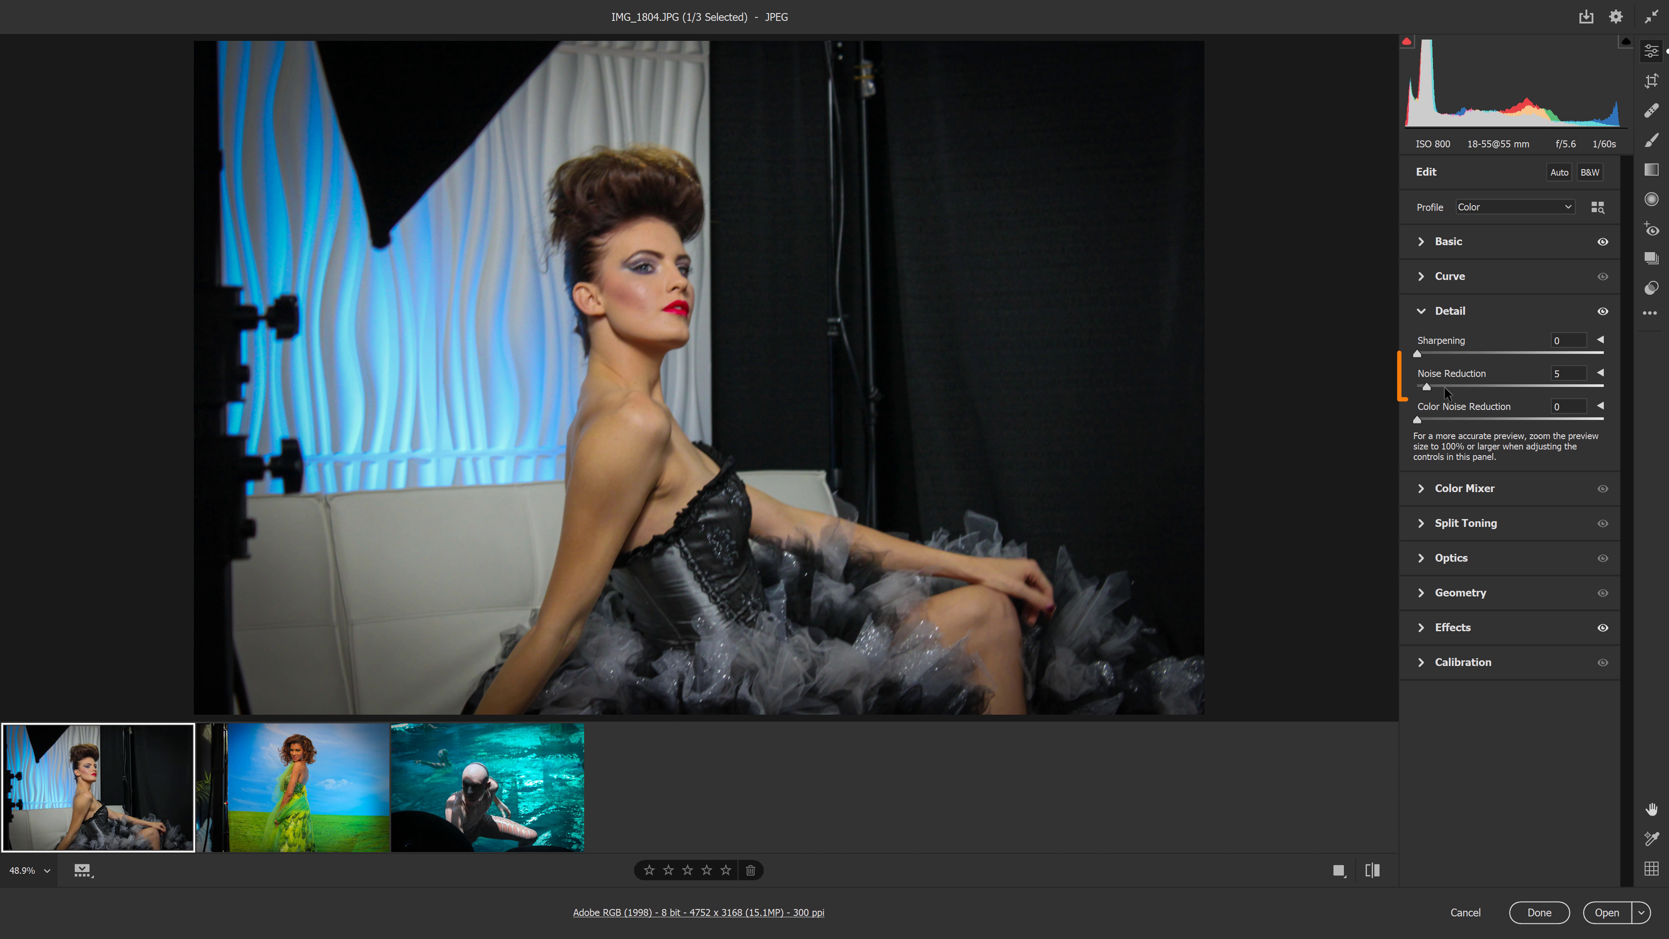
drag(1417, 386, 1427, 401)
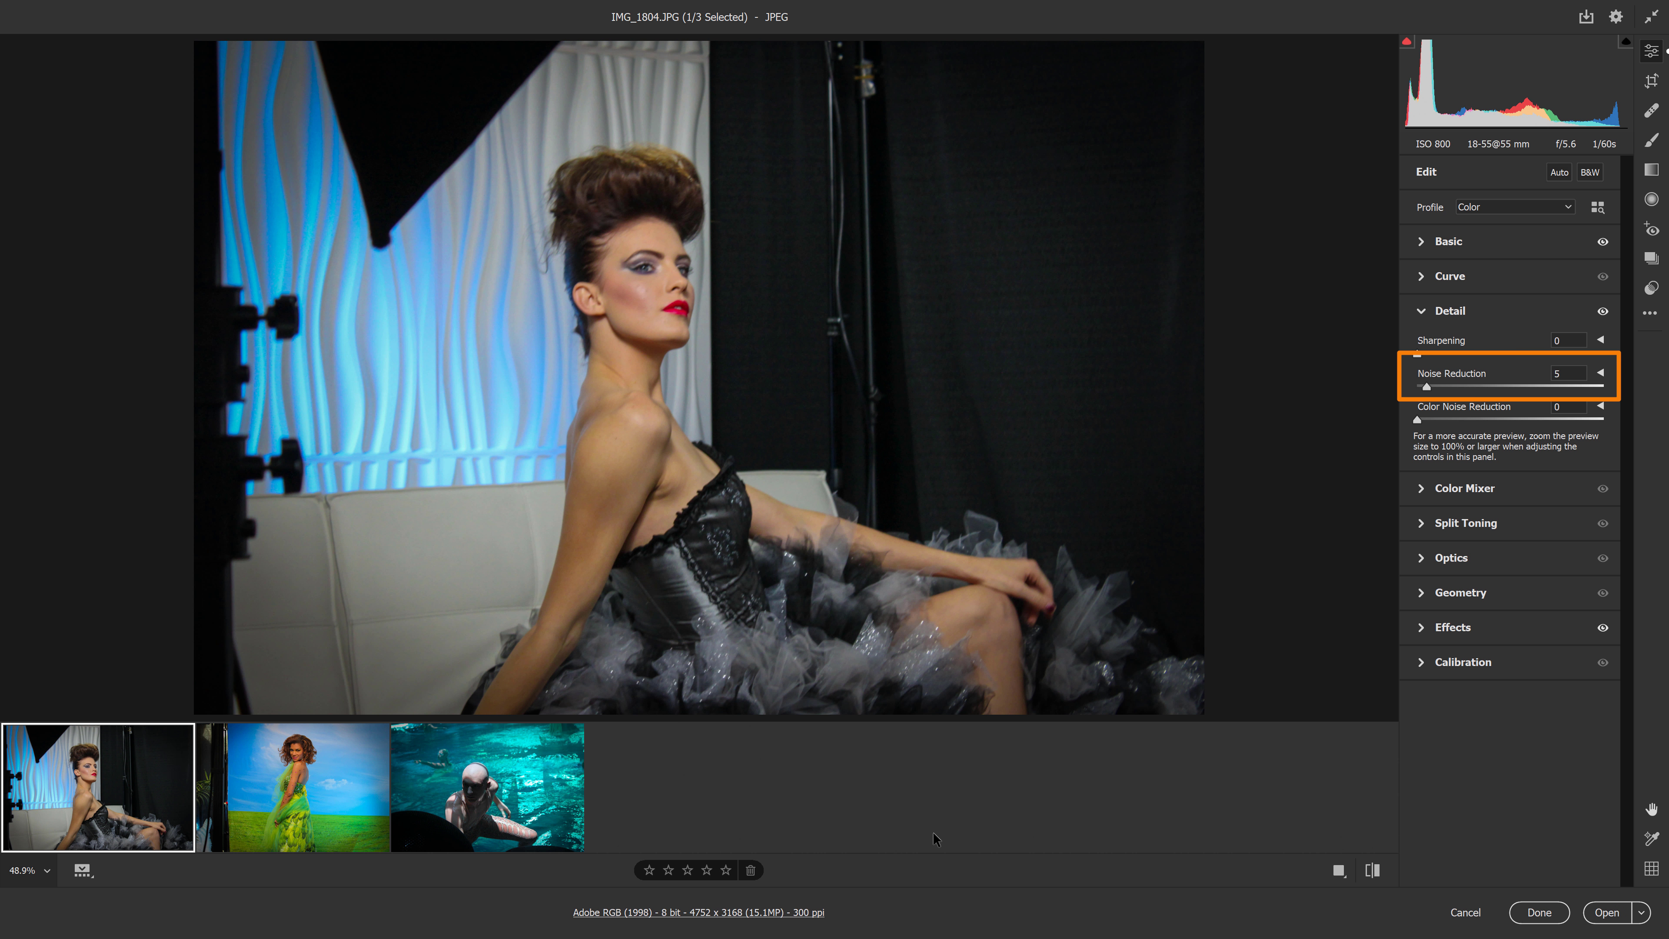